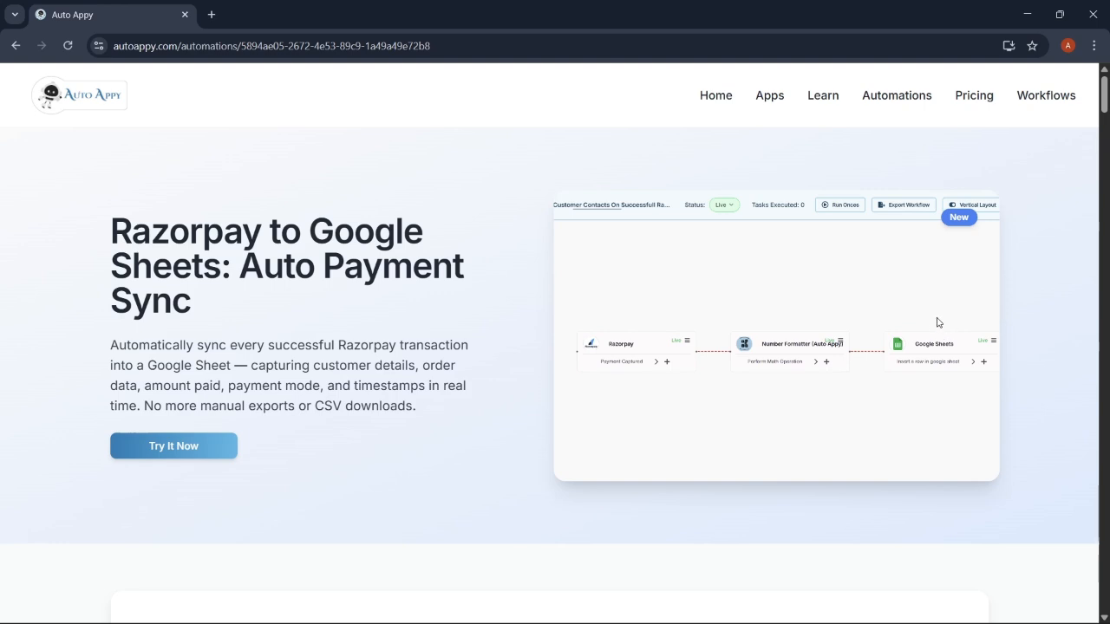
- Open the Auto Appy home page and review its connectable apps, automation templates and pricing plans
left_click(726, 109)
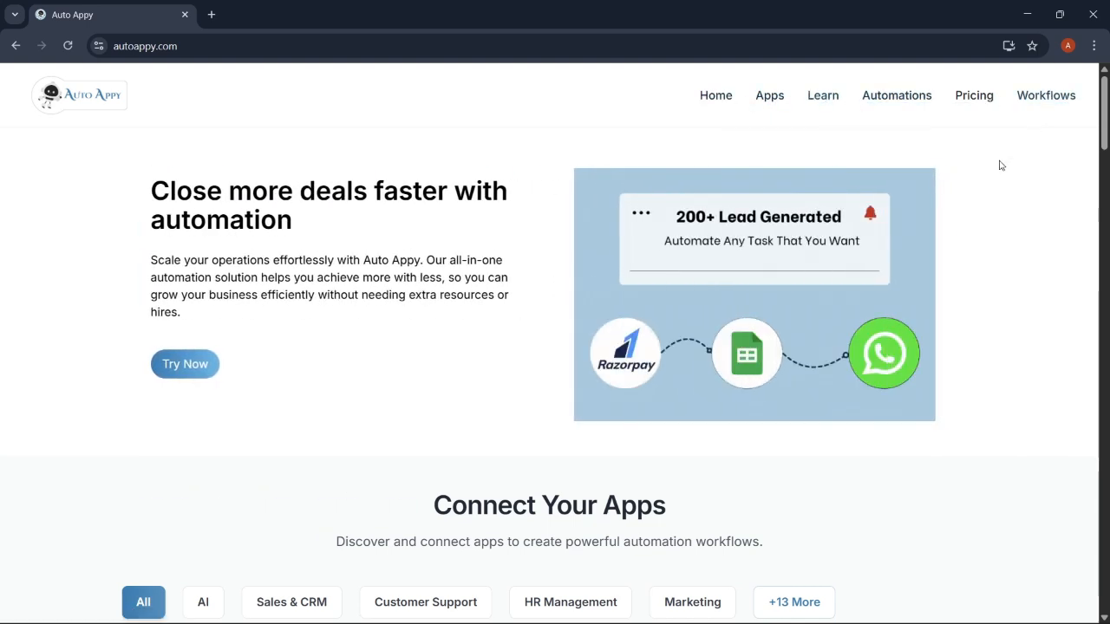
scroll(579, 396, "down", 2)
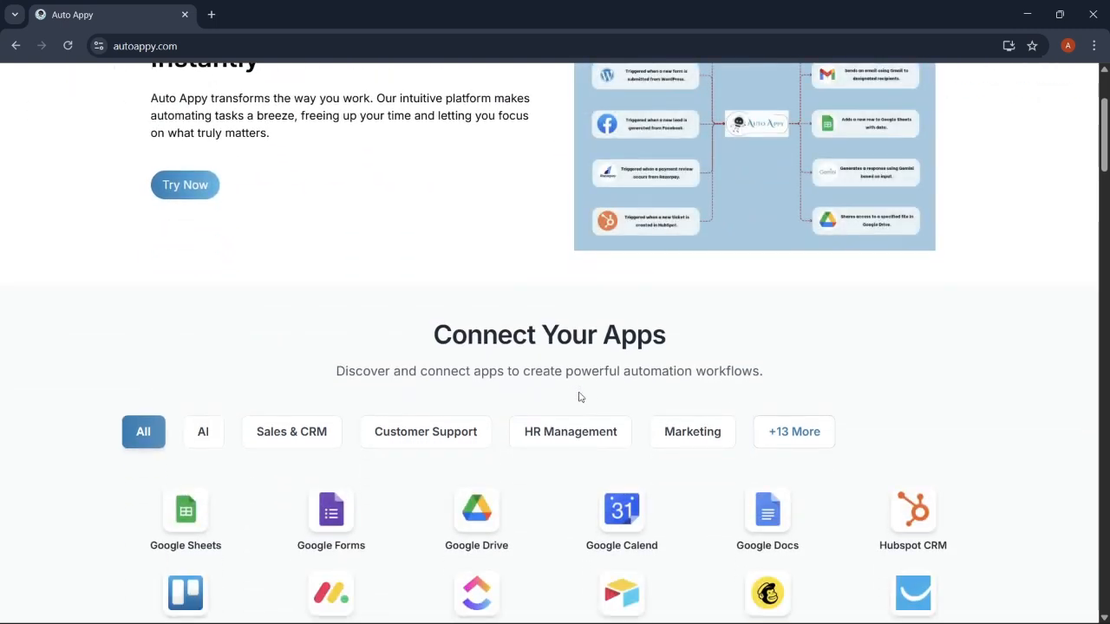
scroll(579, 397, "down", 2)
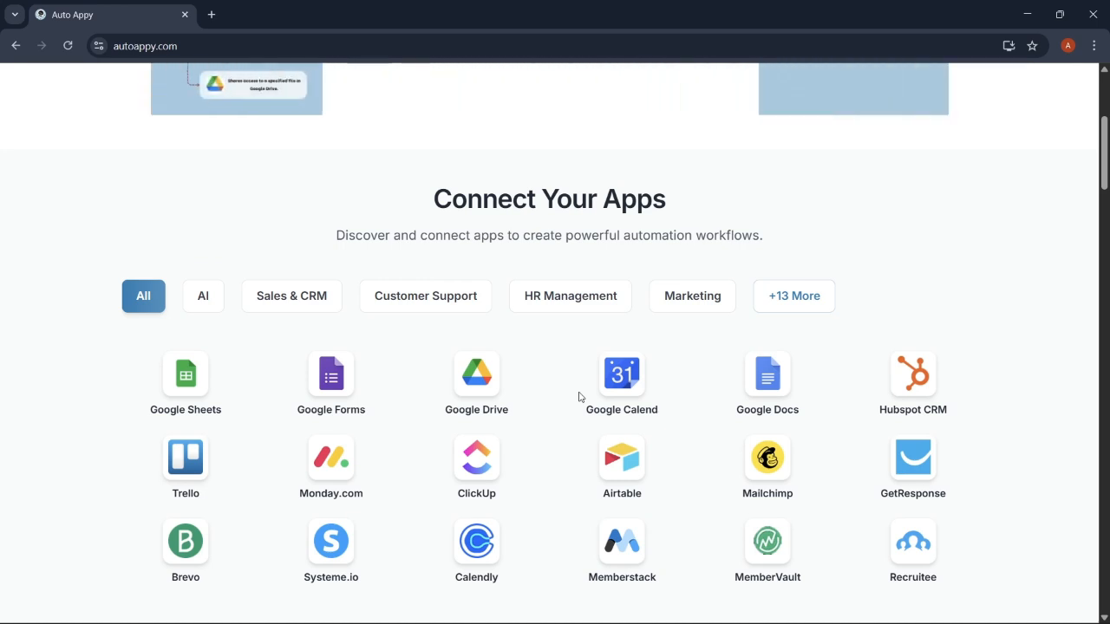
scroll(580, 397, "down", 4)
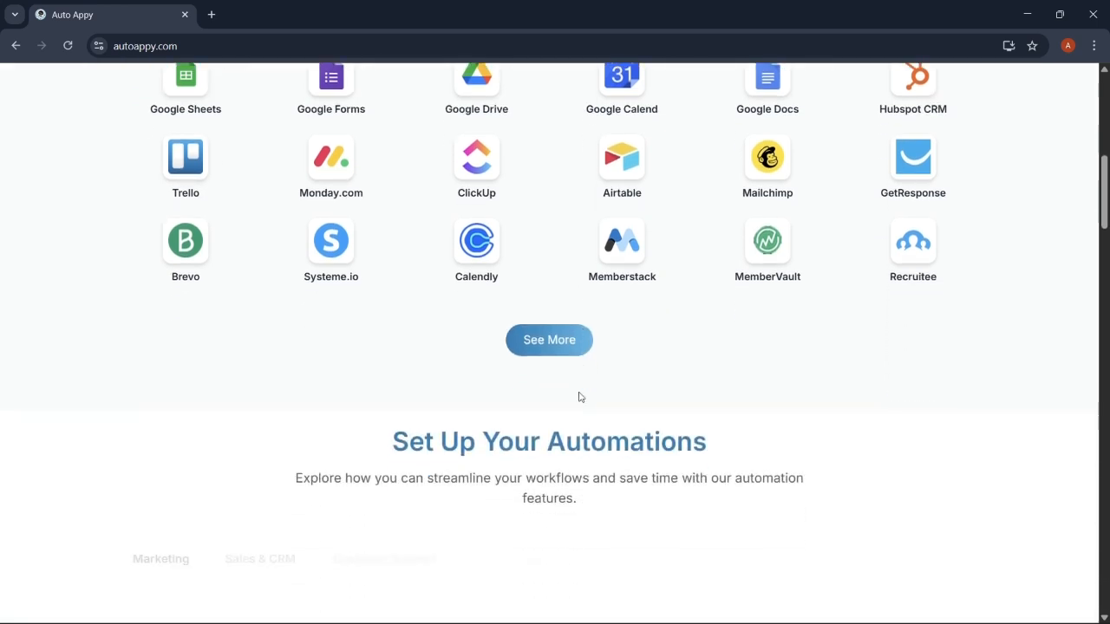
scroll(580, 397, "down", 1)
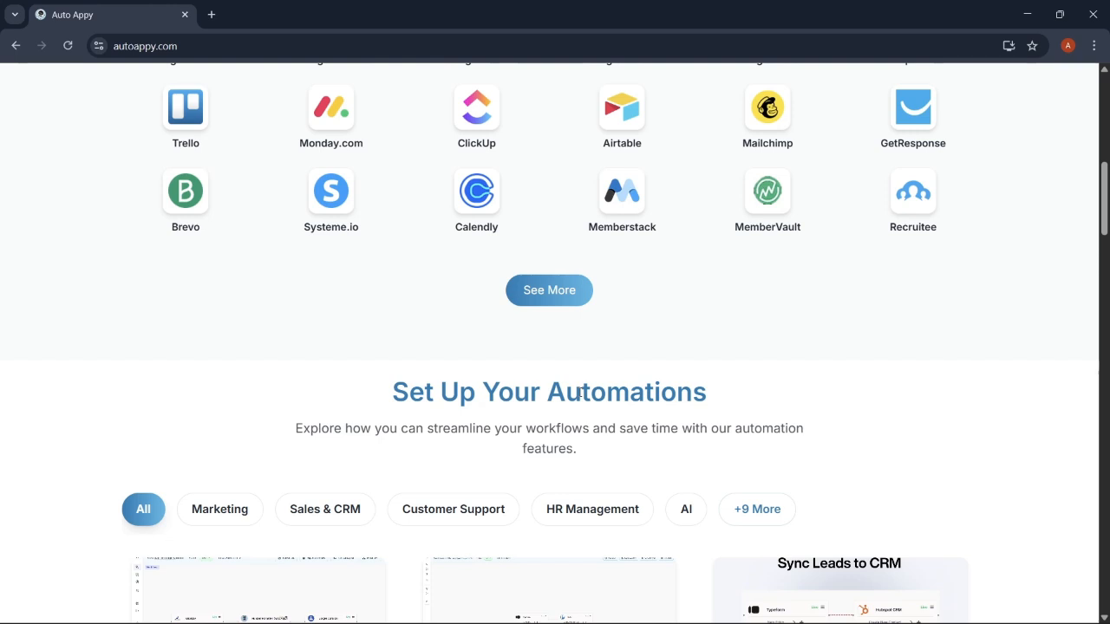
scroll(579, 395, "down", 2)
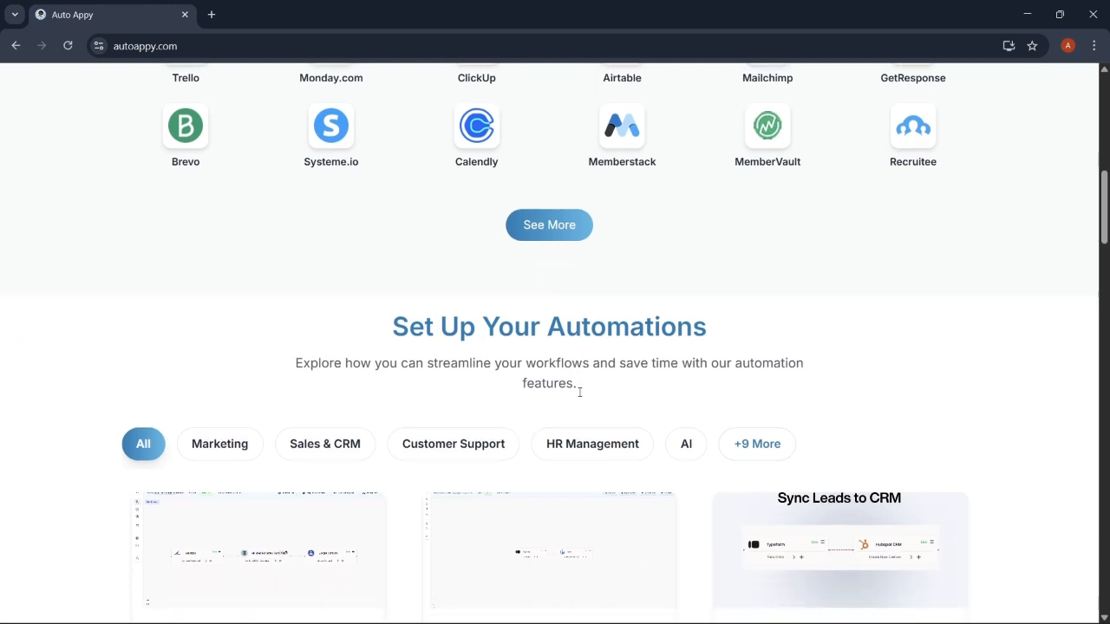
scroll(580, 396, "down", 2)
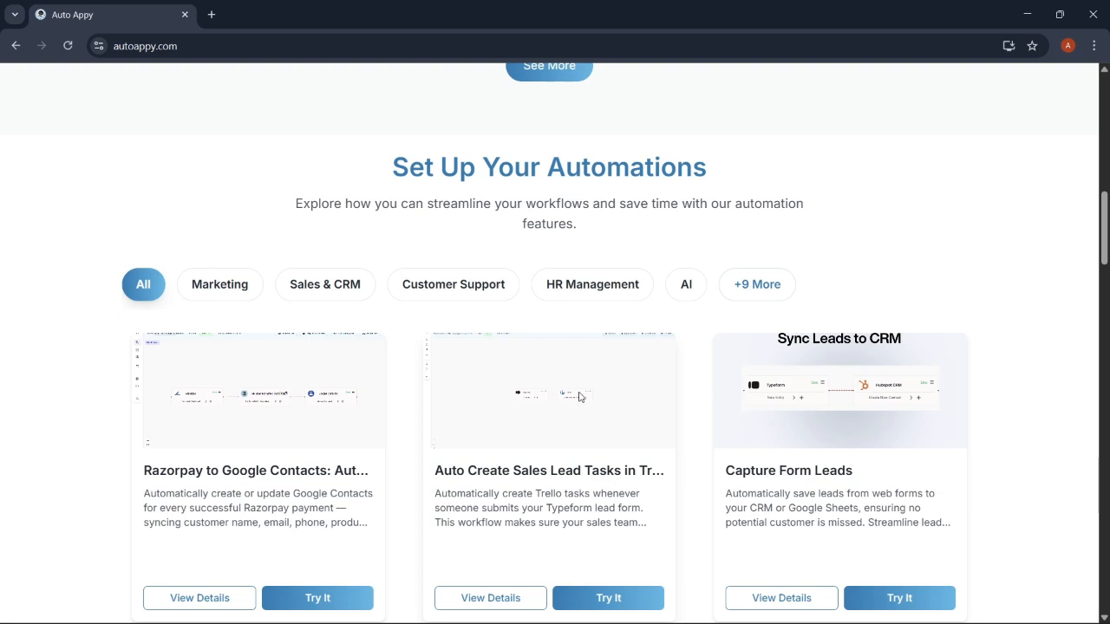
scroll(579, 396, "down", 1)
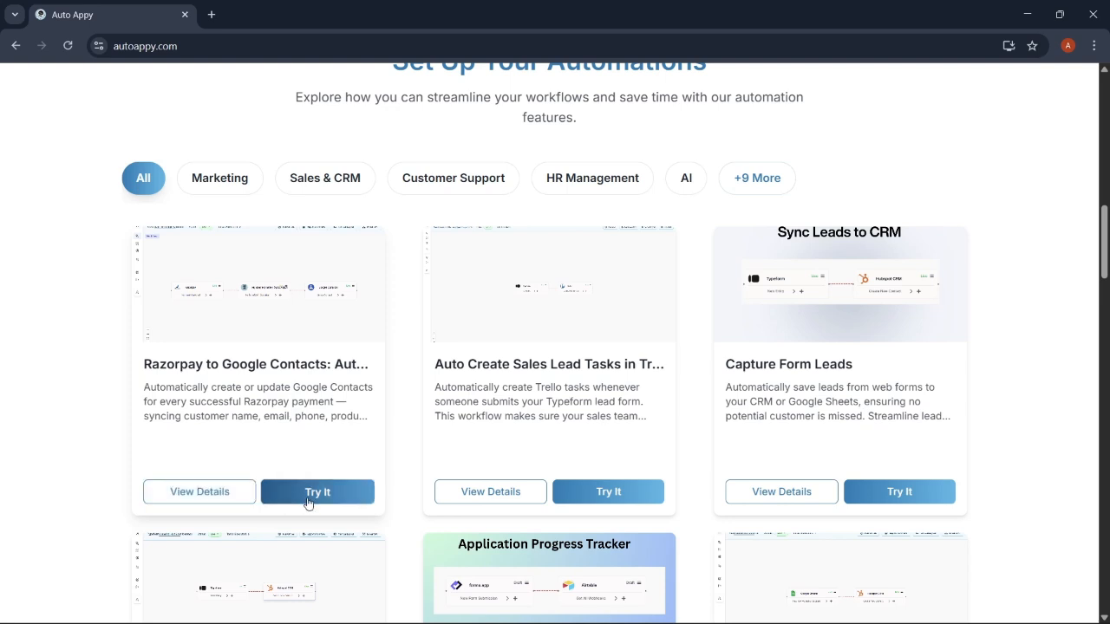
scroll(460, 521, "down", 4)
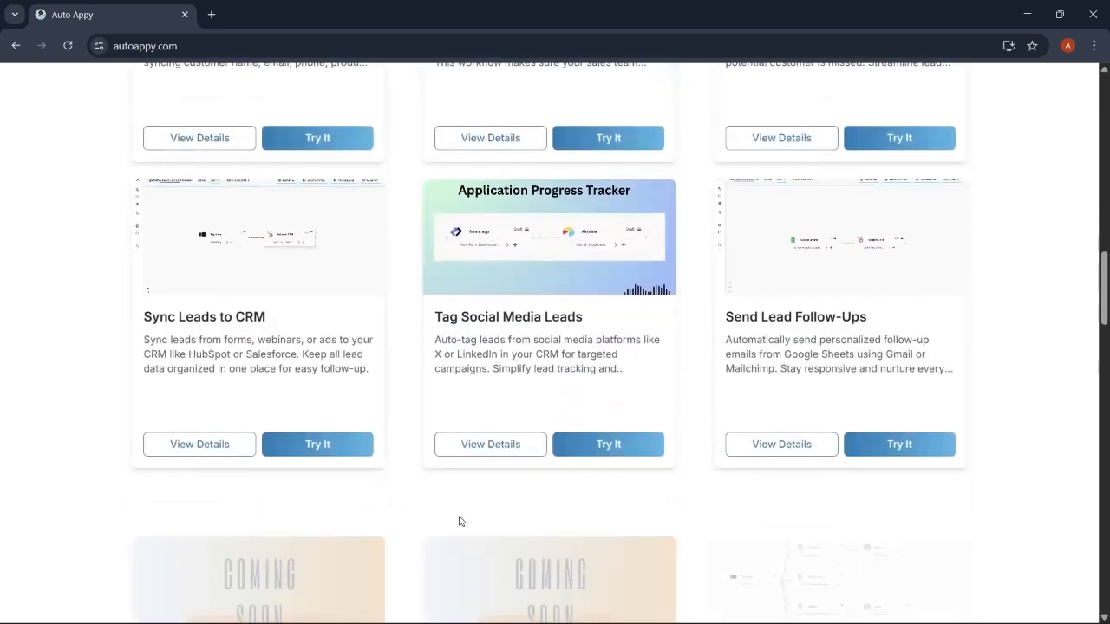
scroll(460, 521, "down", 12)
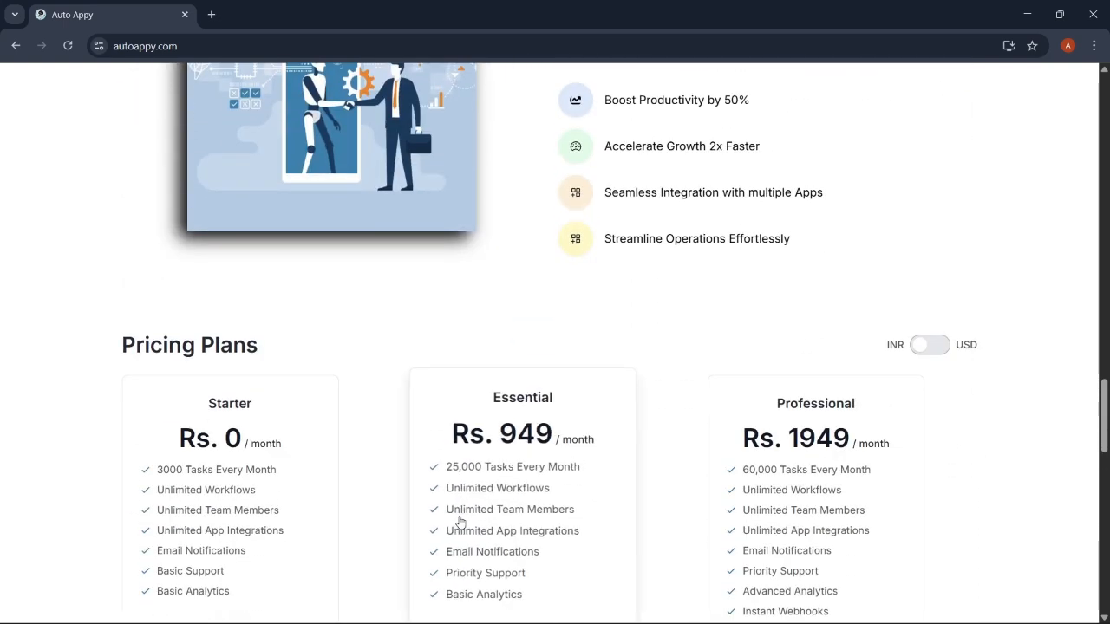
scroll(460, 521, "down", 2)
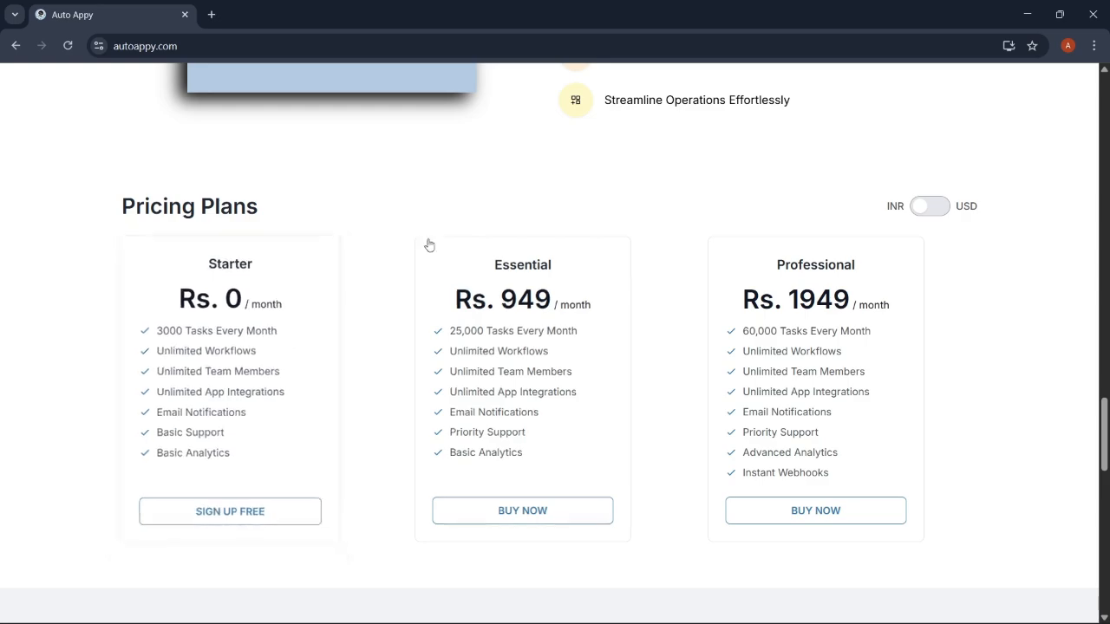
scroll(453, 223, "up", 10)
scroll(454, 223, "up", 12)
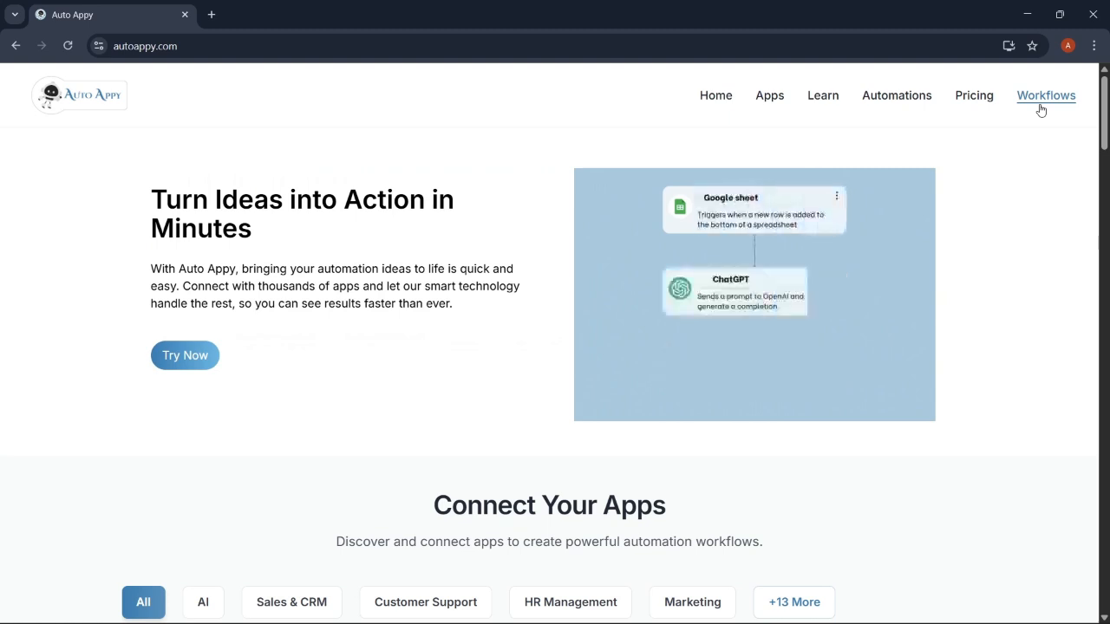
- Create a new workflow named "Auto Syc Razorpay Pay Data and store To Google Sheet" from the workflows dashboard
left_click(1040, 102)
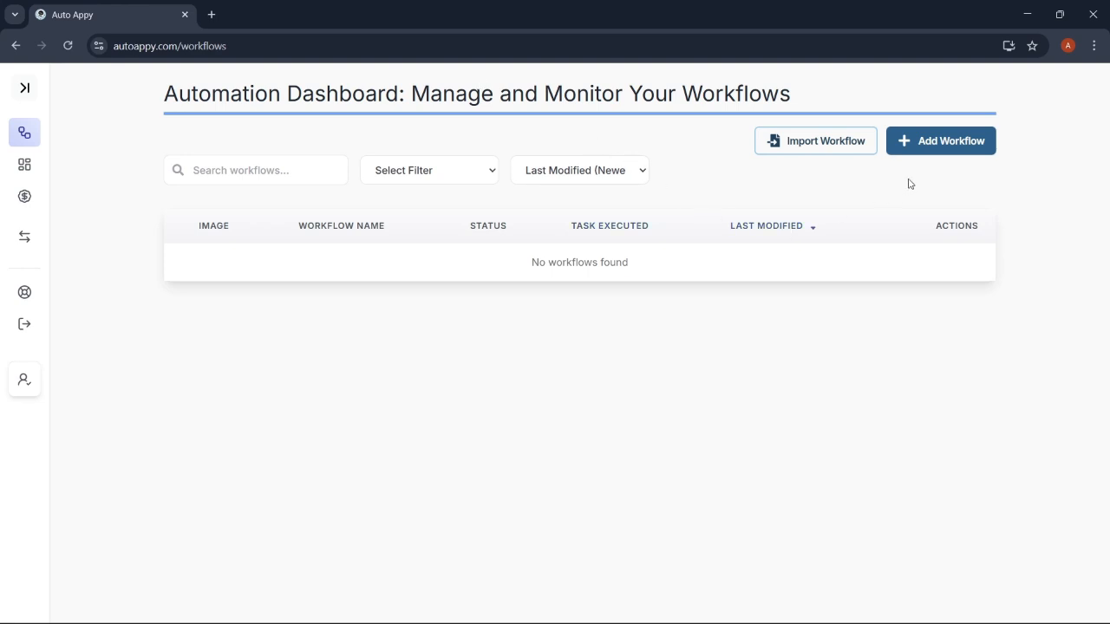
left_click(952, 138)
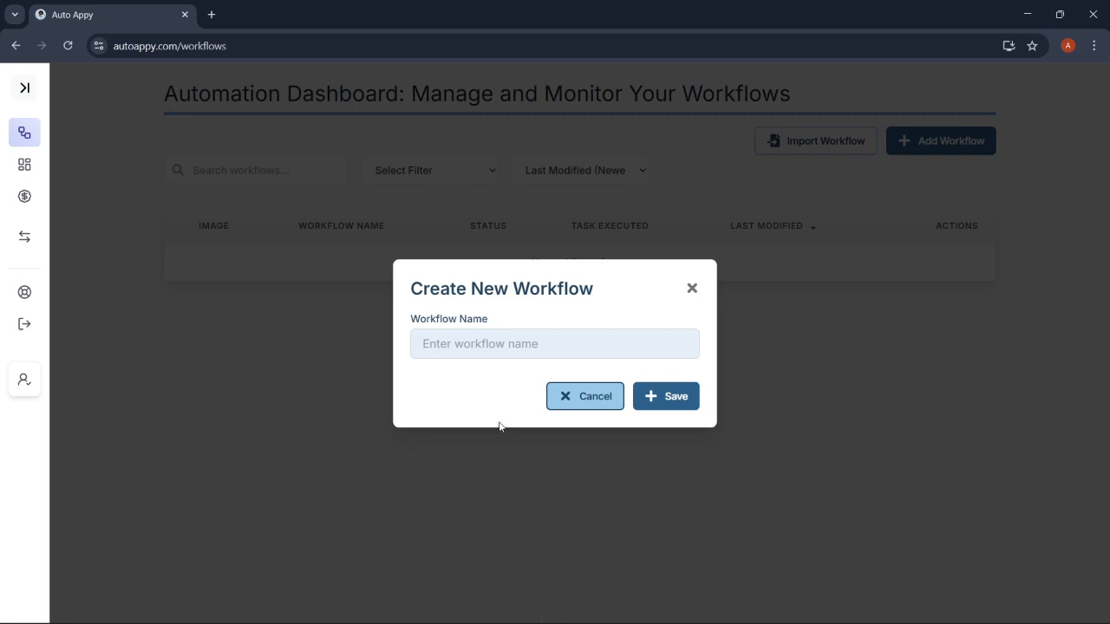
left_click(471, 352)
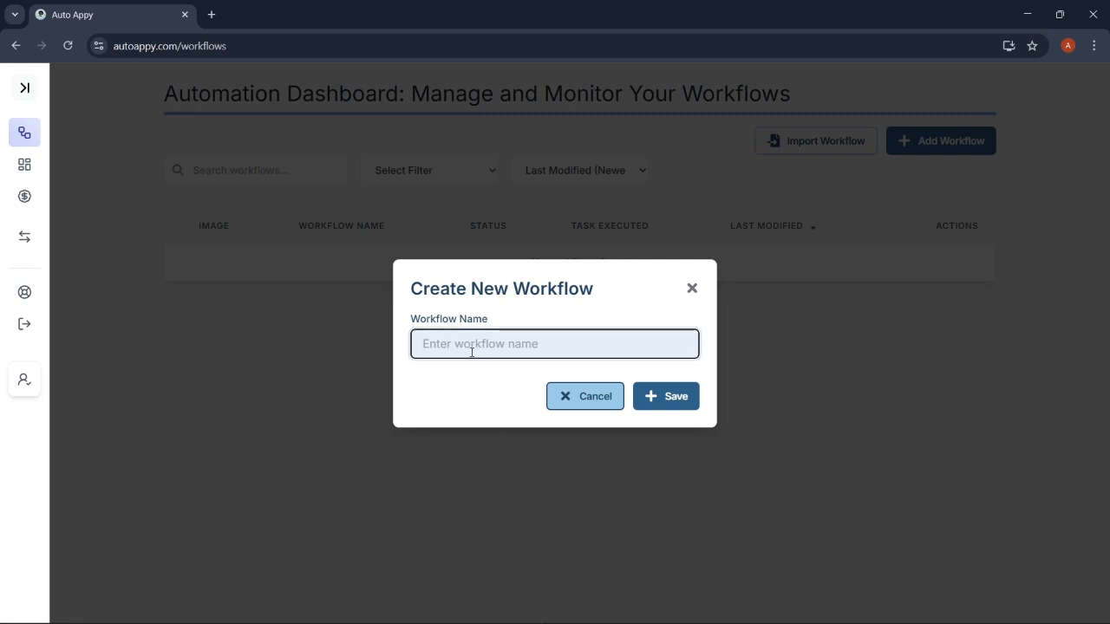
left_click(472, 352)
type("Auto S")
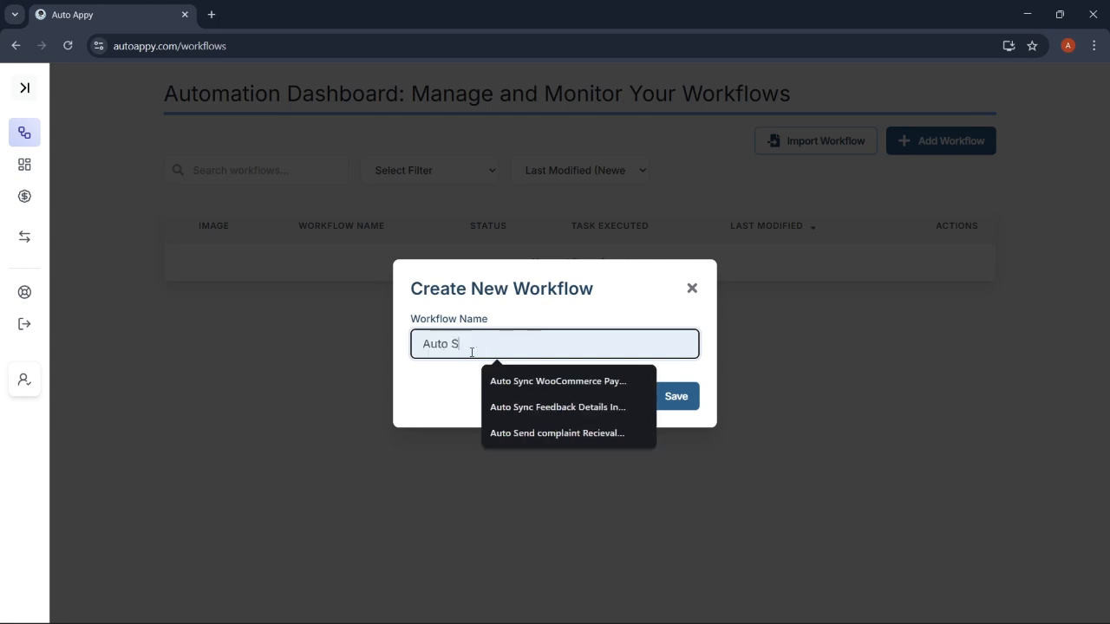
type("yc R")
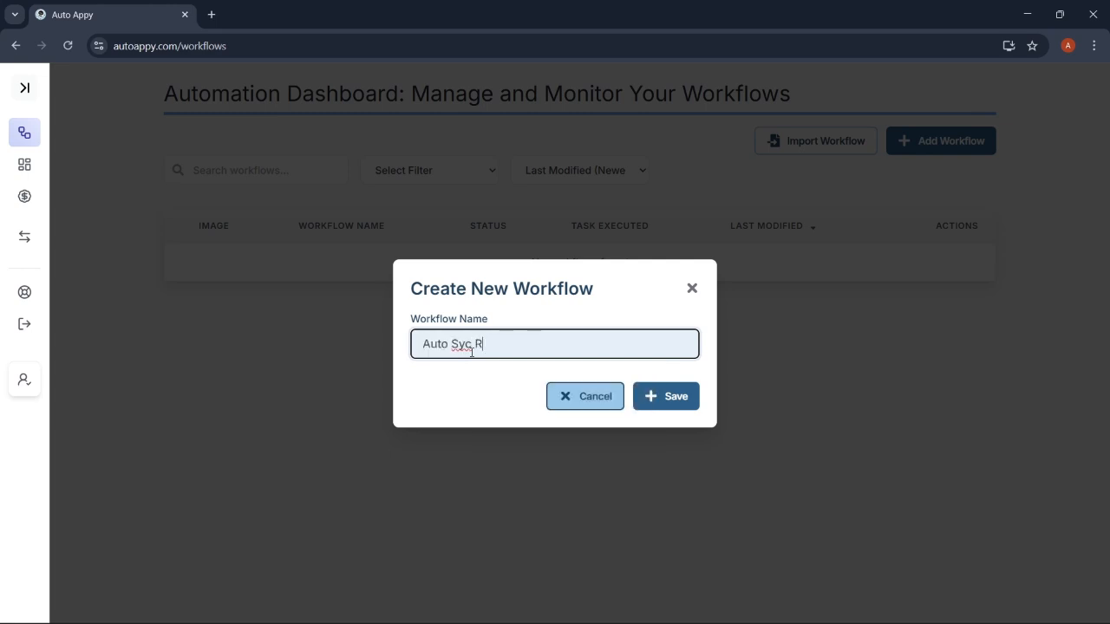
type("azorpay Pay Data and ")
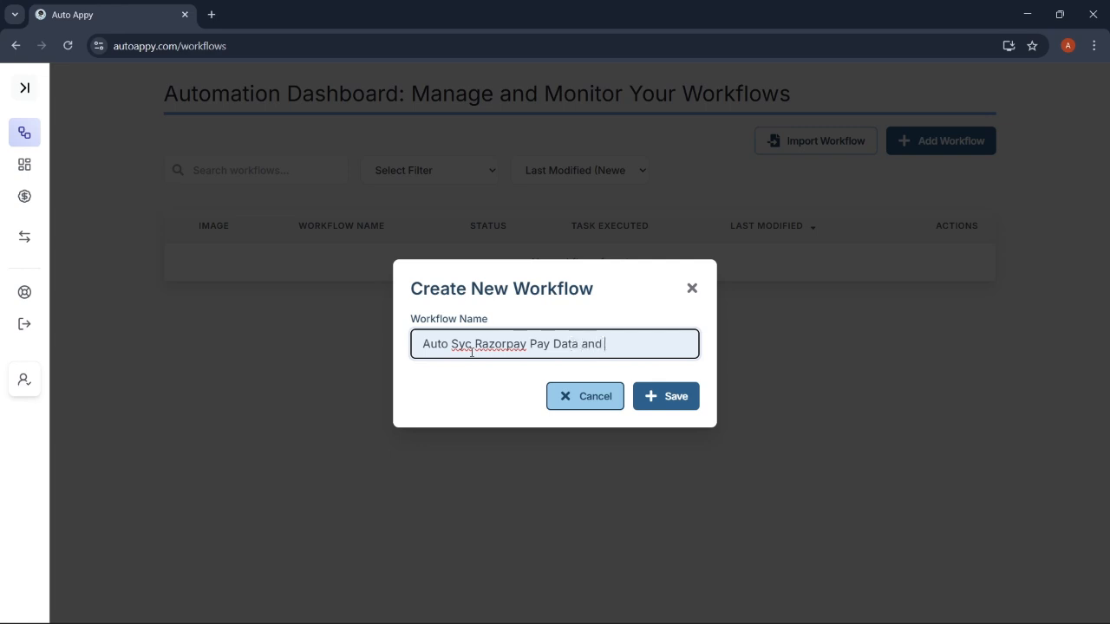
type("store To Google Sheet")
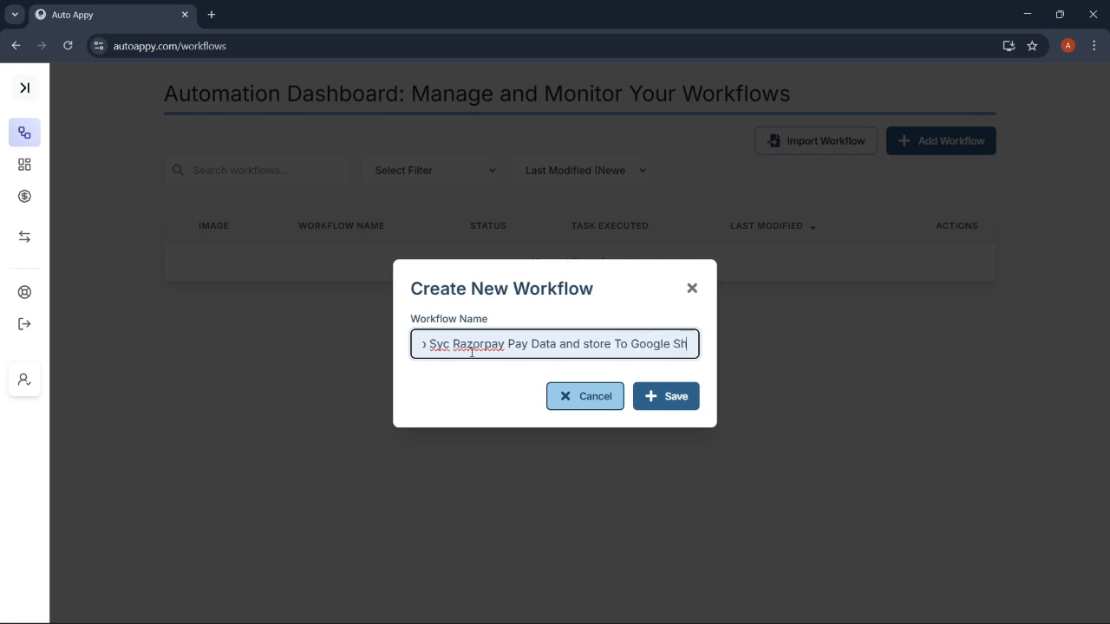
left_click(664, 401)
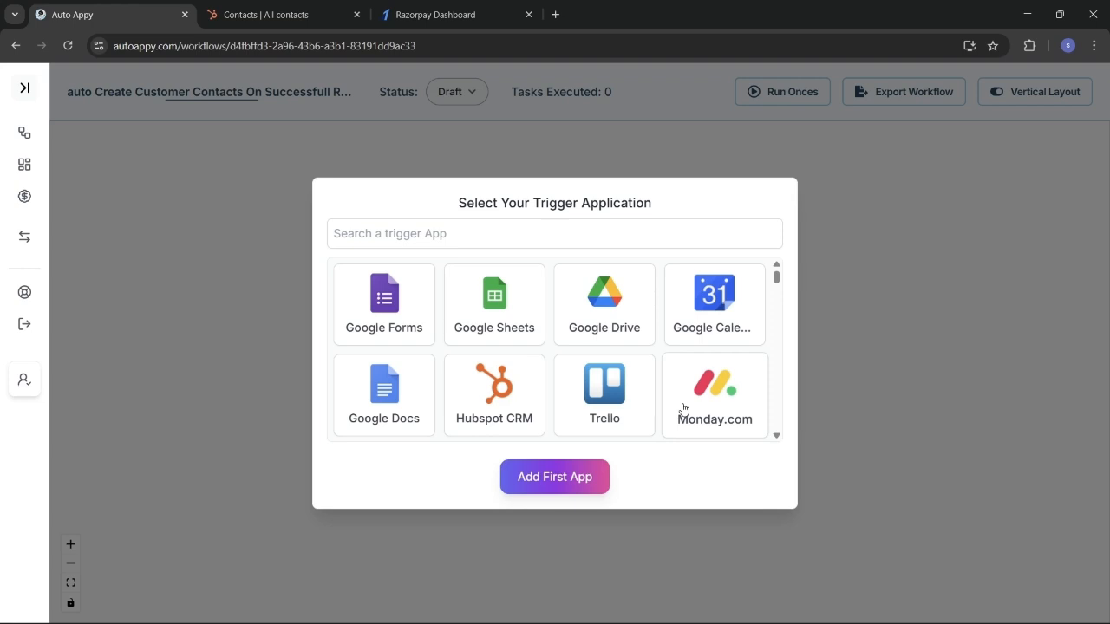
- Add Razorpay as the workflow's trigger application with the Payment Captured task type
left_click(612, 238)
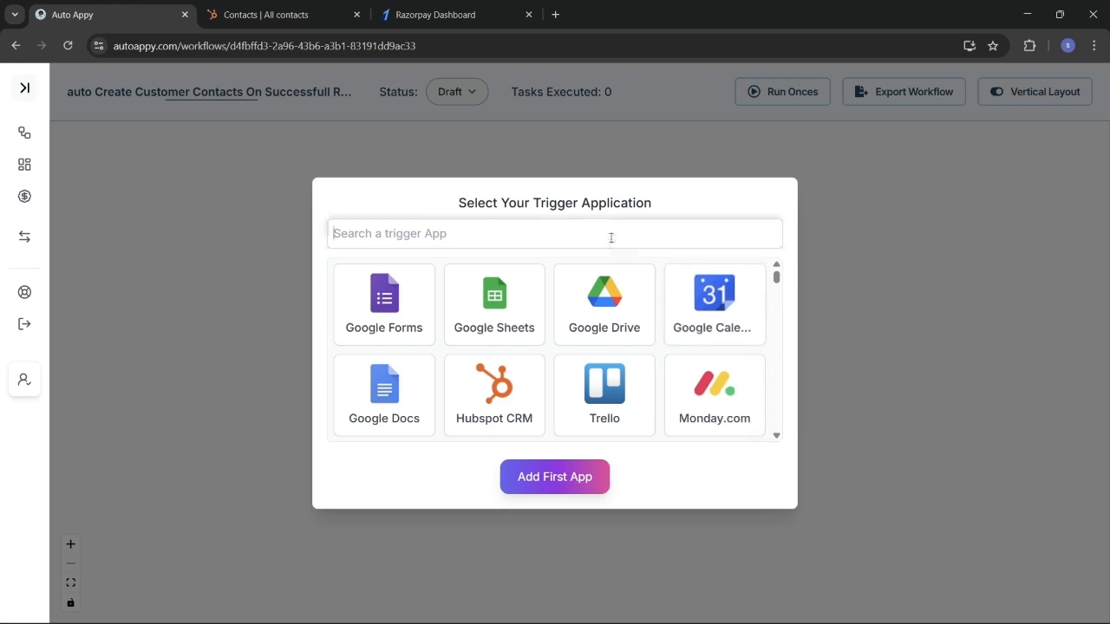
type("razo")
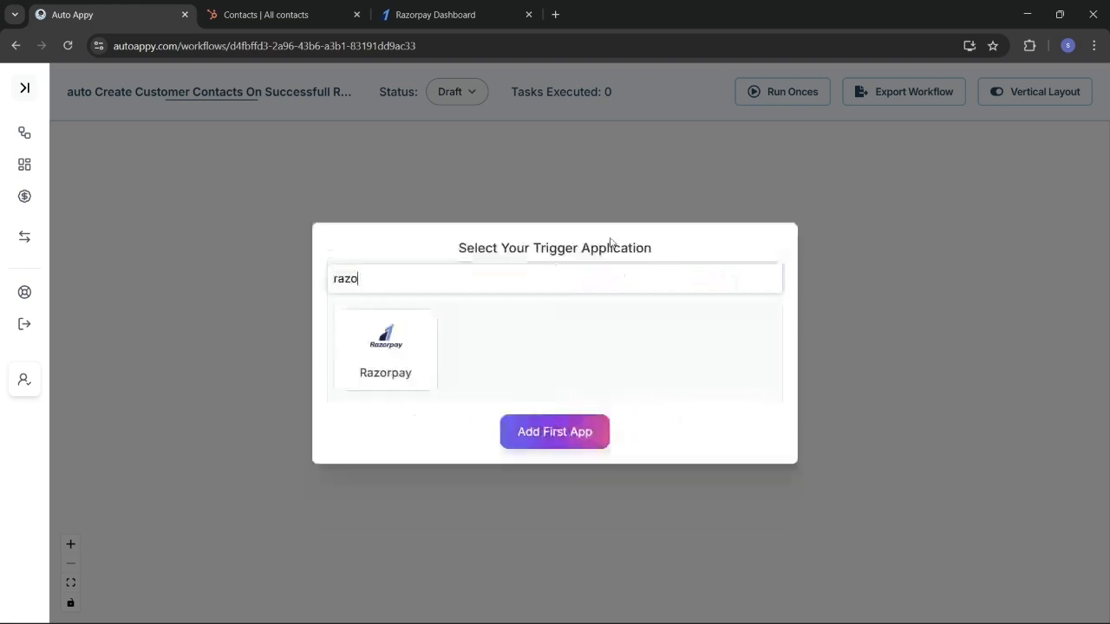
type("rpa")
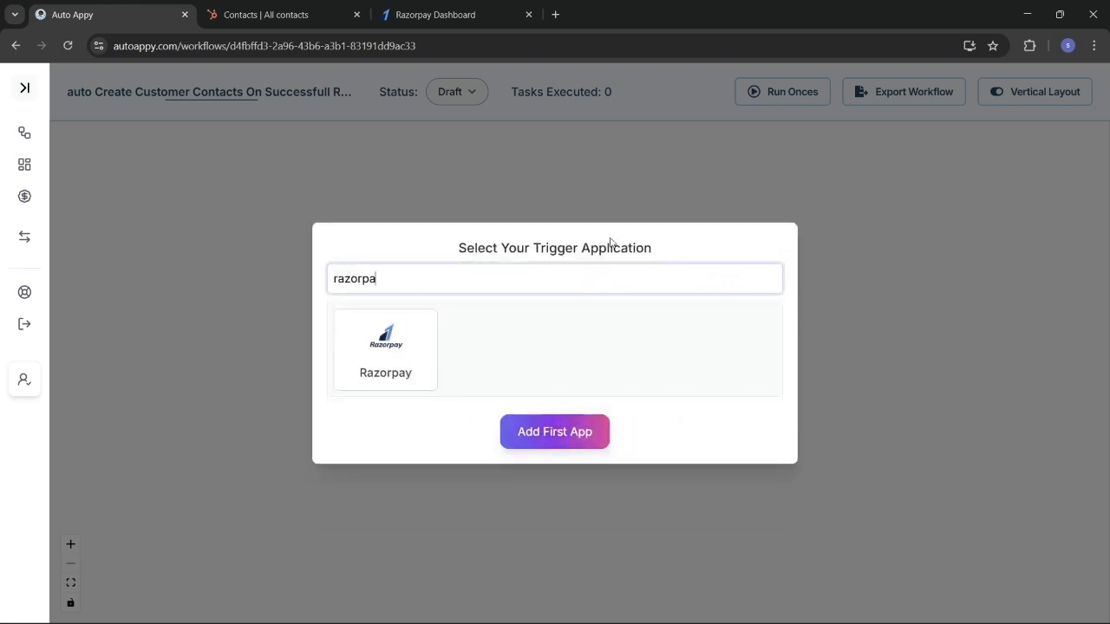
left_click(377, 389)
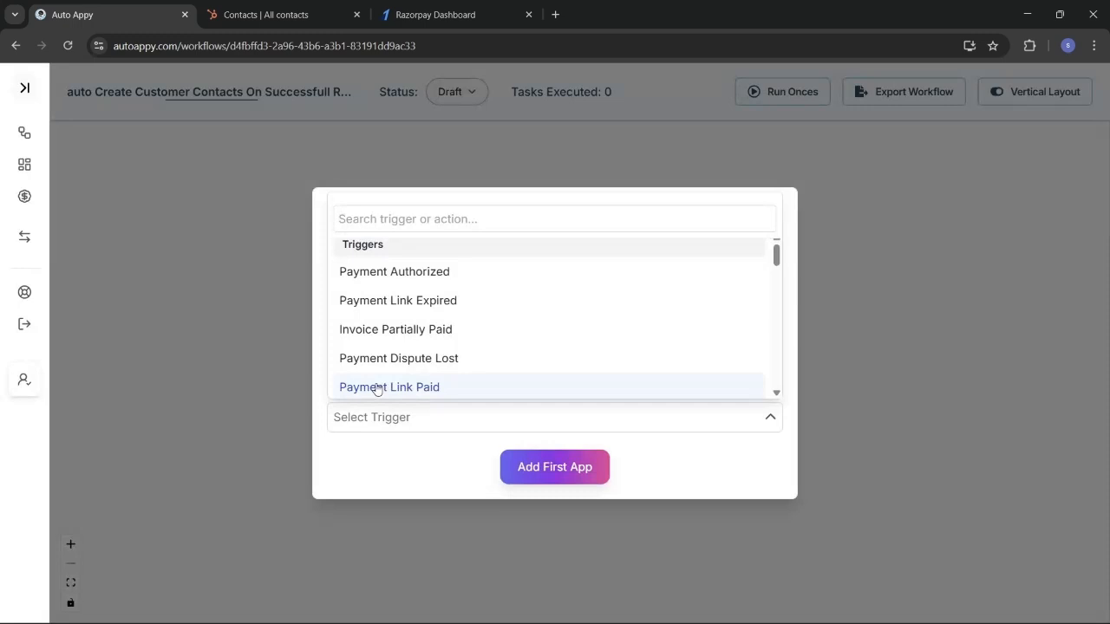
scroll(466, 344, "down", 2)
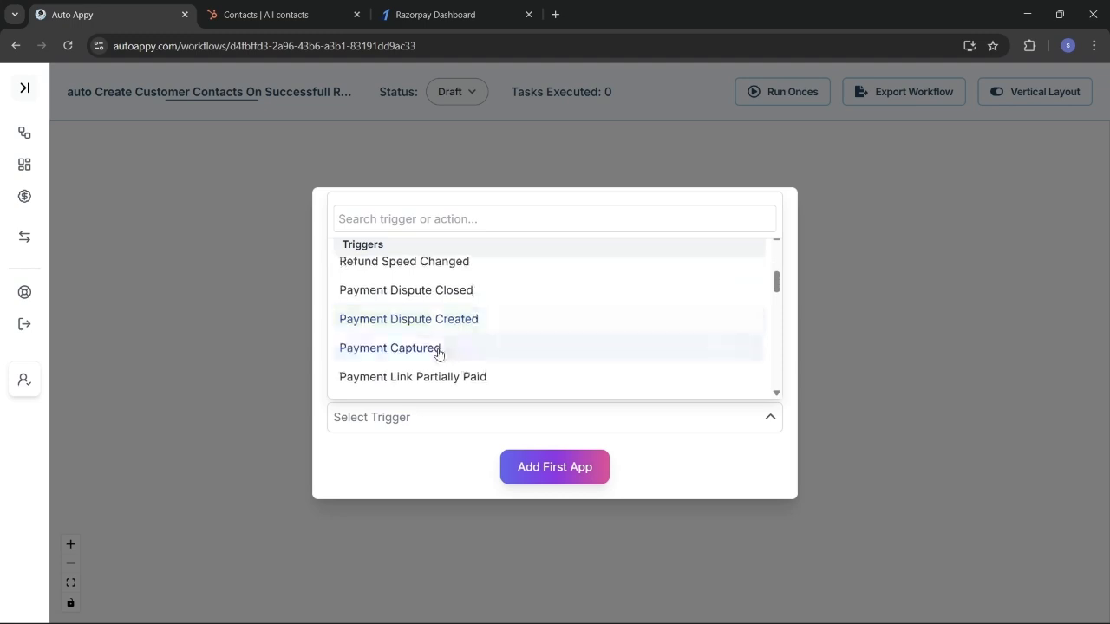
left_click(438, 349)
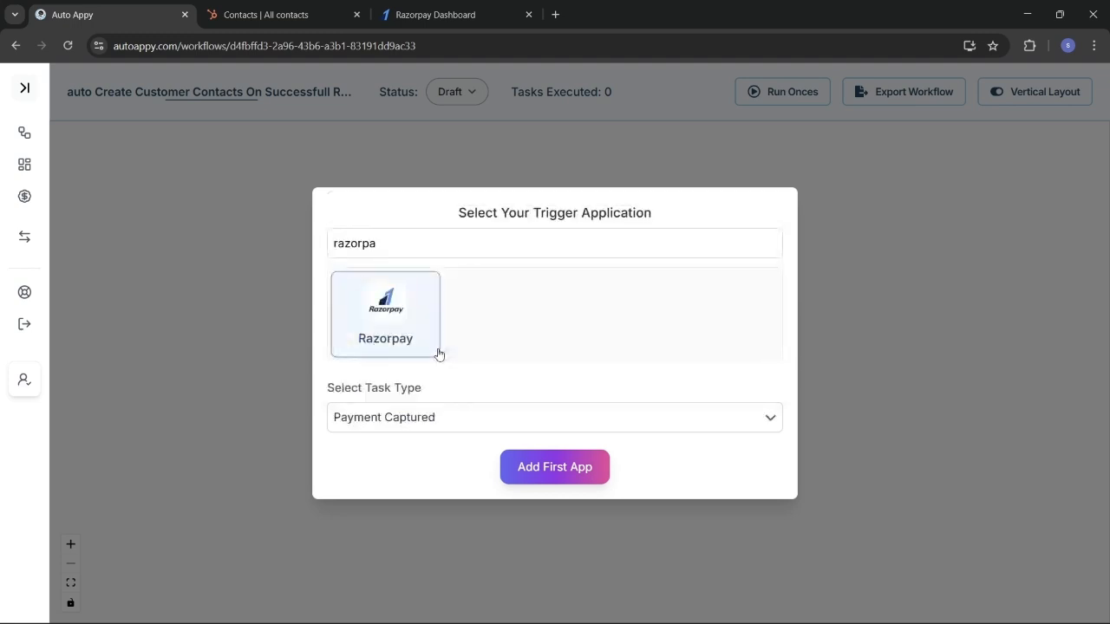
left_click(565, 475)
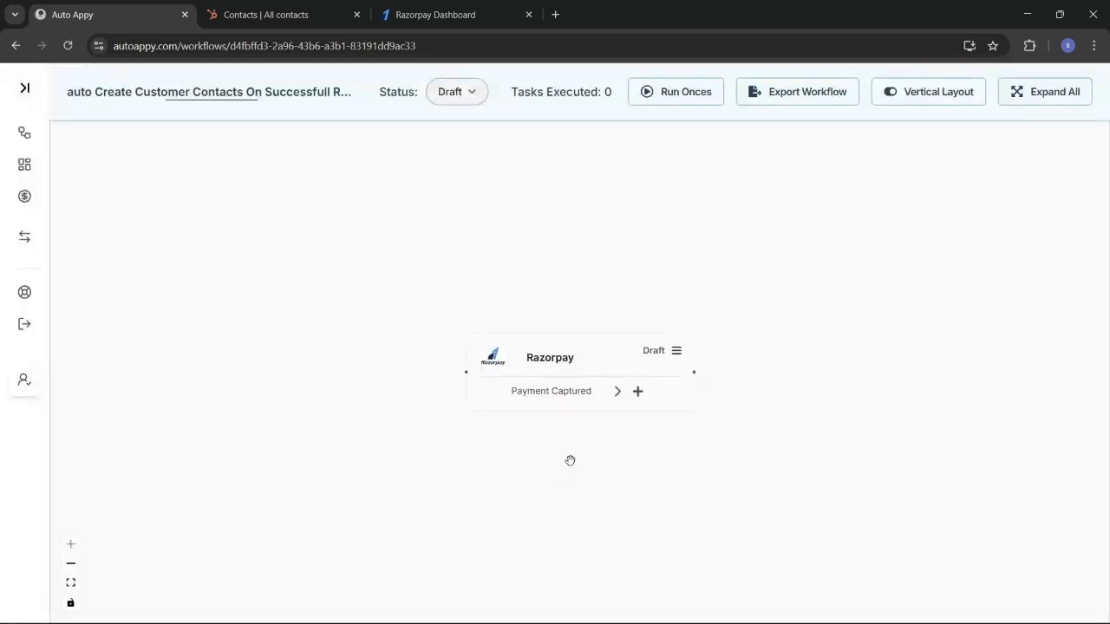
- Reposition the Razorpay node on the canvas and copy the webhook URL from its setup
left_click_drag(592, 356, 506, 316)
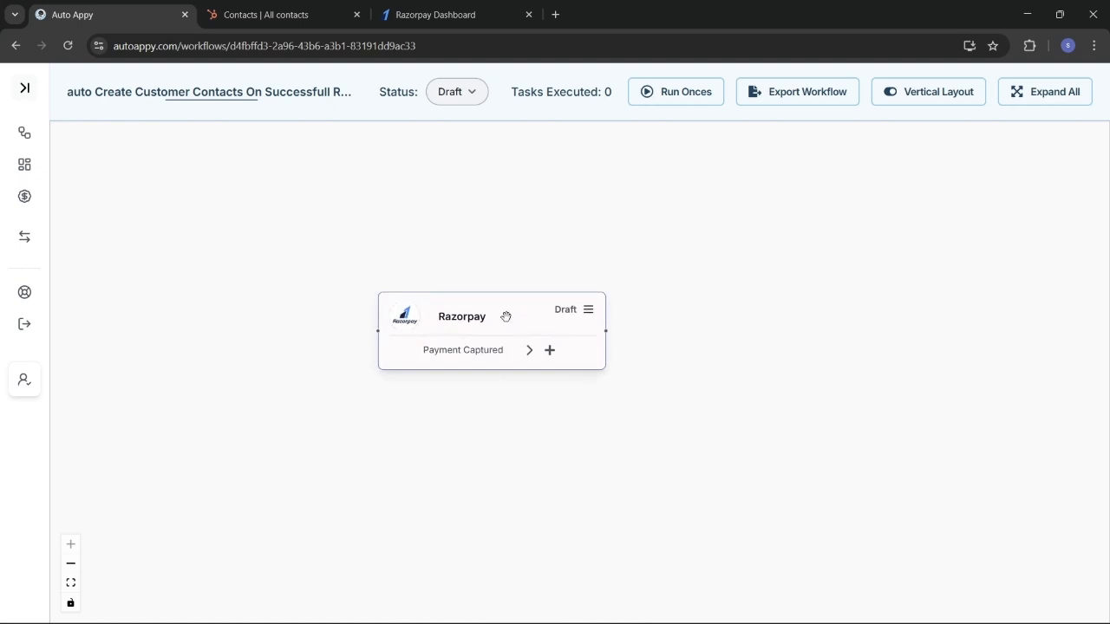
left_click(587, 314)
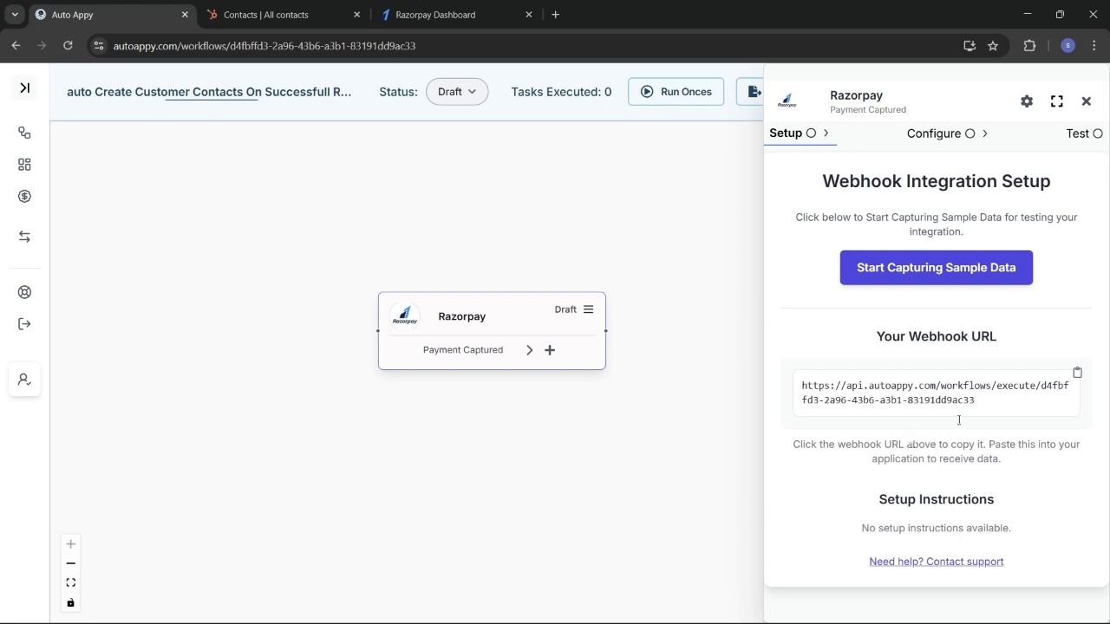
left_click(1077, 372)
- Switch to the Razorpay dashboard and examine the existing payment pages
left_click(448, 17)
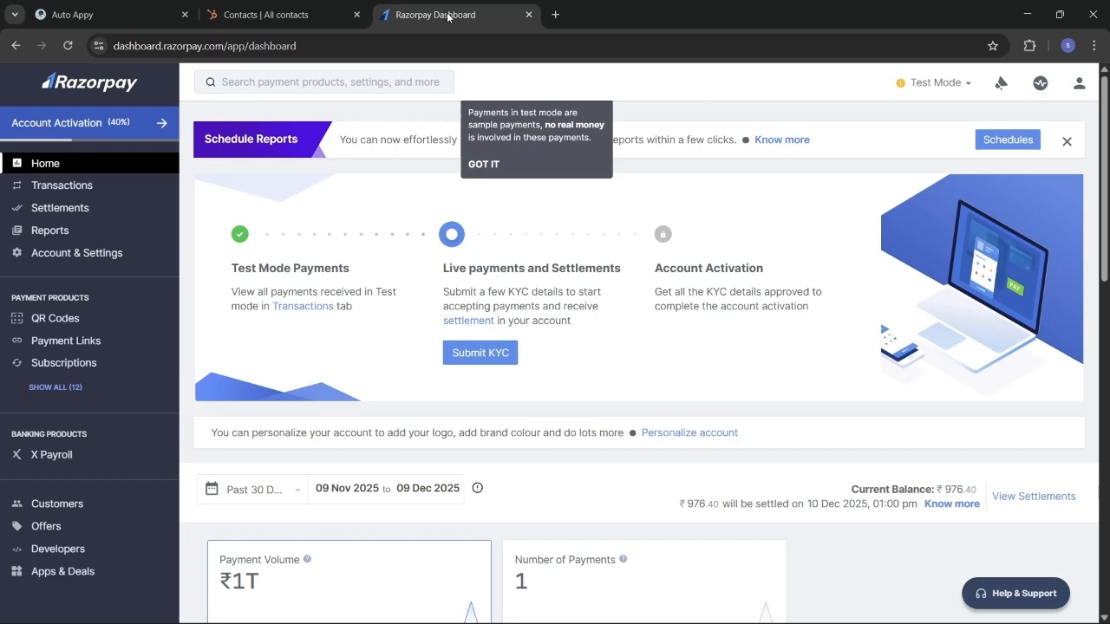
left_click(55, 386)
left_click(60, 415)
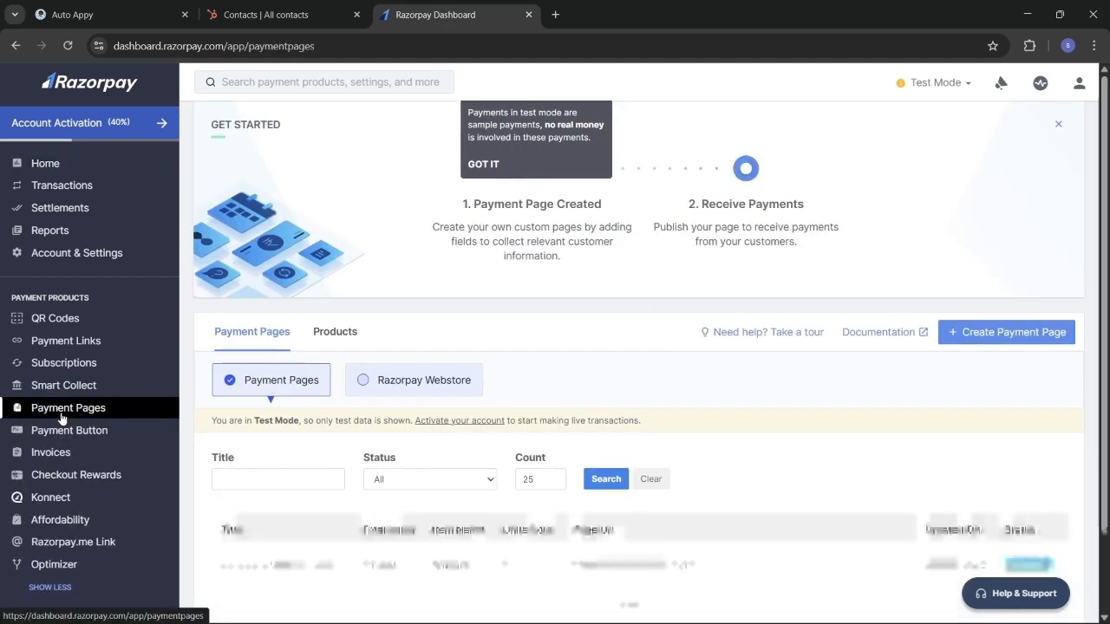
scroll(421, 508, "down", 2)
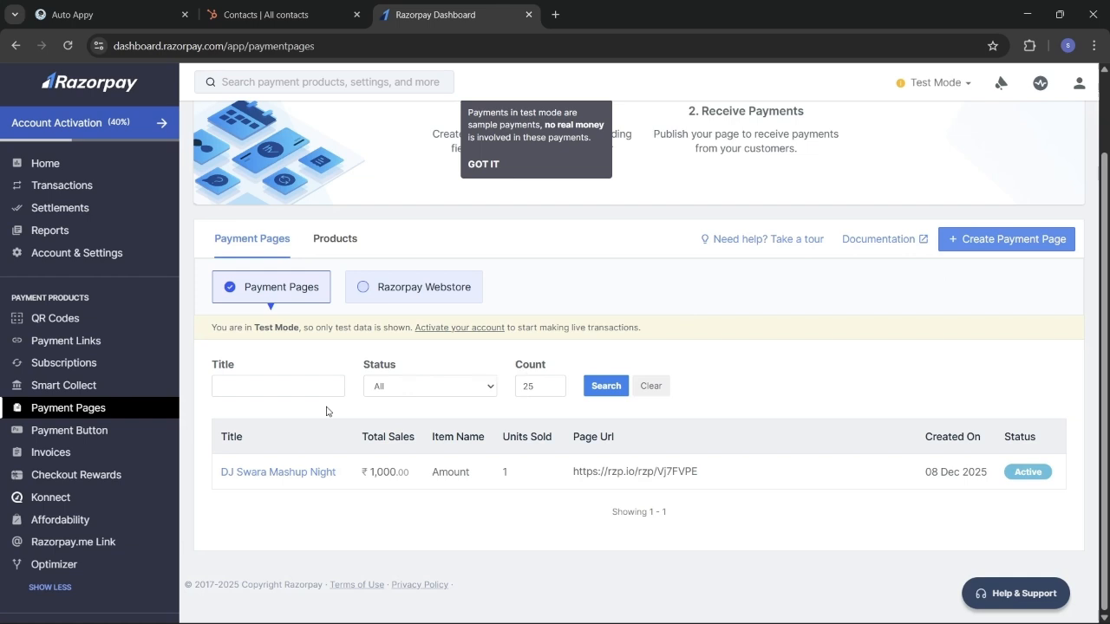
- Open the list of webhooks in Razorpay's developer settings
scroll(107, 490, "down", 2)
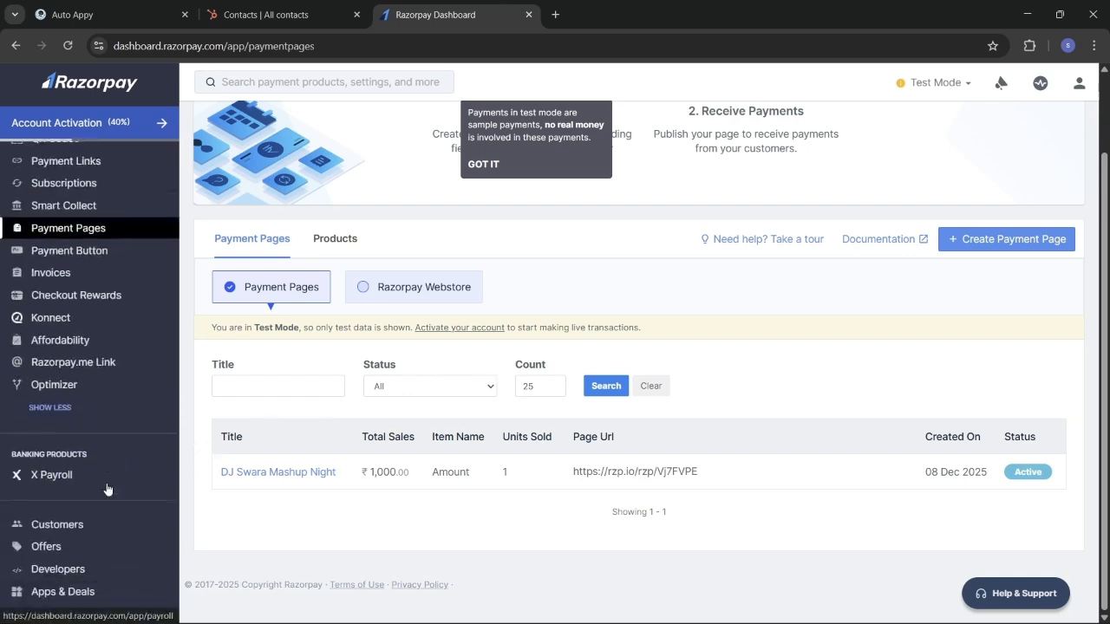
left_click(91, 572)
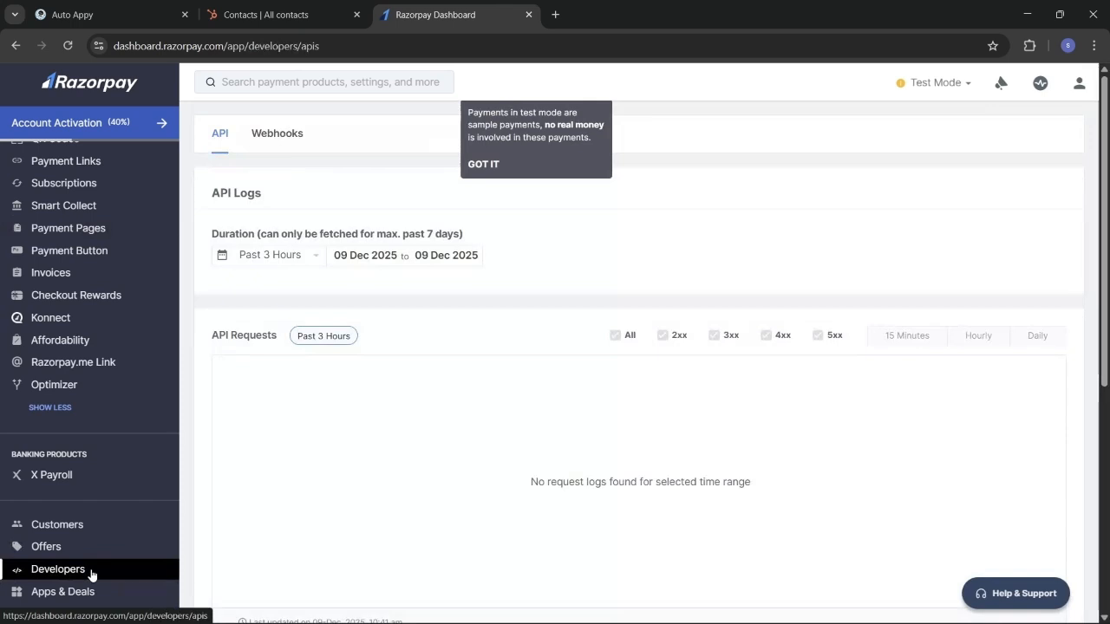
left_click(277, 135)
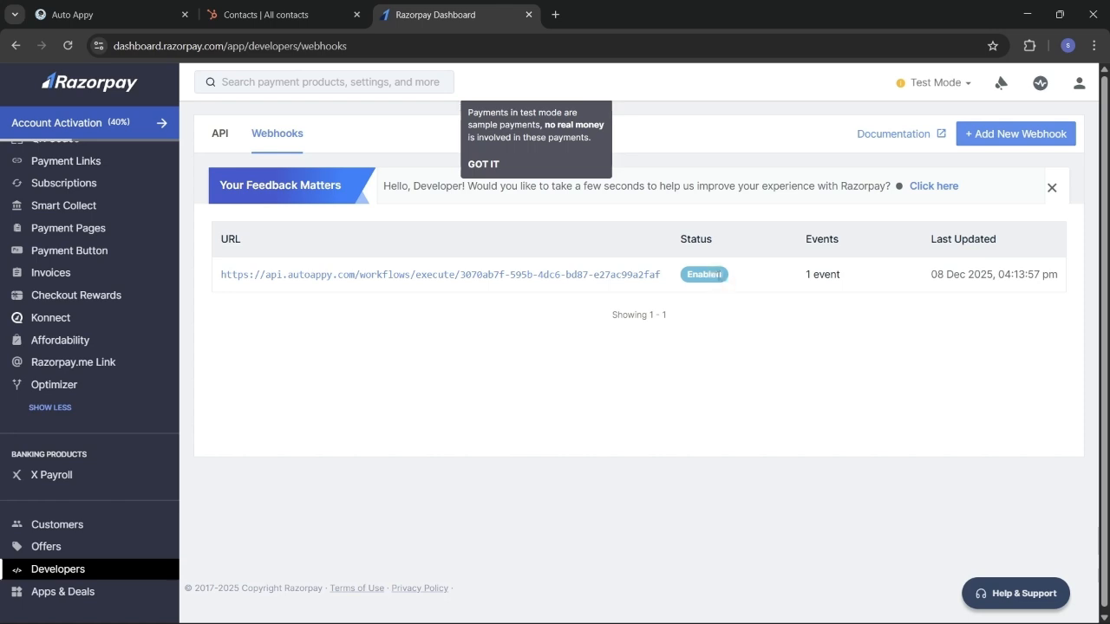
- Create a Razorpay webhook with the copied Auto Appy workflow URL and the payment.captured event as its active event
left_click(547, 281)
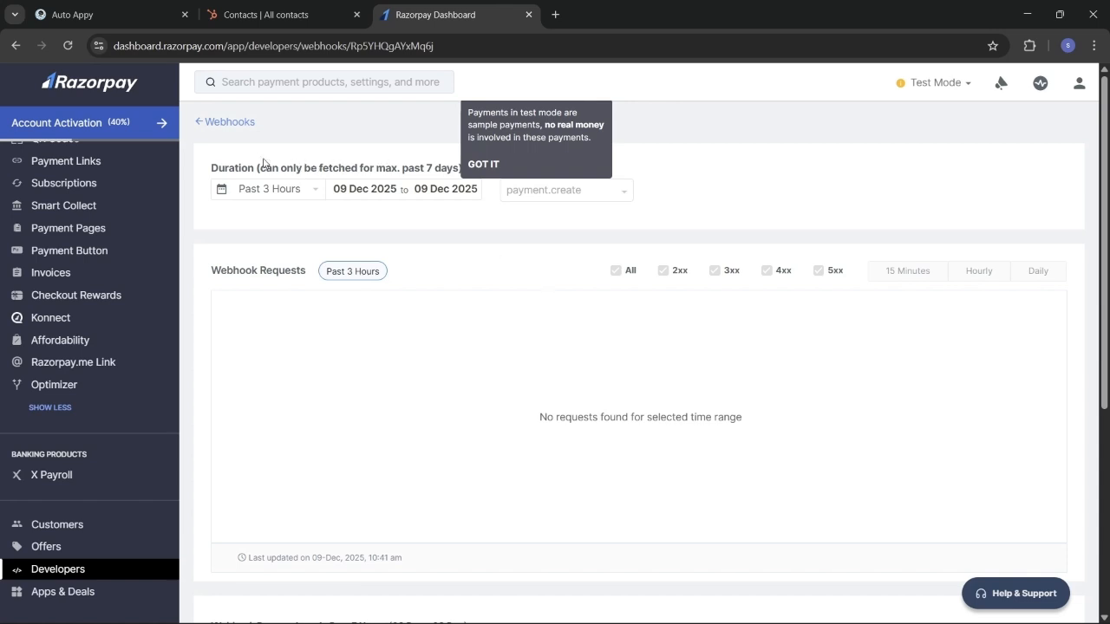
left_click(212, 126)
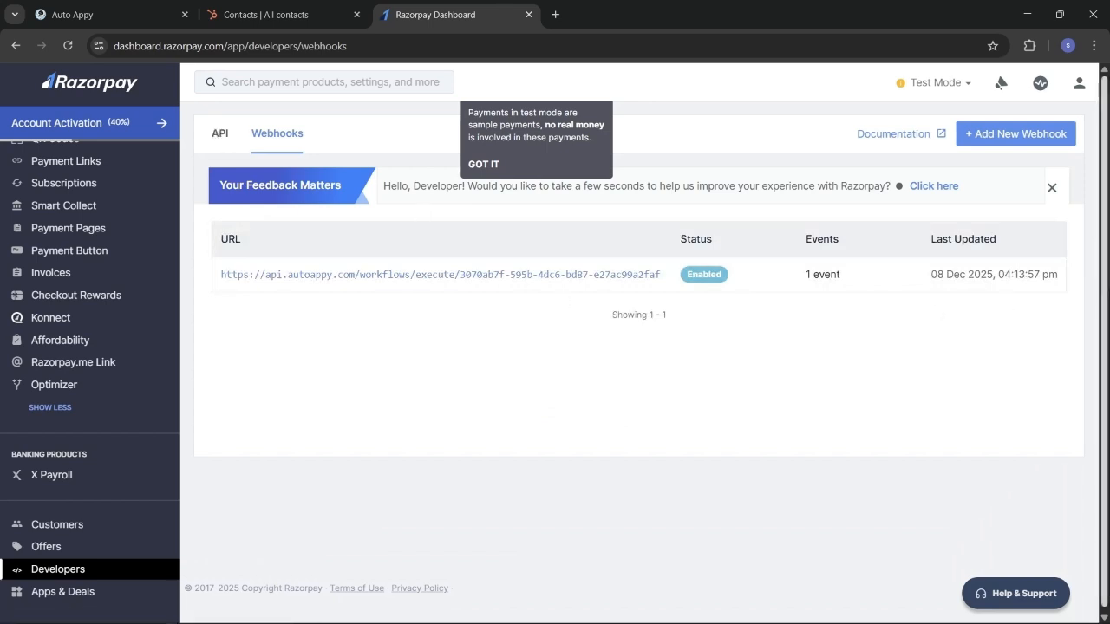
left_click(1001, 135)
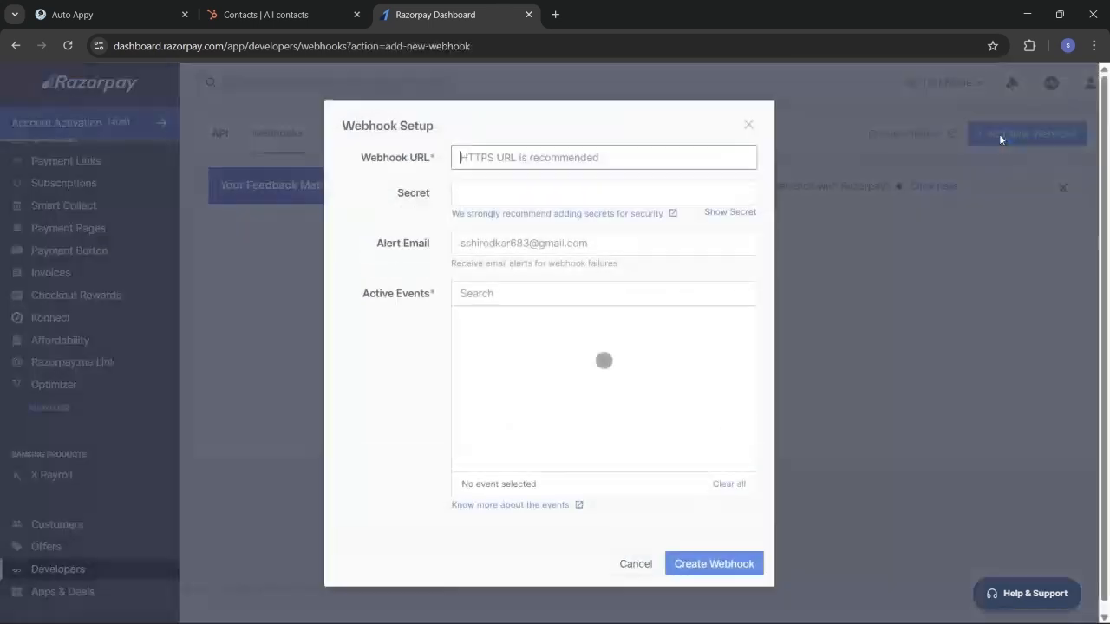
left_click(522, 159)
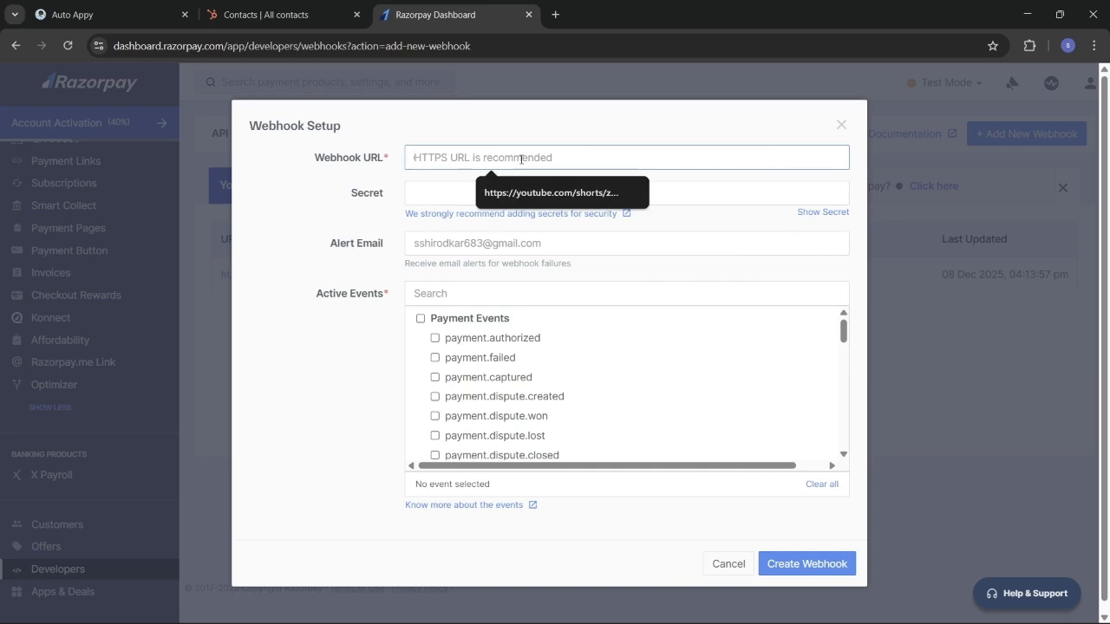
key("ctrl+v")
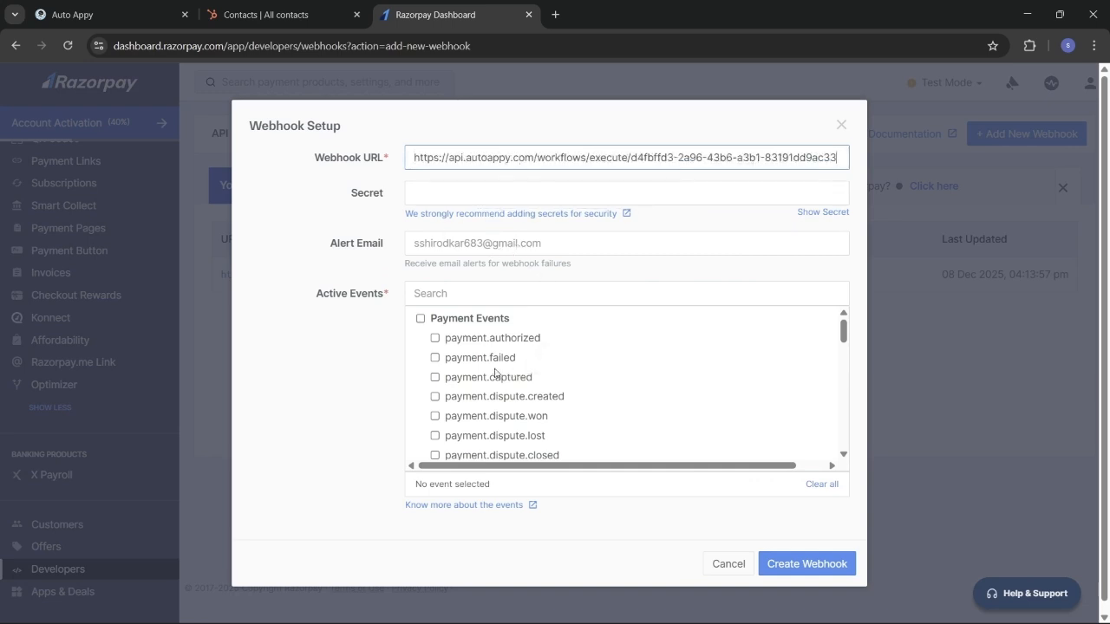
left_click(434, 380)
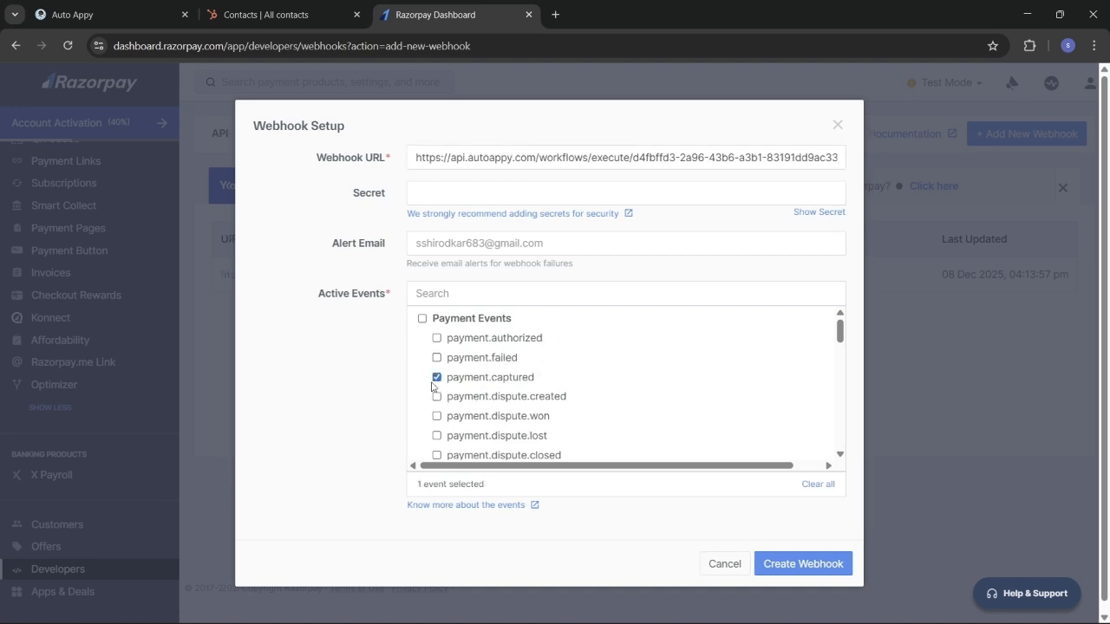
left_click(804, 563)
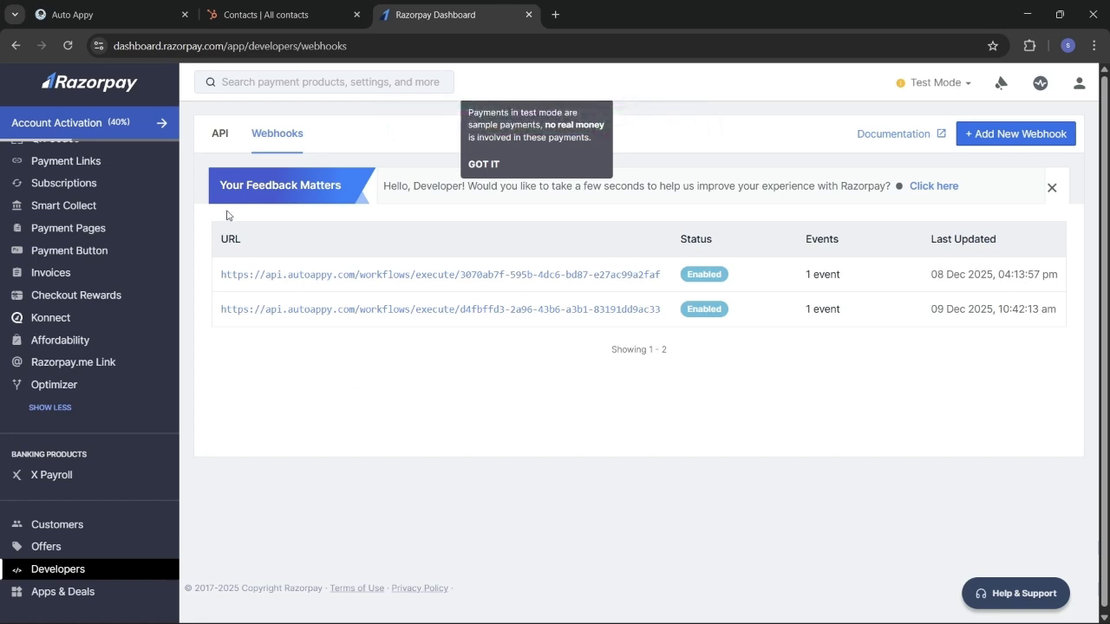
- Copy the page URL of the DJ Swara Mashup Night payment page in Razorpay
left_click(112, 8)
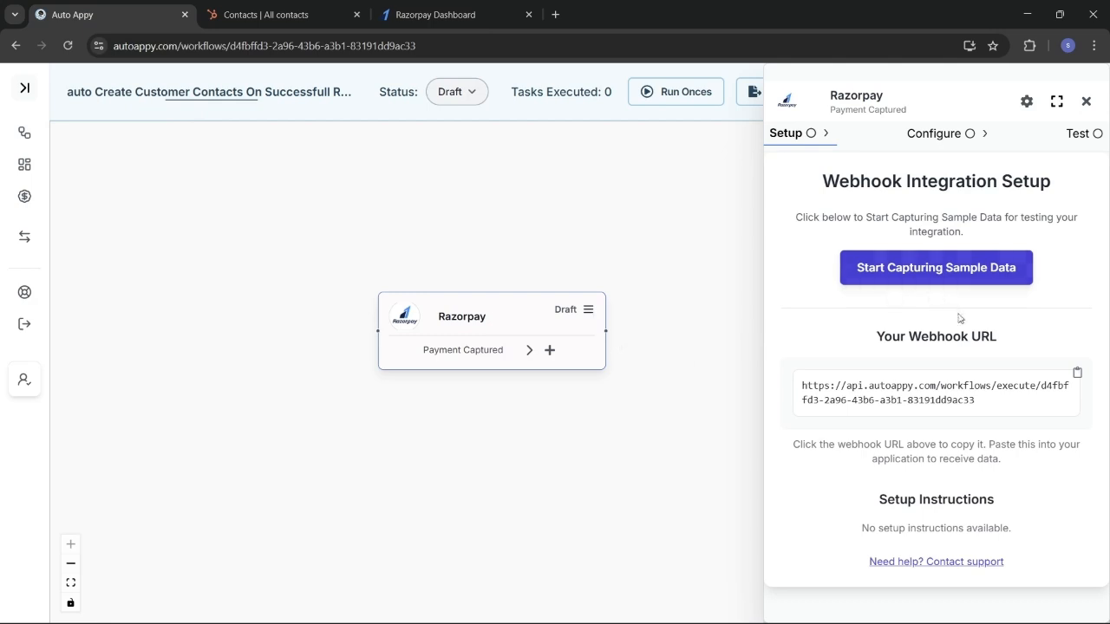
left_click(425, 9)
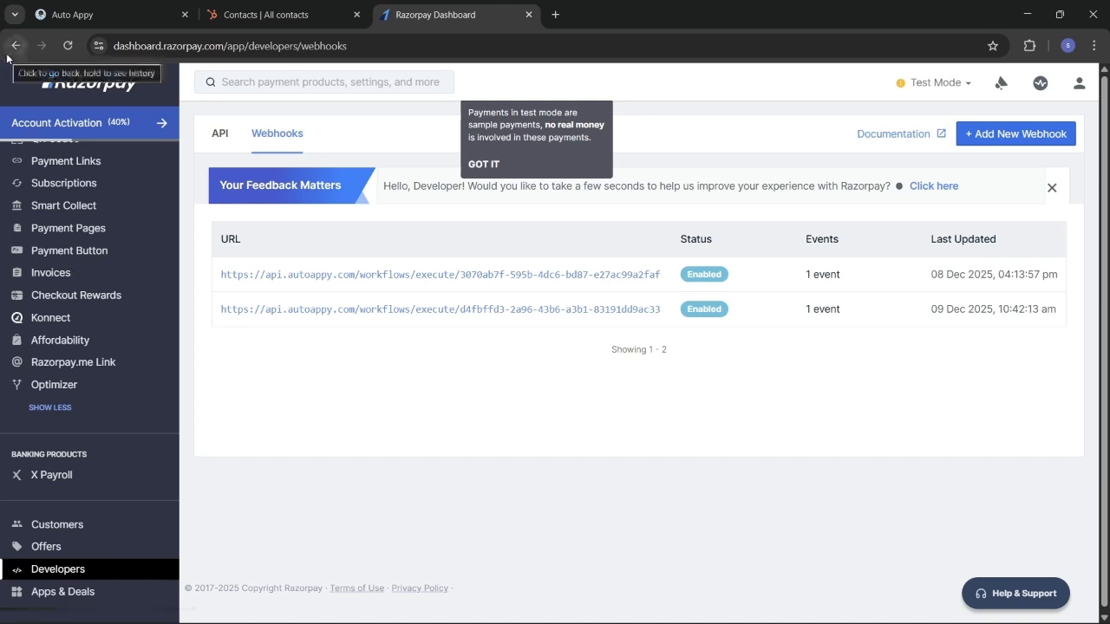
left_click(84, 231)
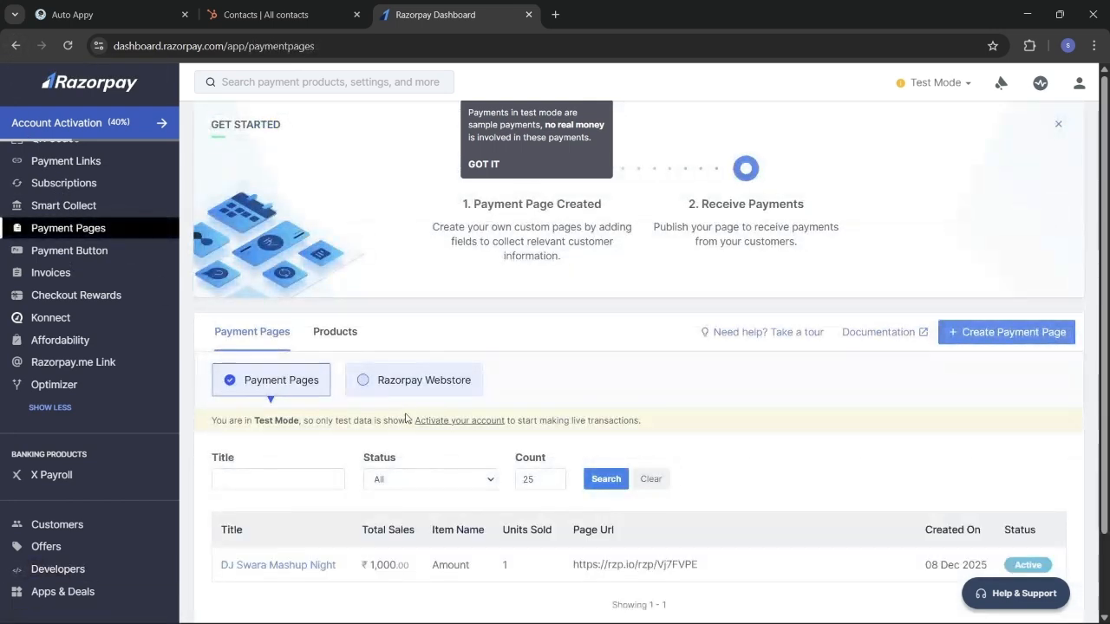
scroll(520, 503, "down", 2)
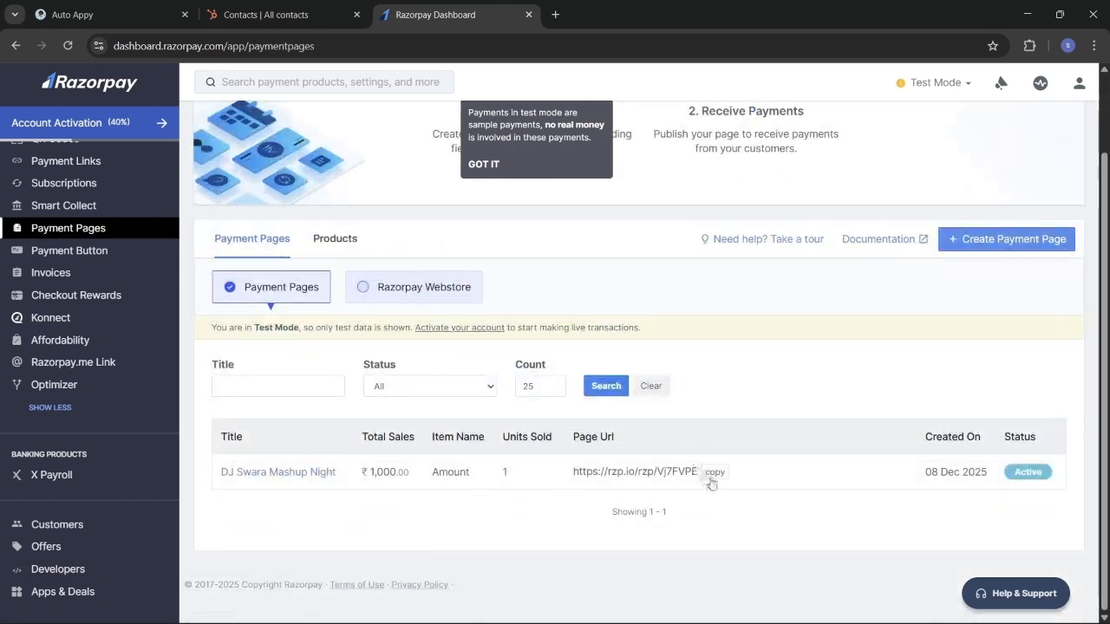
left_click(714, 475)
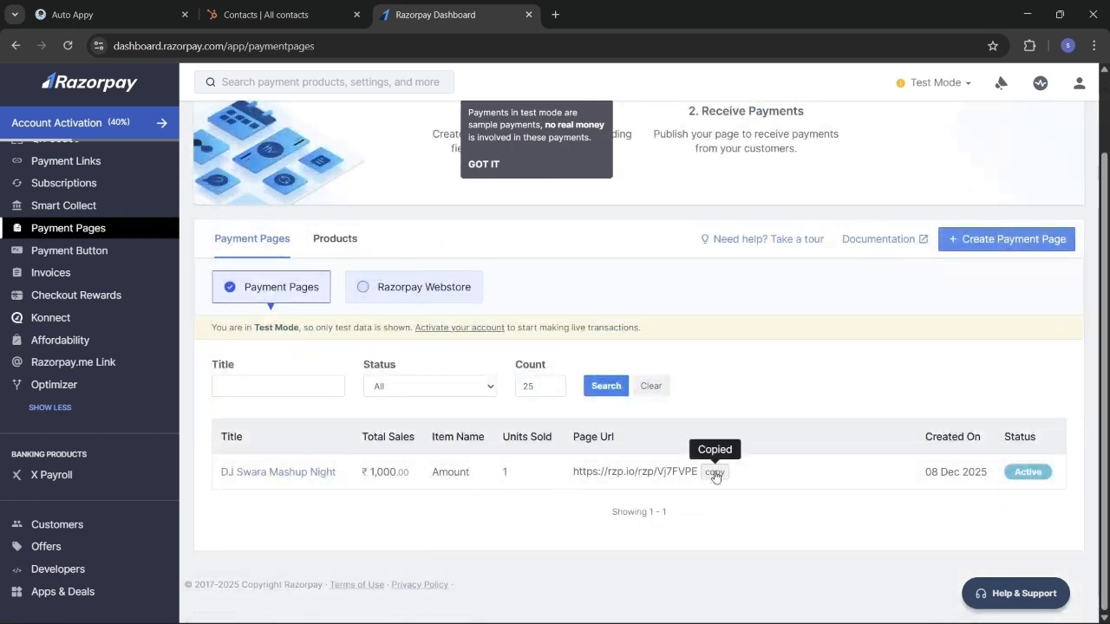
- Start capturing sample data for the Razorpay trigger in Auto Appy and open the copied payment page in a new browser tab
left_click(107, 9)
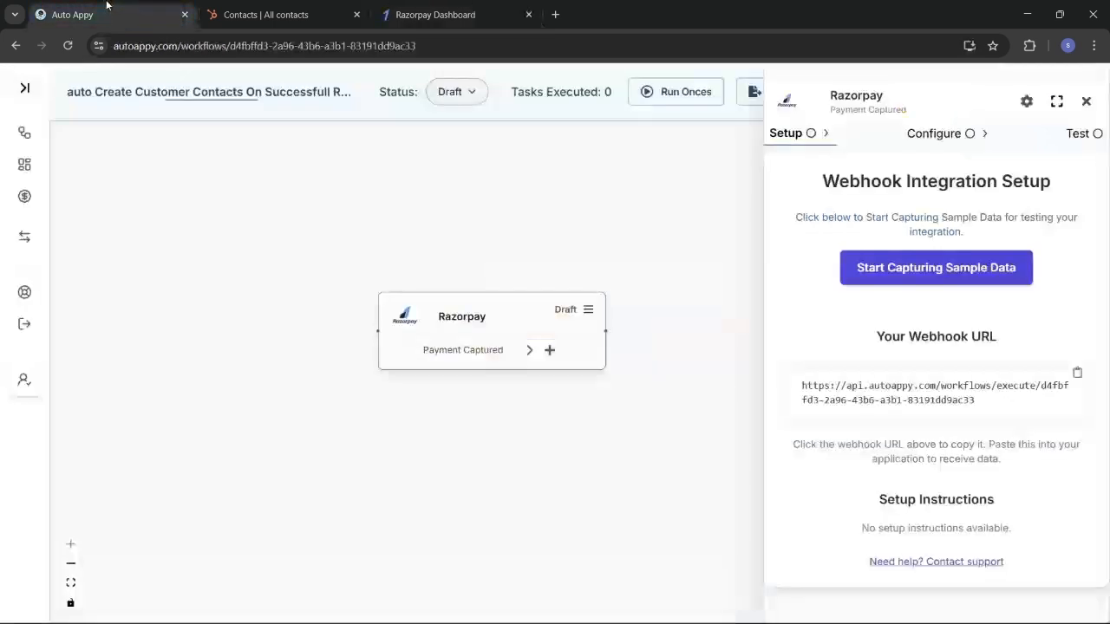
left_click(902, 269)
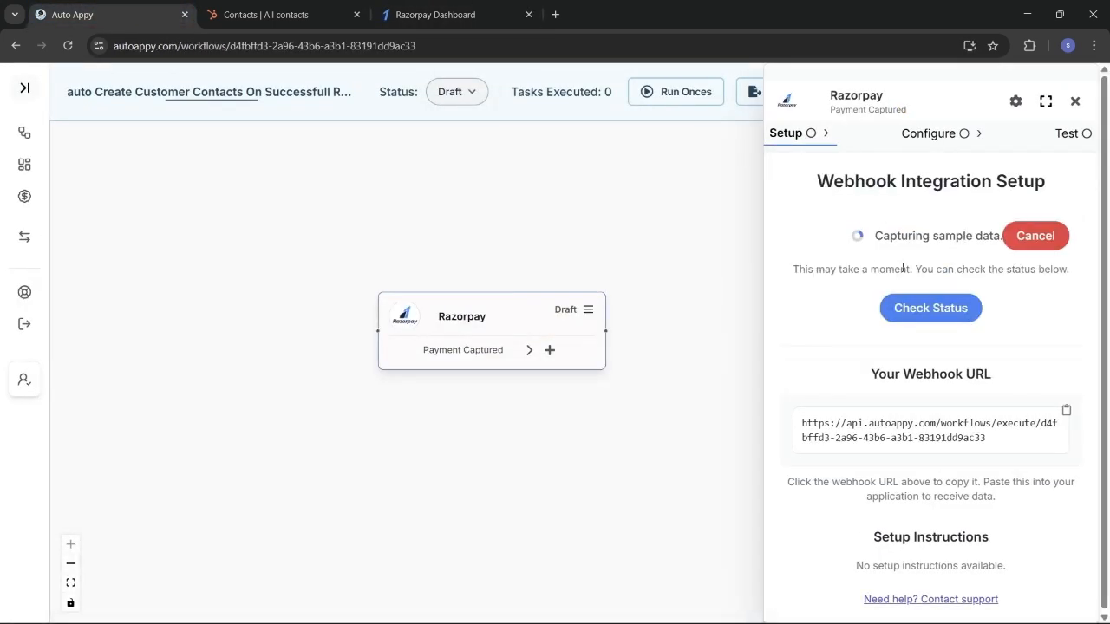
left_click(556, 15)
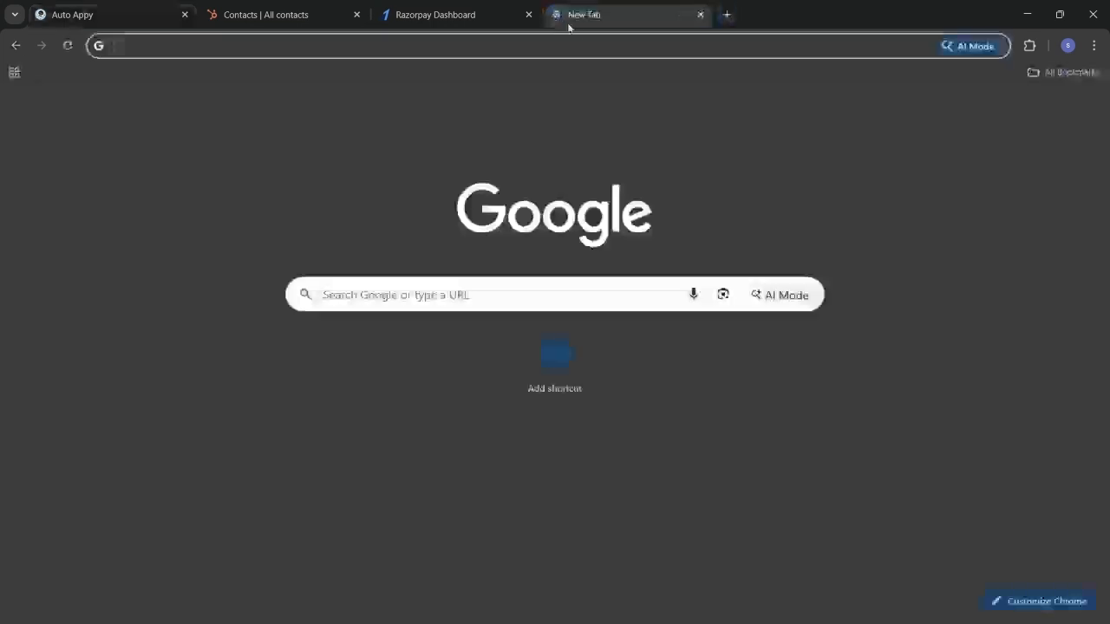
left_click(614, 46)
key("ctrl+v")
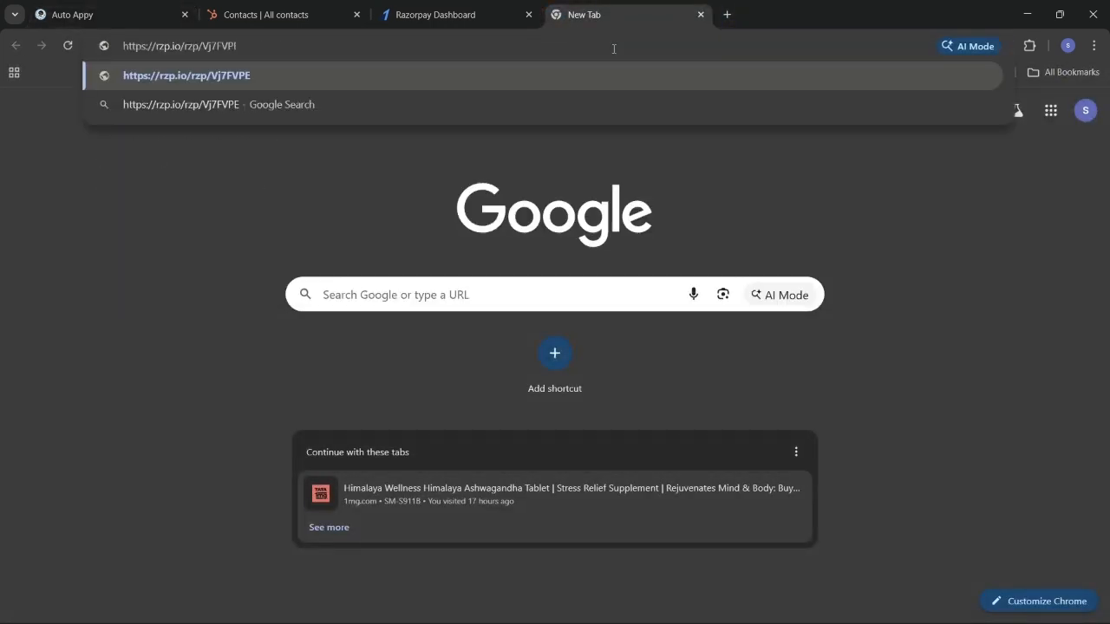
key("Return")
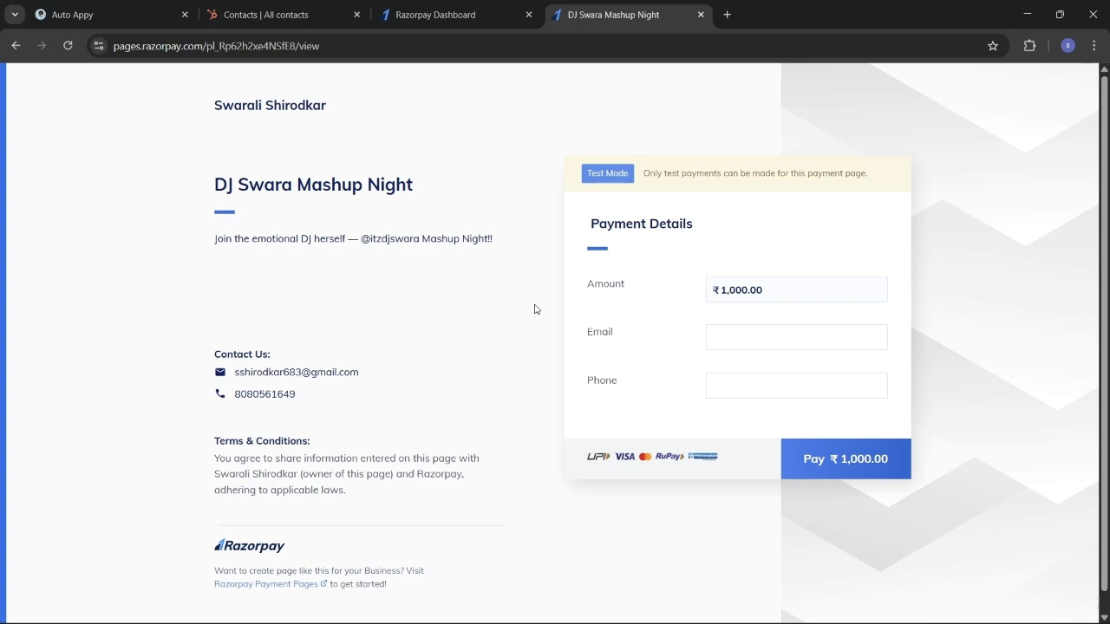
- Fill in the payer's email and phone number on the payment page and proceed to pay ₹1,000.00
left_click(776, 331)
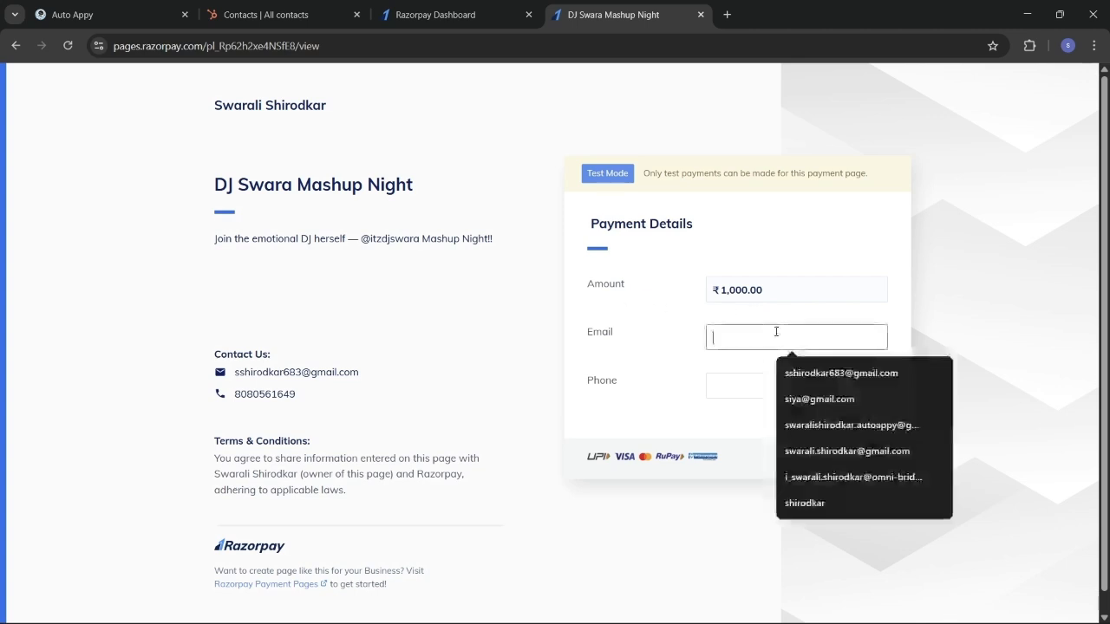
left_click(825, 373)
left_click(782, 384)
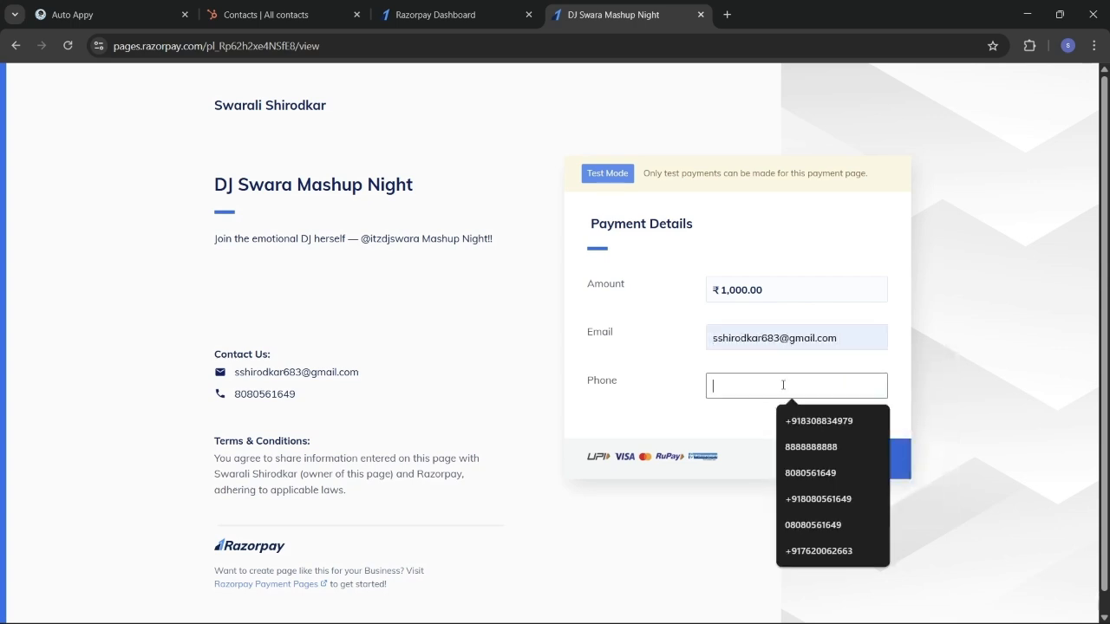
left_click(827, 422)
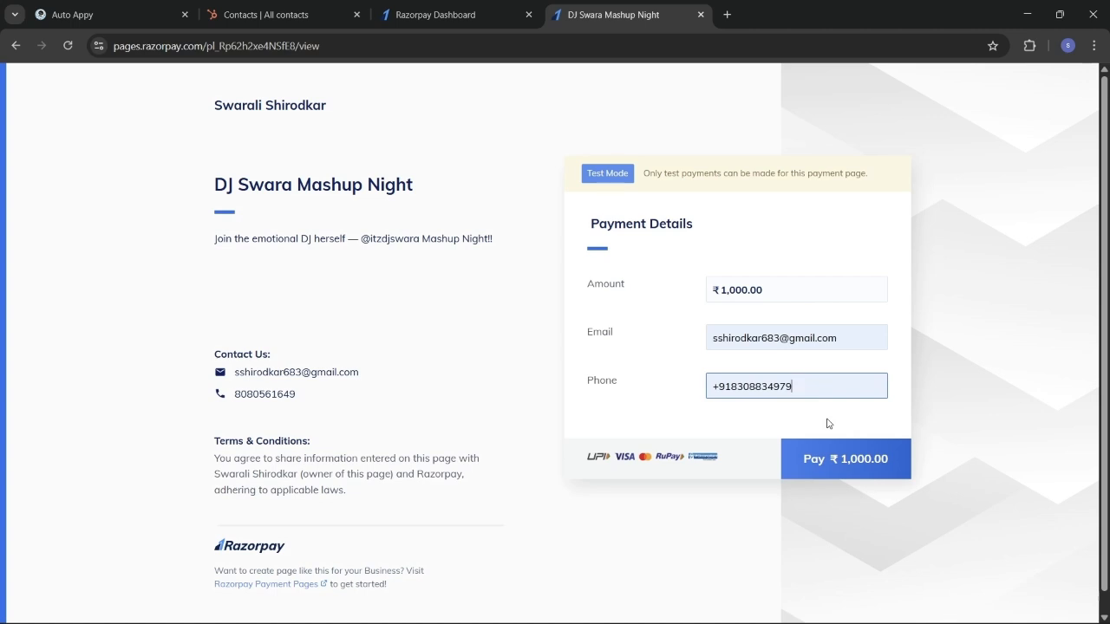
left_click(847, 462)
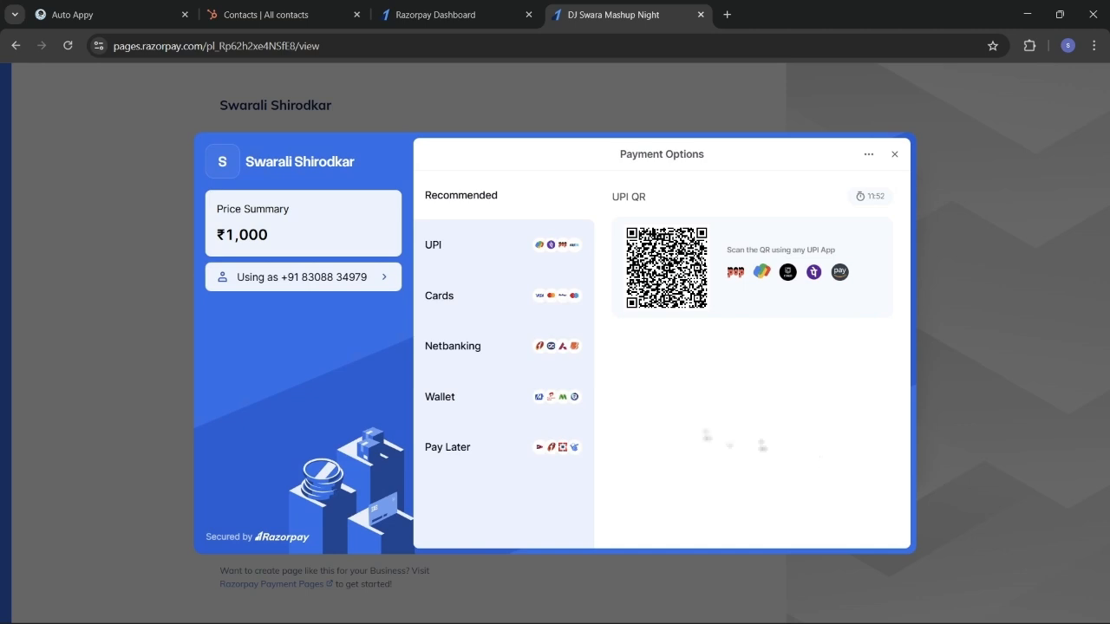
- Pay by UPI with the test UPI ID success@razorpay and complete the test payment
left_click(463, 255)
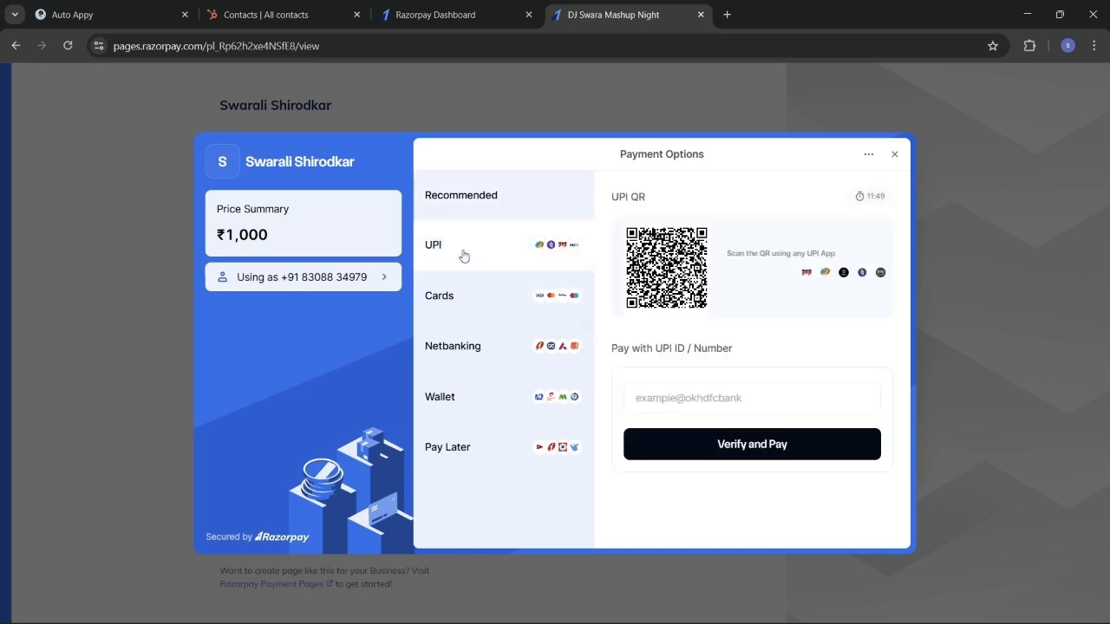
left_click(735, 398)
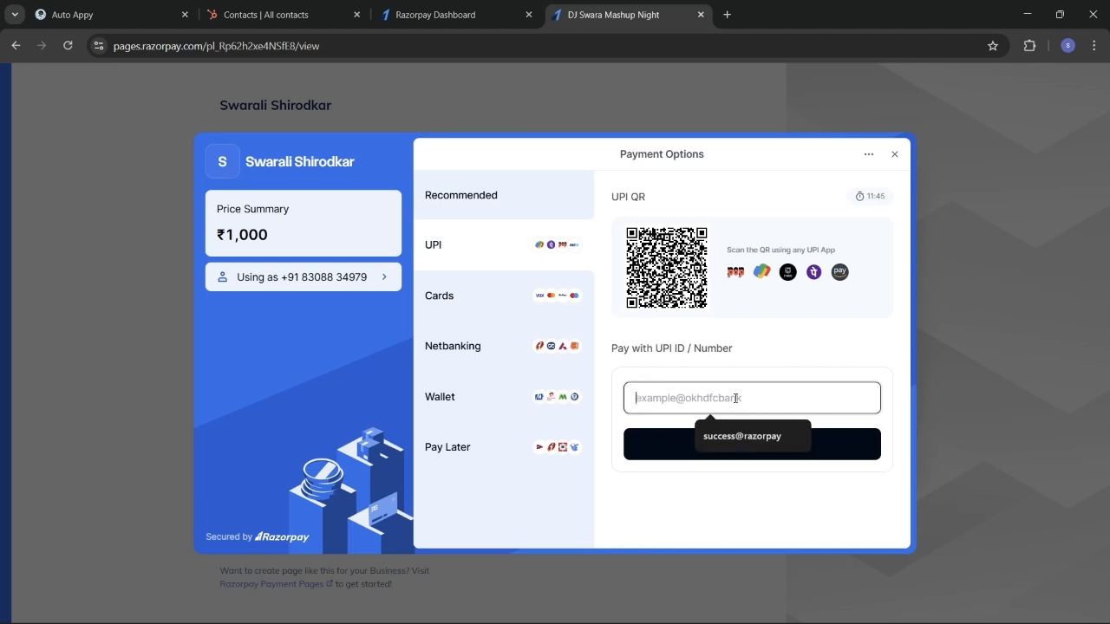
left_click(742, 442)
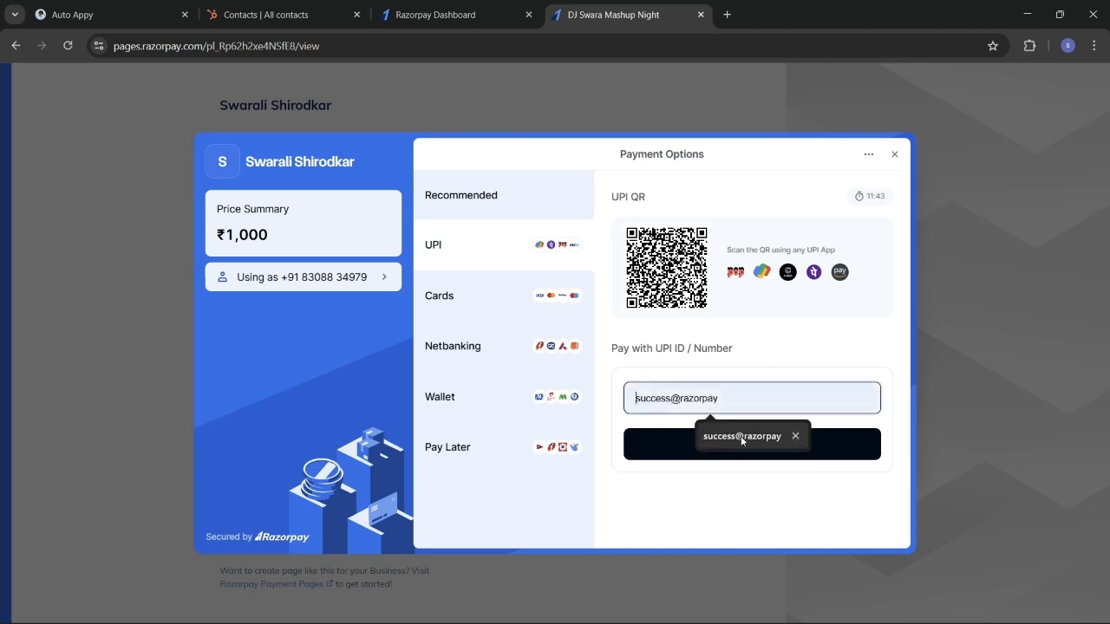
left_click(741, 436)
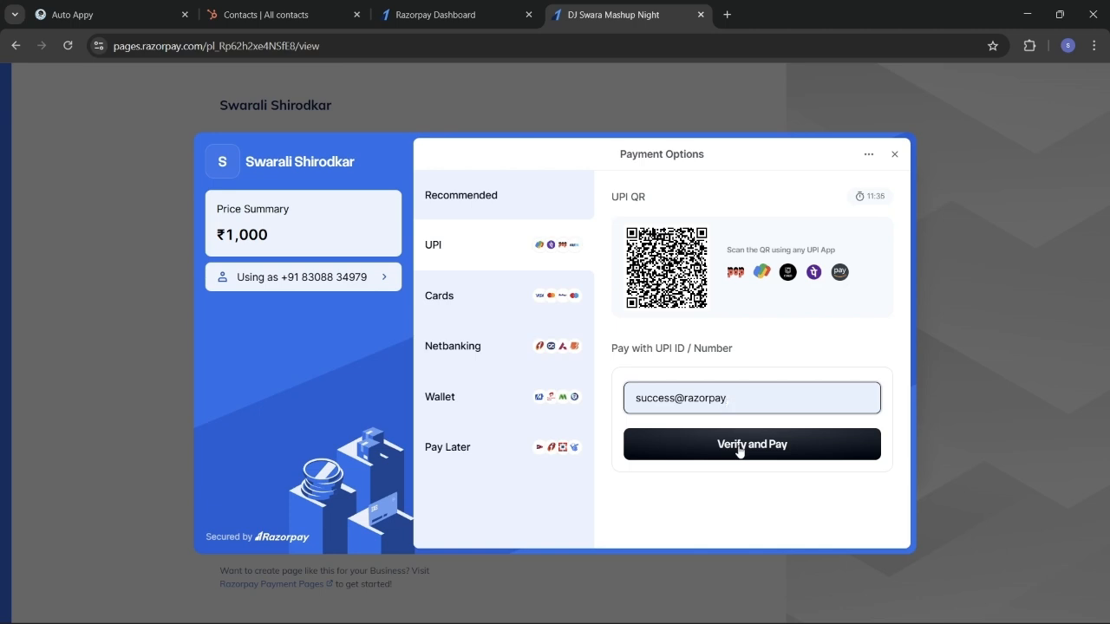
left_click(738, 448)
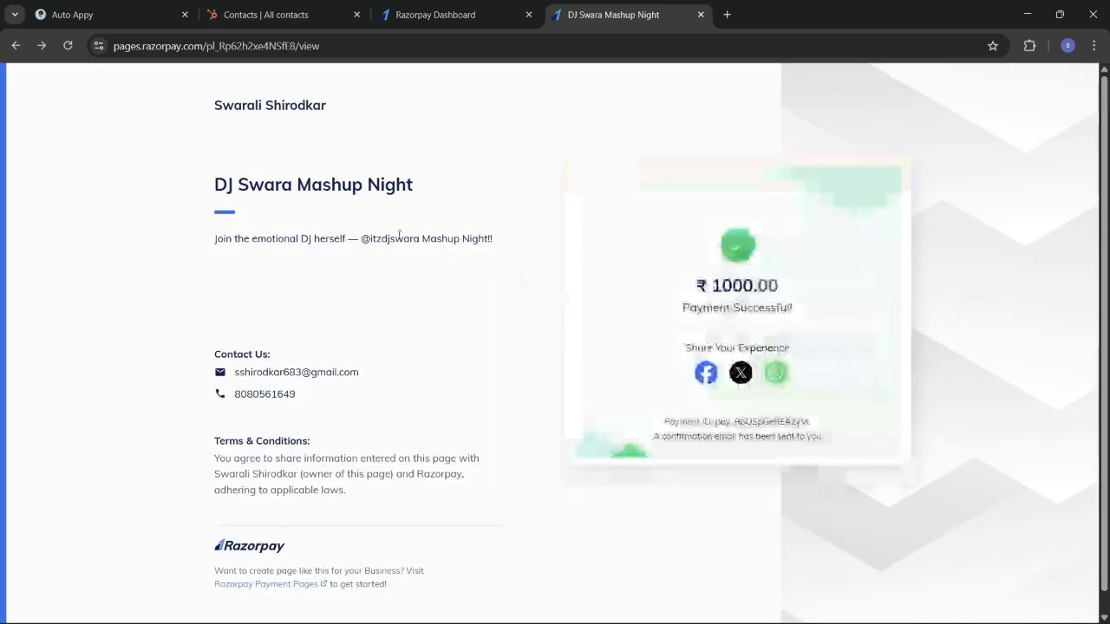
- Switch to Auto Appy, check the status of the sample data capture and review the captured payment data
left_click(109, 14)
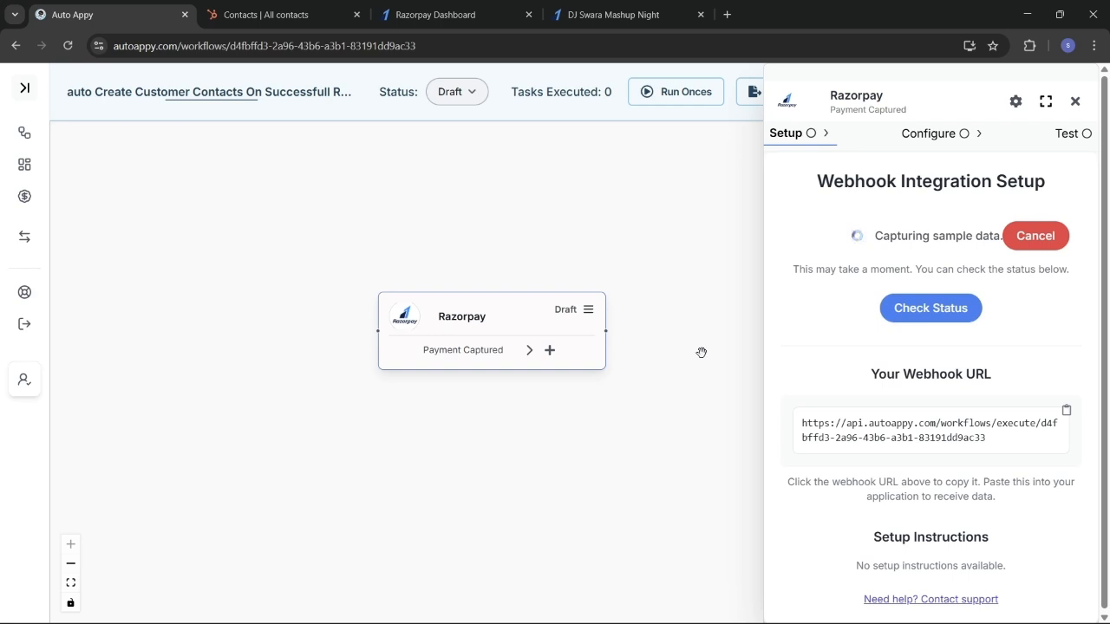
left_click(911, 307)
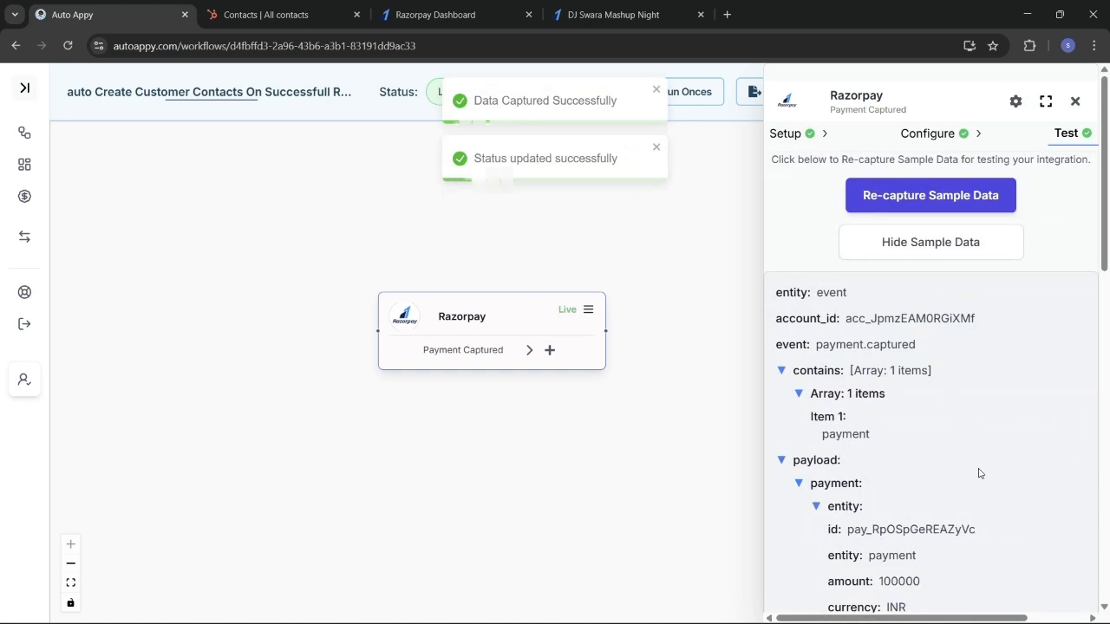
scroll(976, 464, "down", 5)
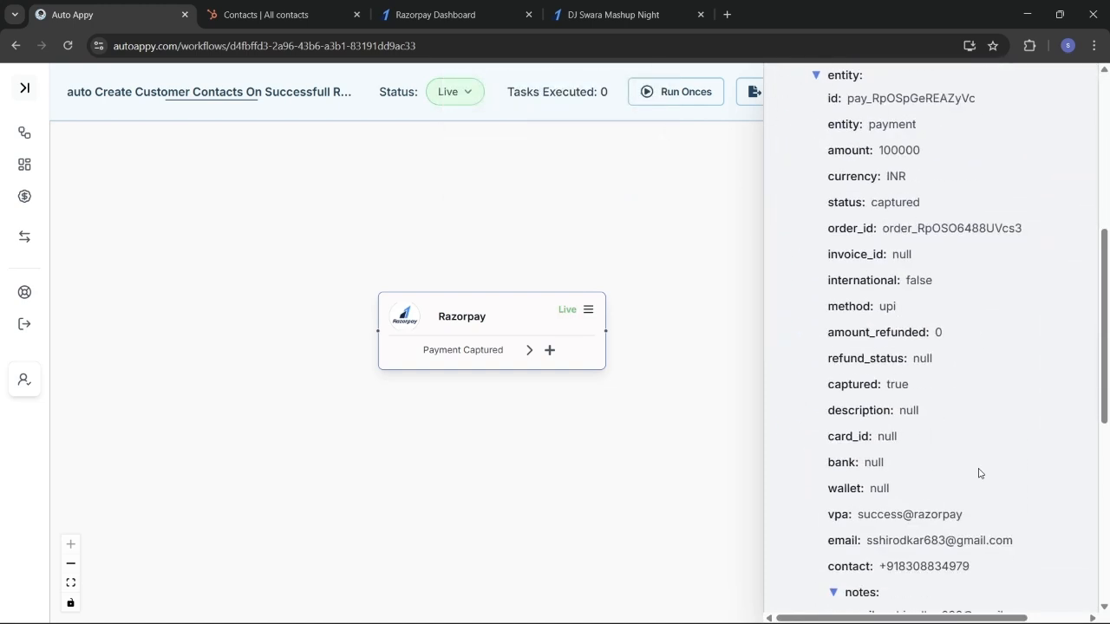
scroll(979, 473, "down", 3)
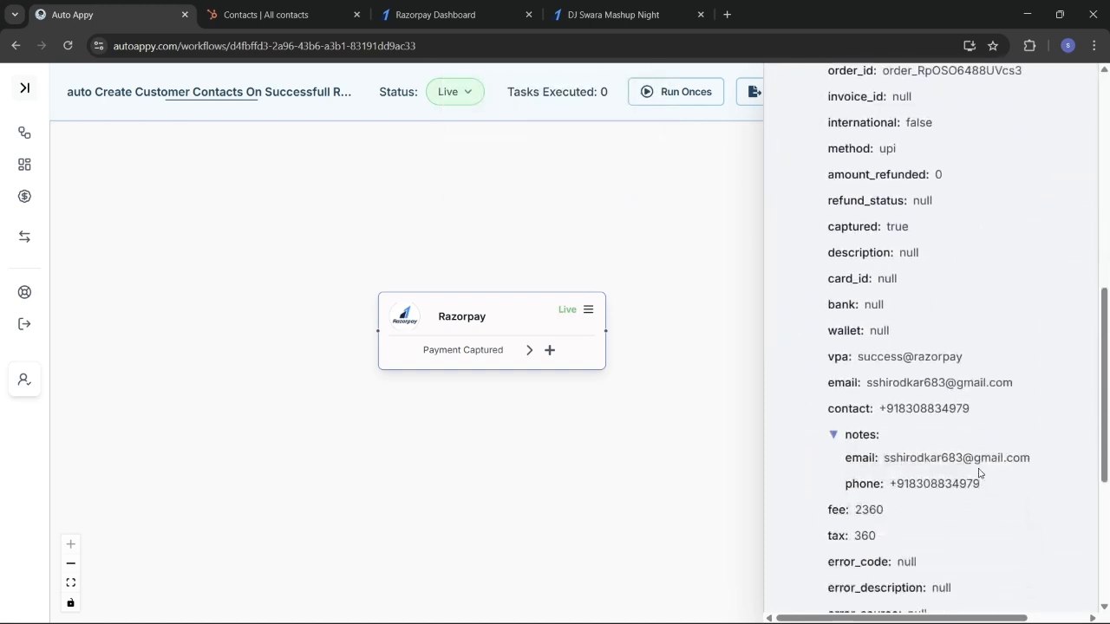
scroll(979, 472, "up", 6)
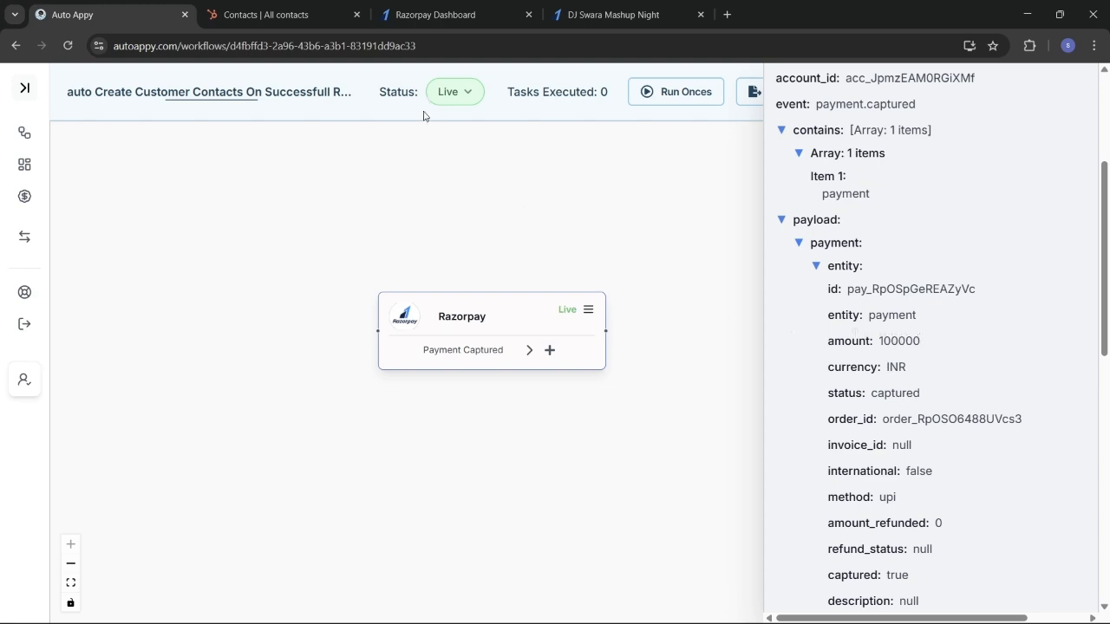
- Compare the captured payment data with the payment confirmation page and close the Razorpay trigger's settings in Auto Appy
left_click(598, 15)
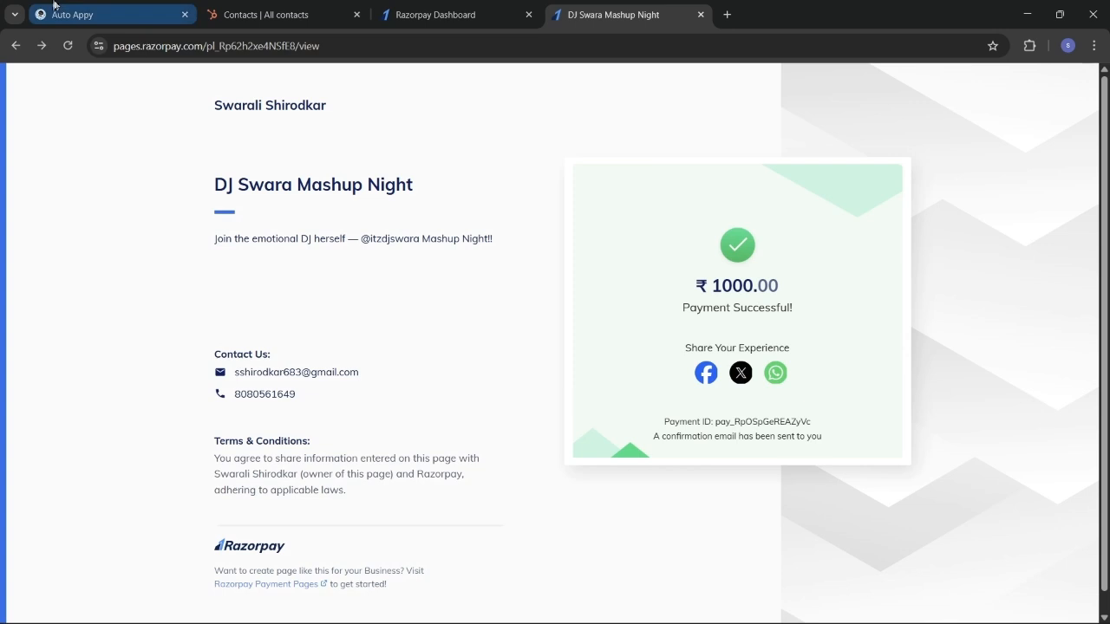
left_click(80, 12)
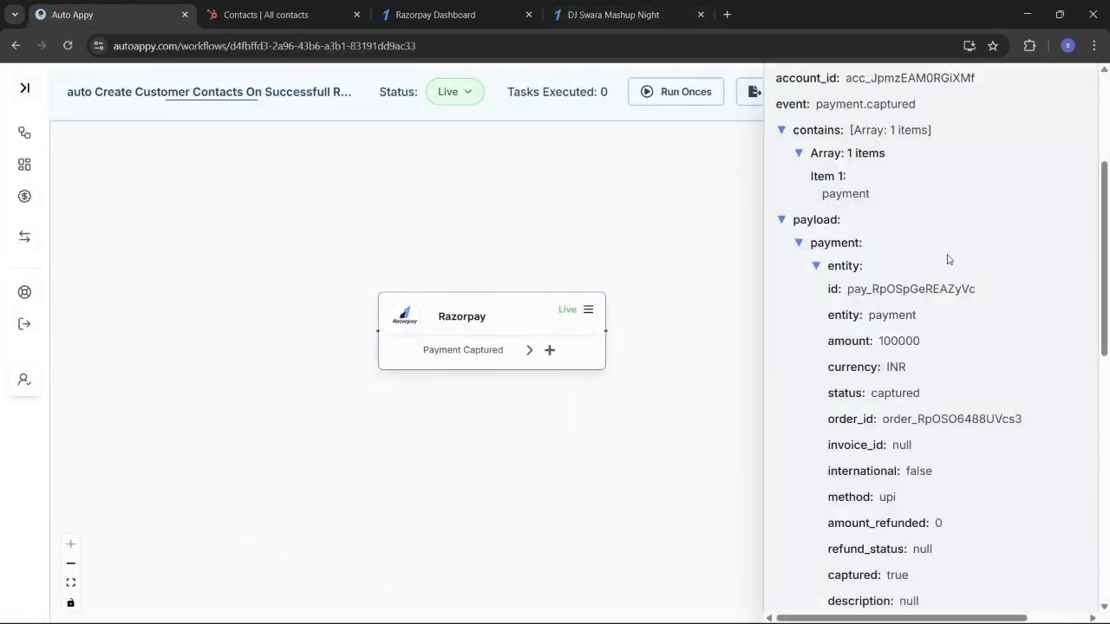
scroll(934, 247, "up", 3)
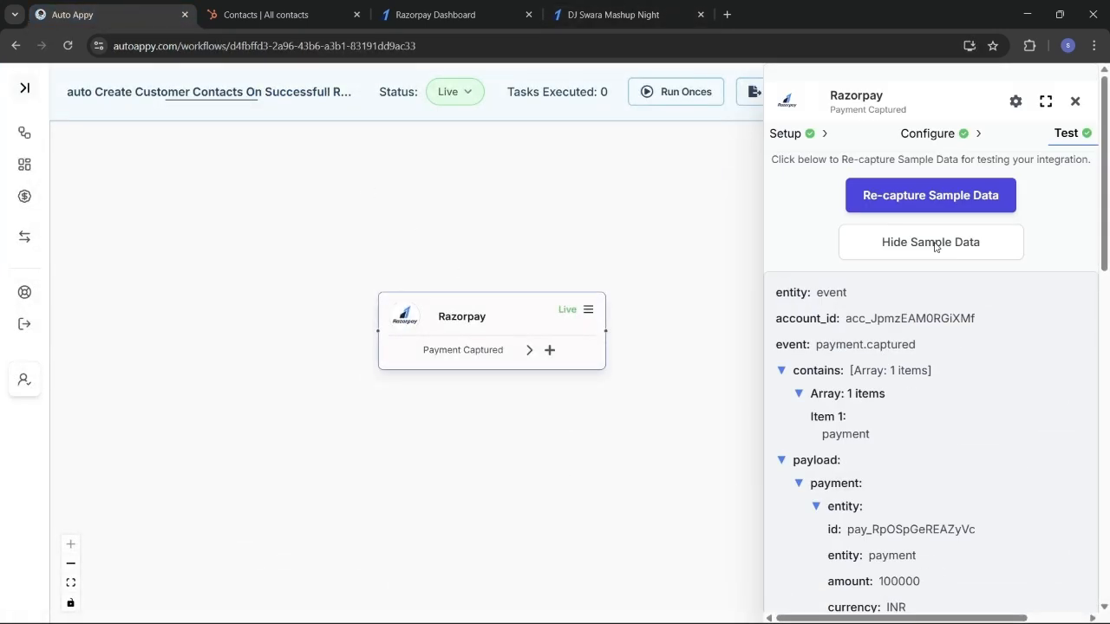
left_click(1075, 102)
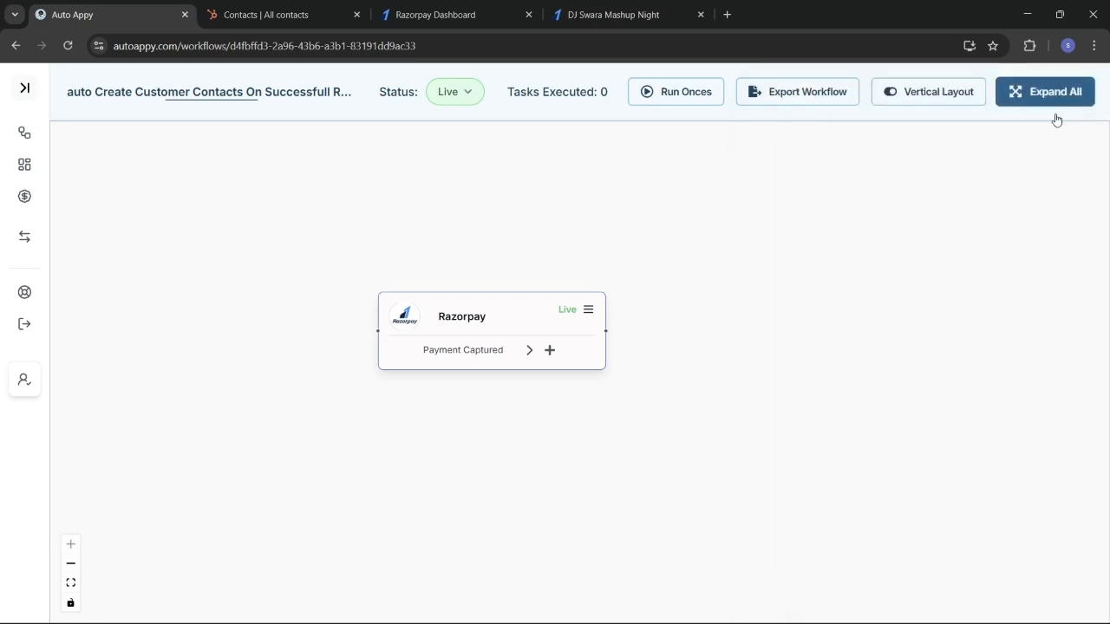
- Add a Number Formatter (Auto Appy) node with the Perform Math Operation action after the Razorpay trigger
left_click(549, 351)
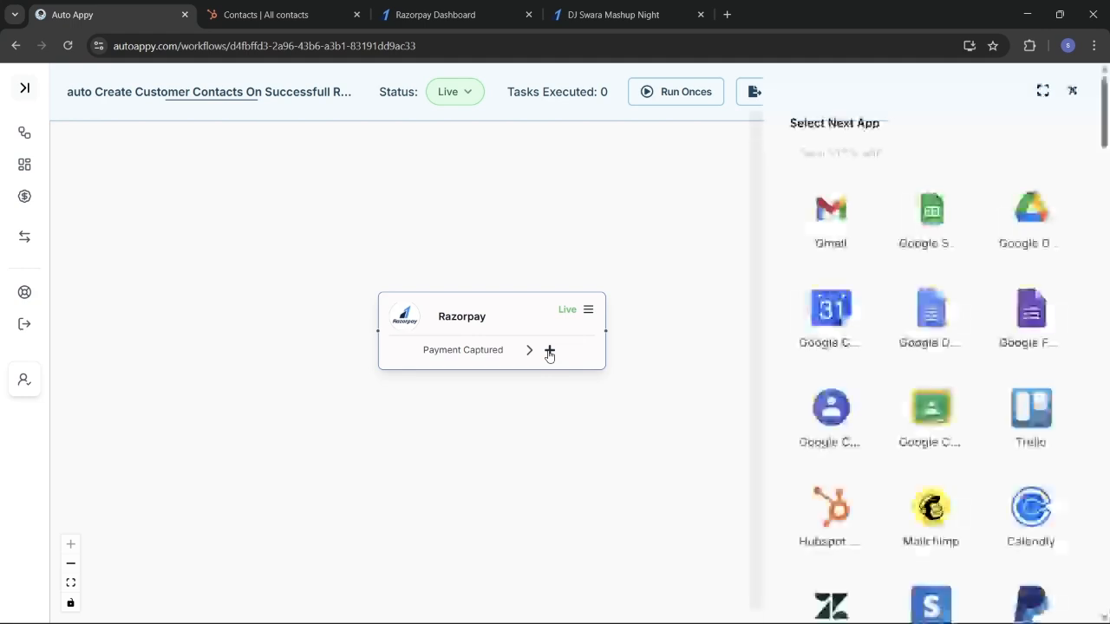
left_click(920, 157)
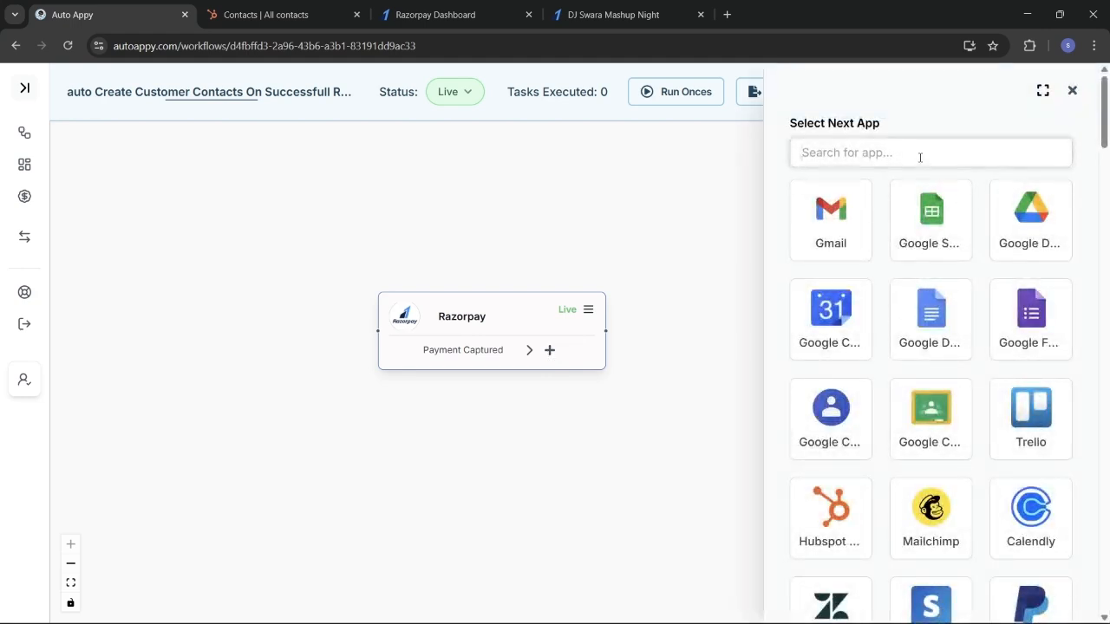
type("nu")
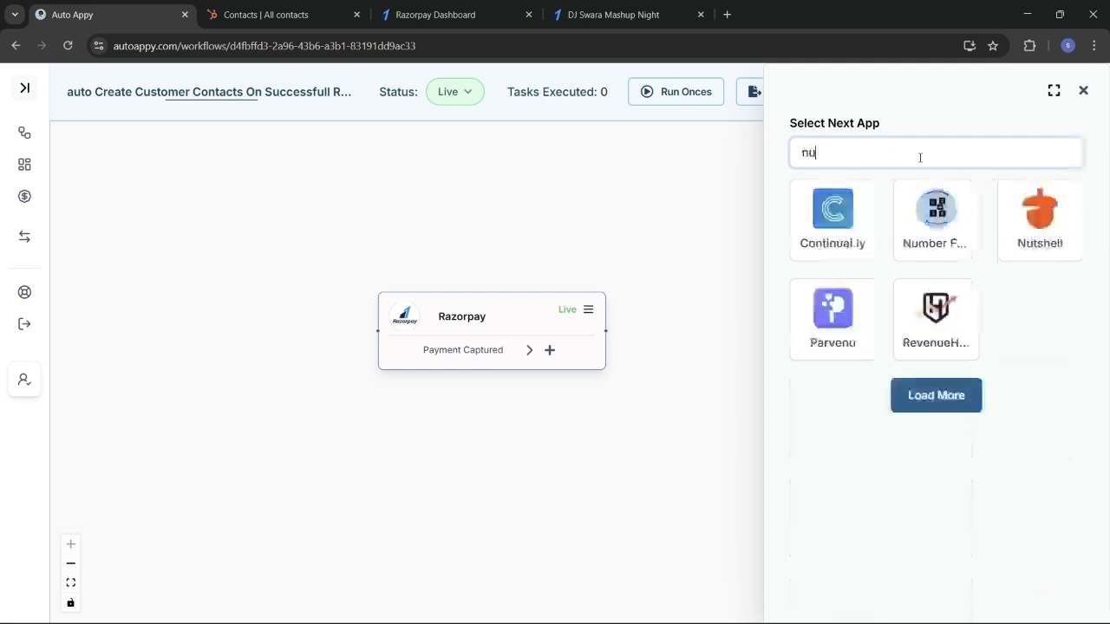
type("mber")
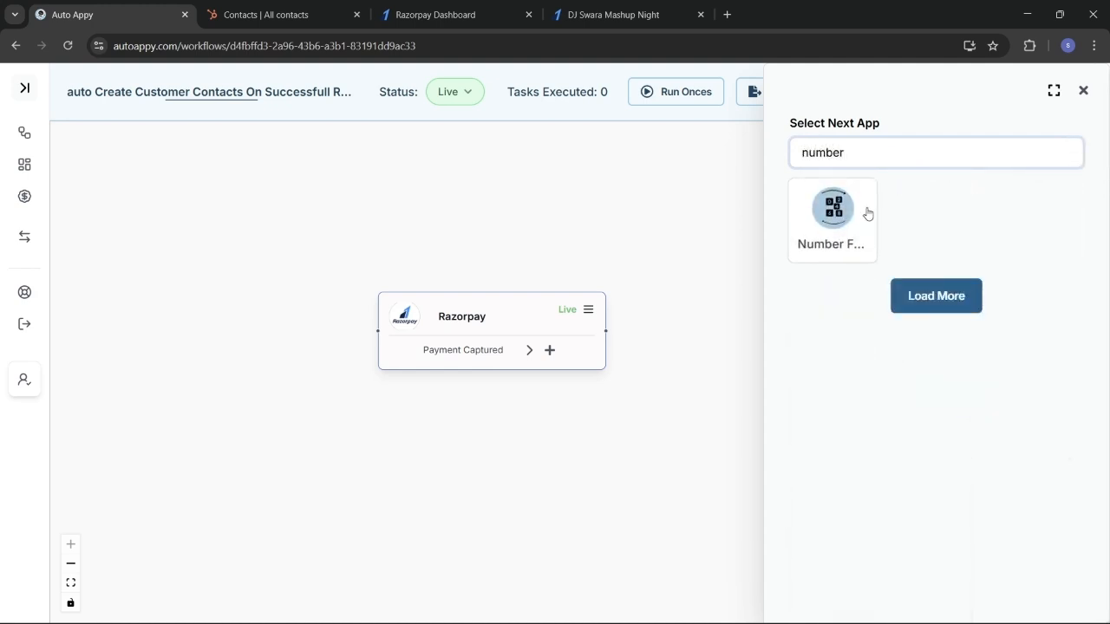
left_click(825, 225)
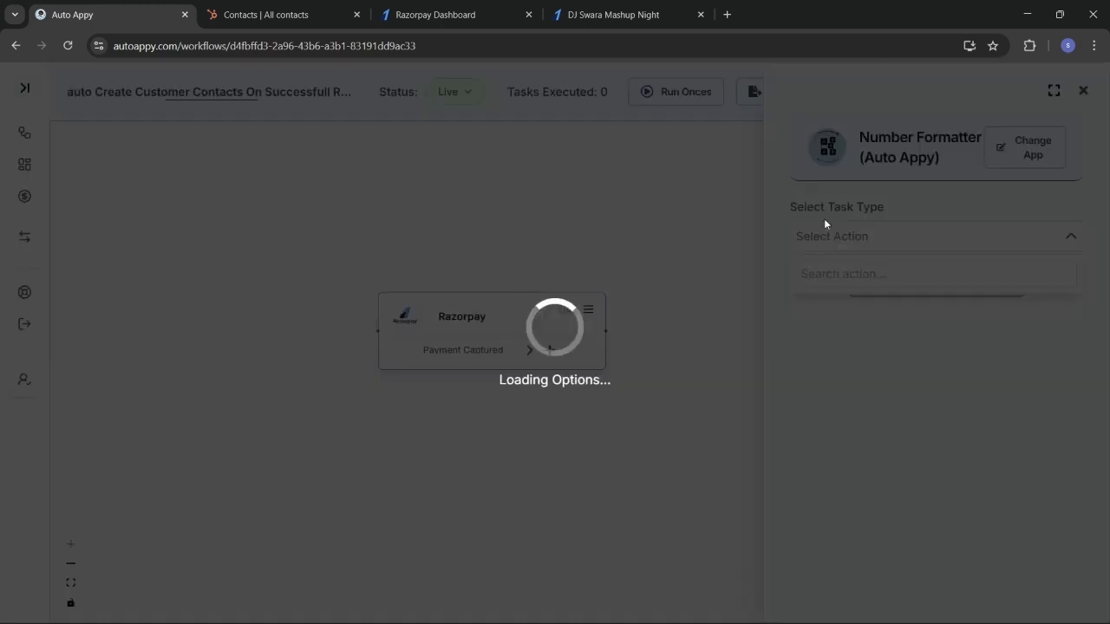
left_click(824, 230)
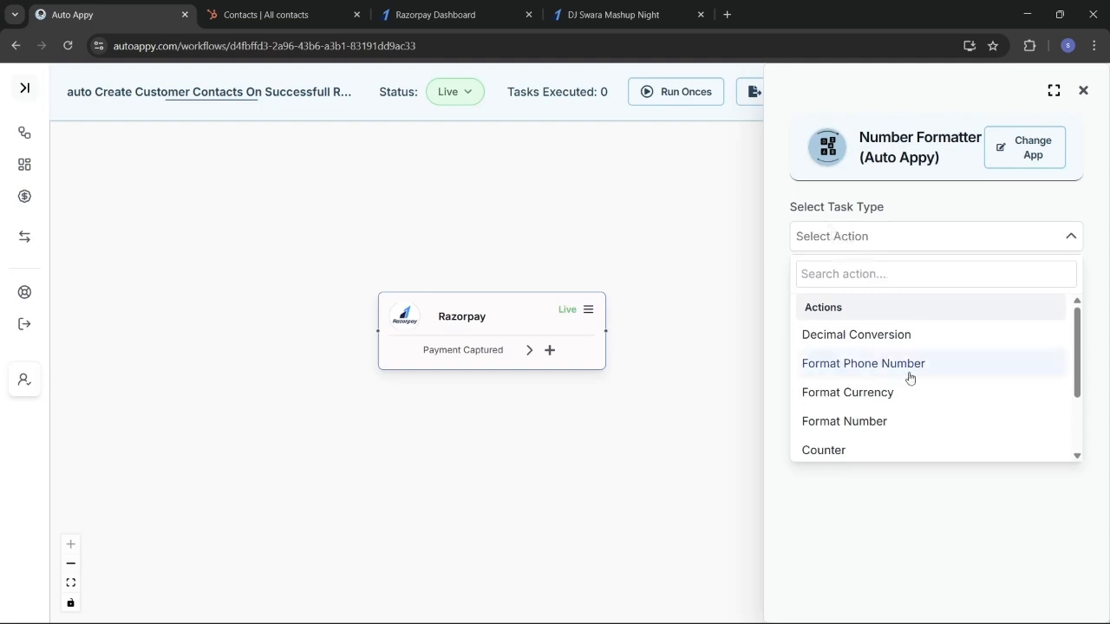
scroll(909, 377, "down", 2)
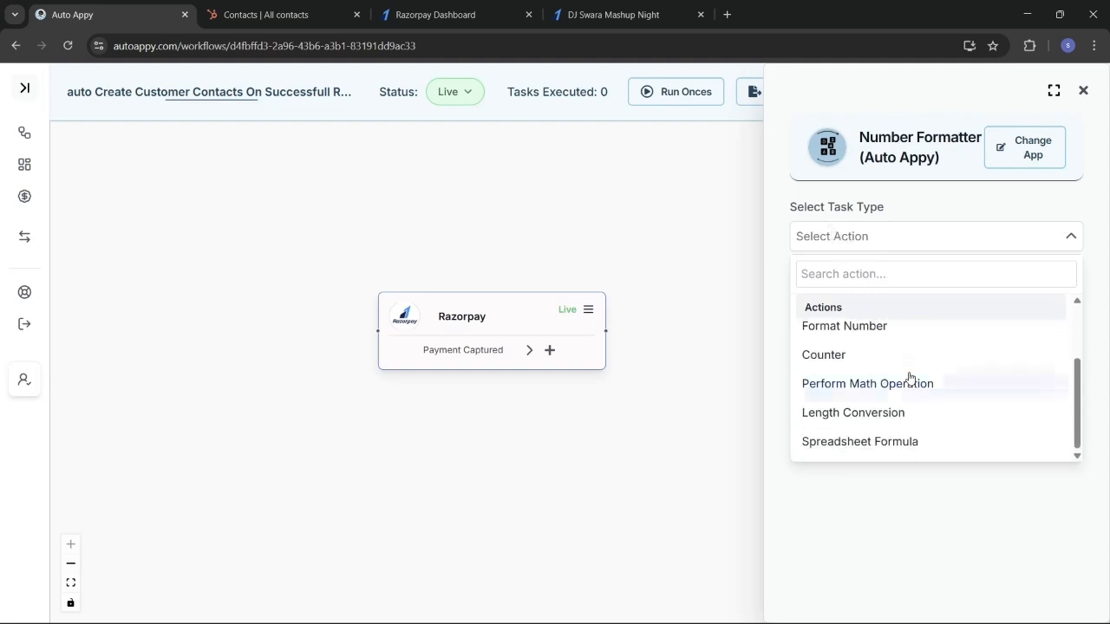
left_click(924, 383)
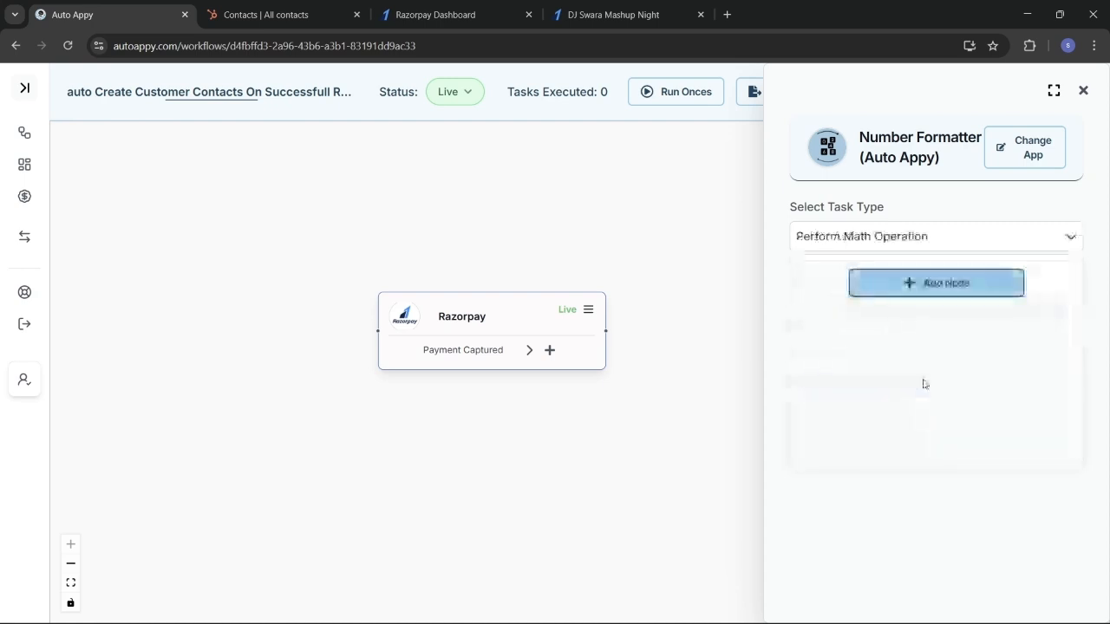
left_click(908, 286)
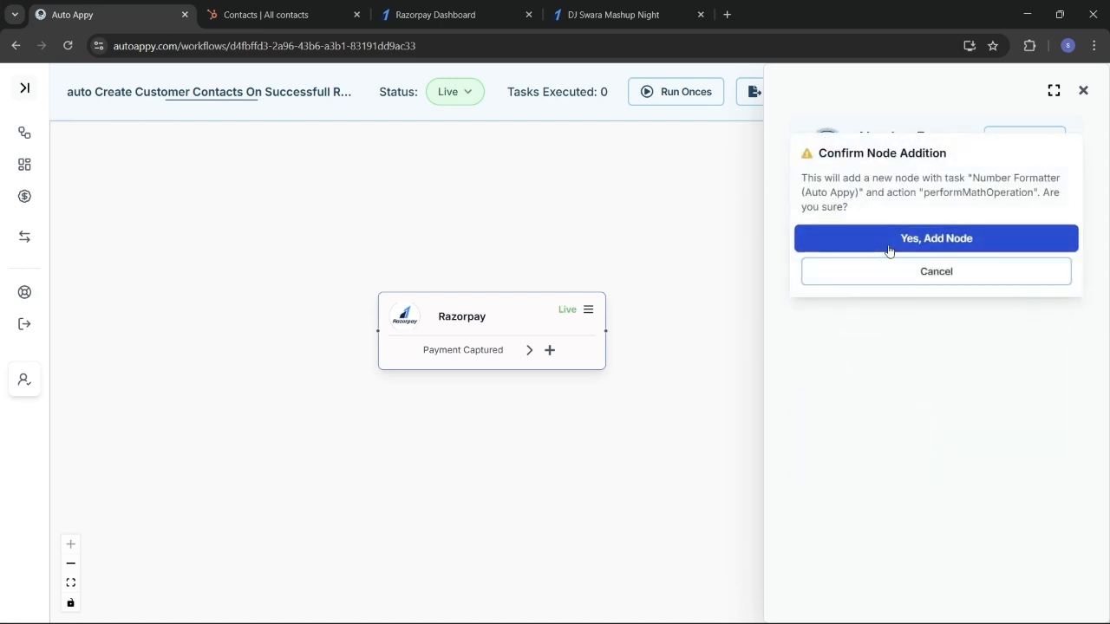
left_click(890, 250)
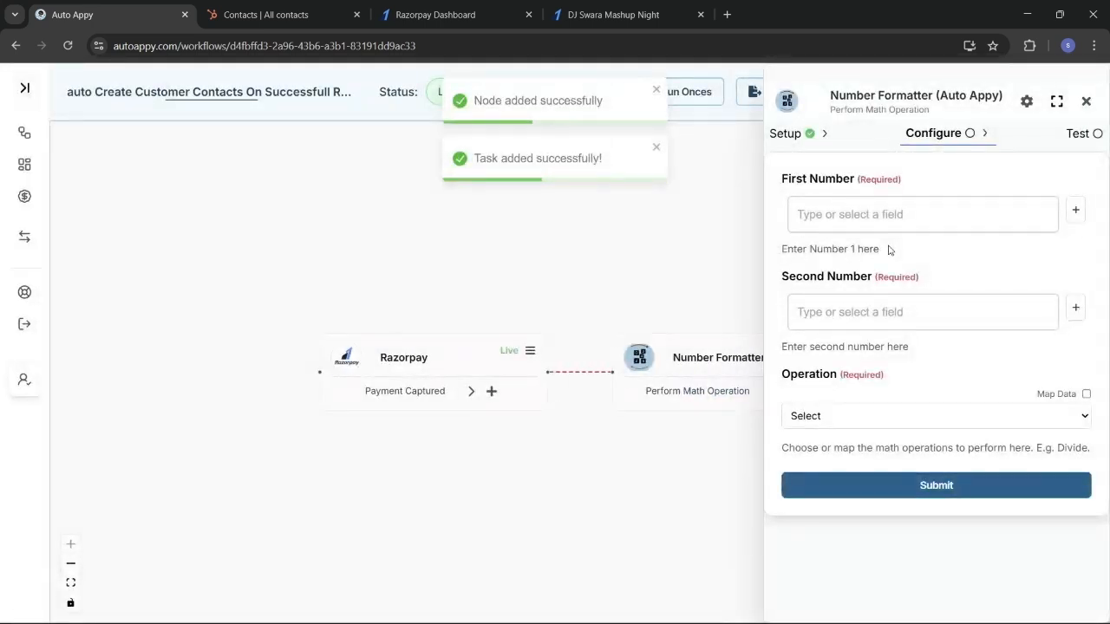
- Map the math operation's First Number to the Razorpay field Payload.payment.entity.amount
left_click(897, 210)
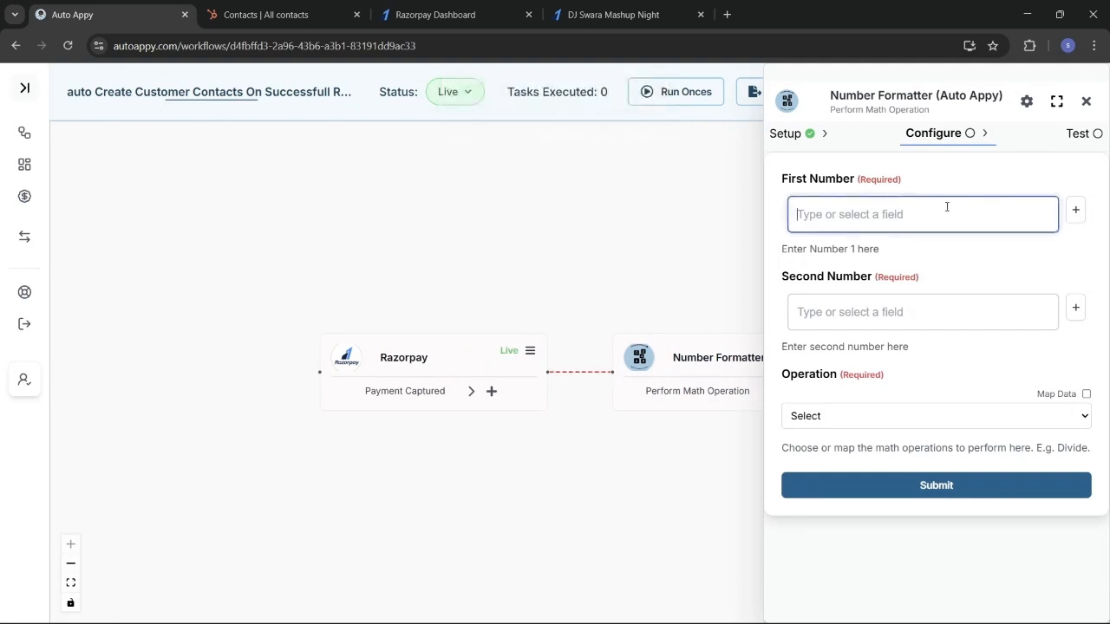
left_click(1075, 211)
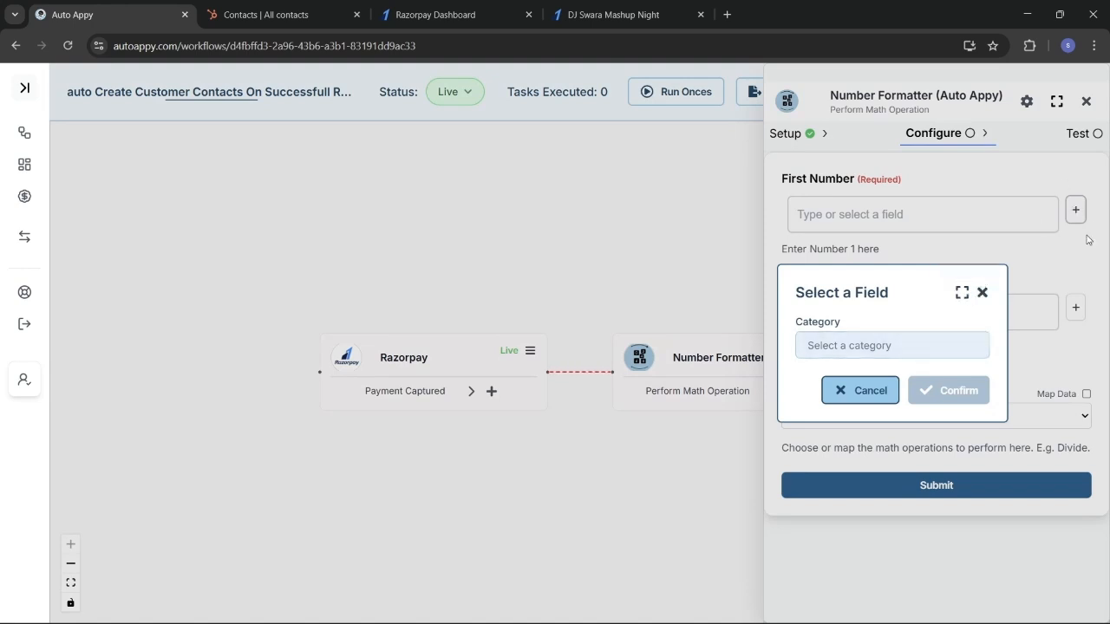
left_click(904, 362)
left_click(900, 376)
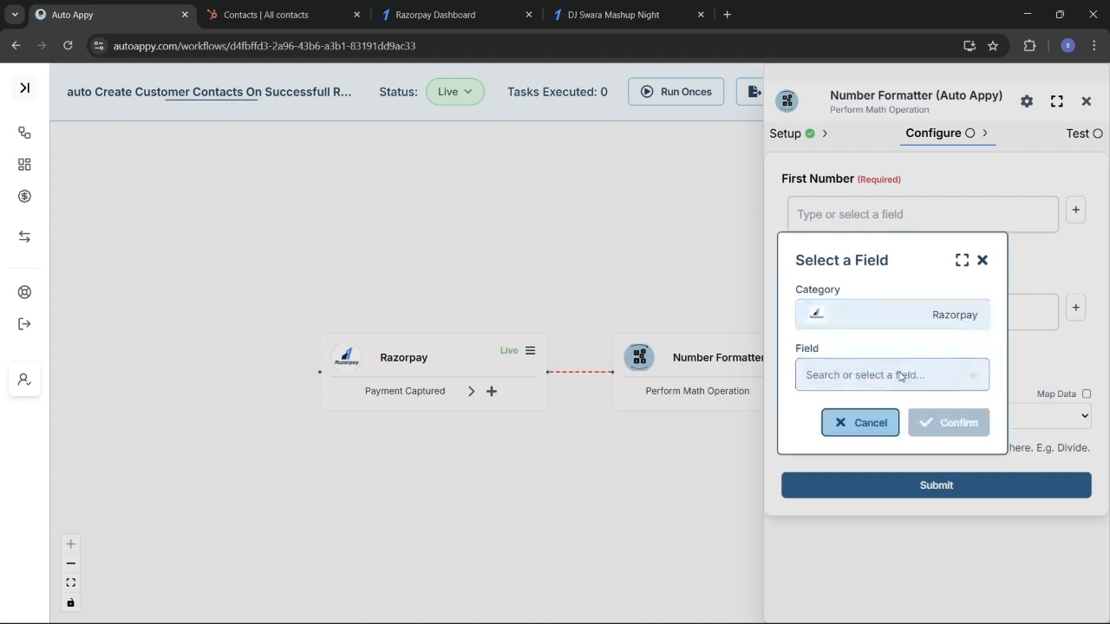
left_click(884, 375)
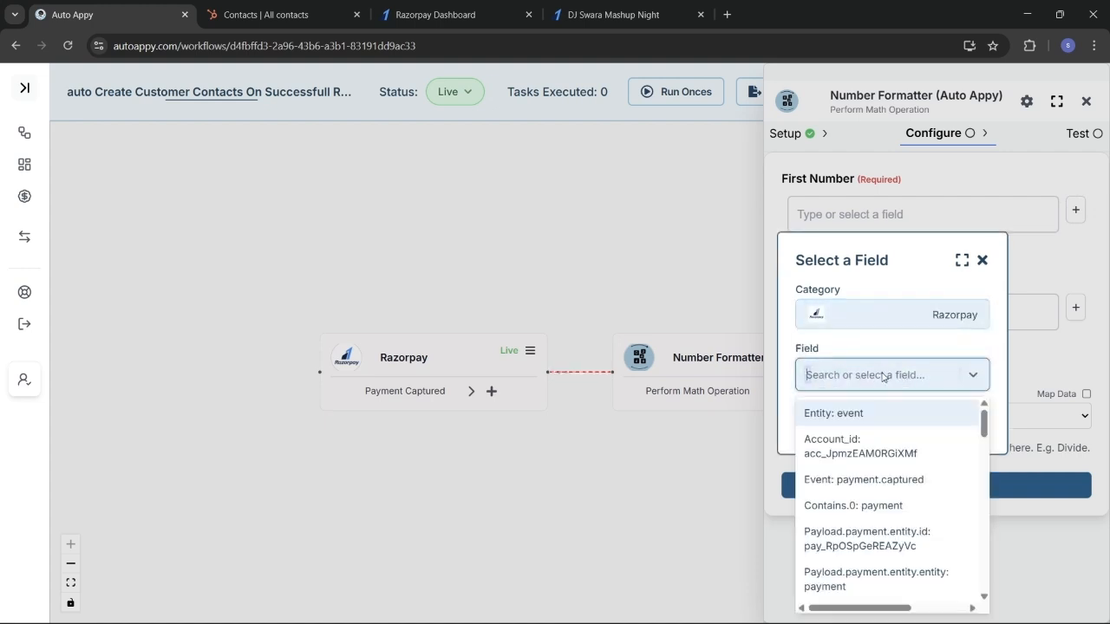
type("1000")
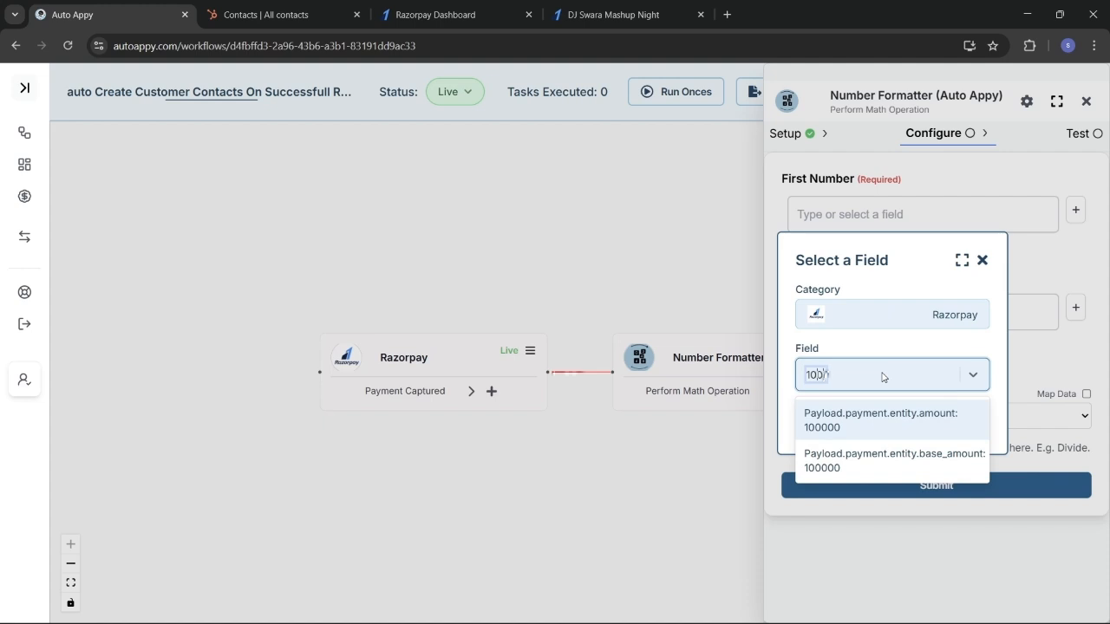
left_click(857, 421)
left_click(921, 424)
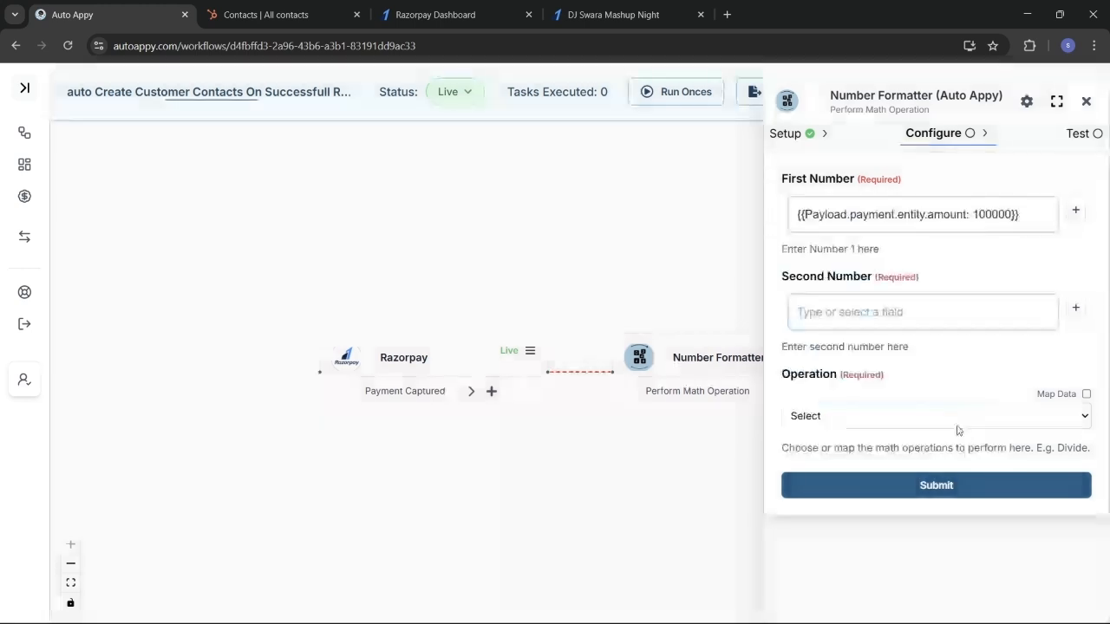
- Set the Second Number to 100 and the operation to Division, and submit the Number Formatter configuration
left_click(887, 323)
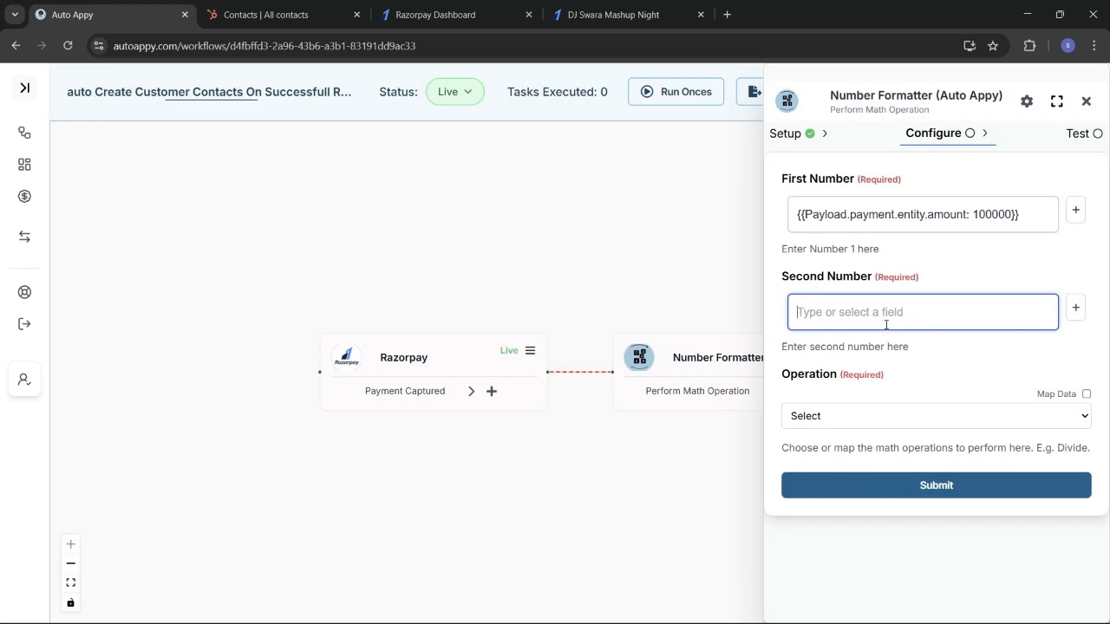
type("100")
left_click(900, 424)
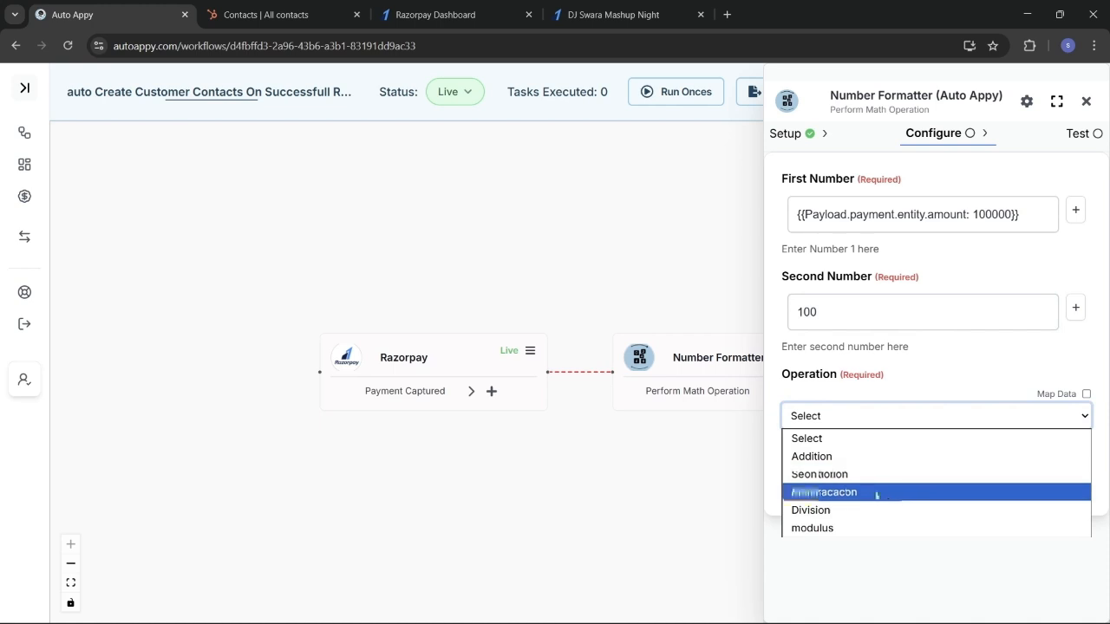
left_click(882, 509)
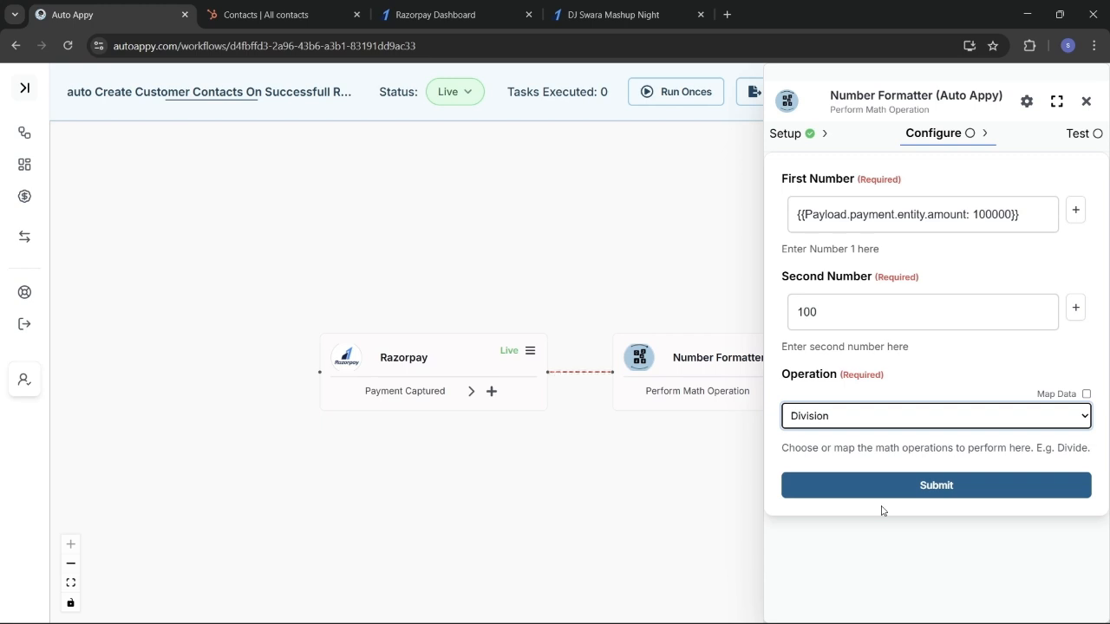
left_click(922, 486)
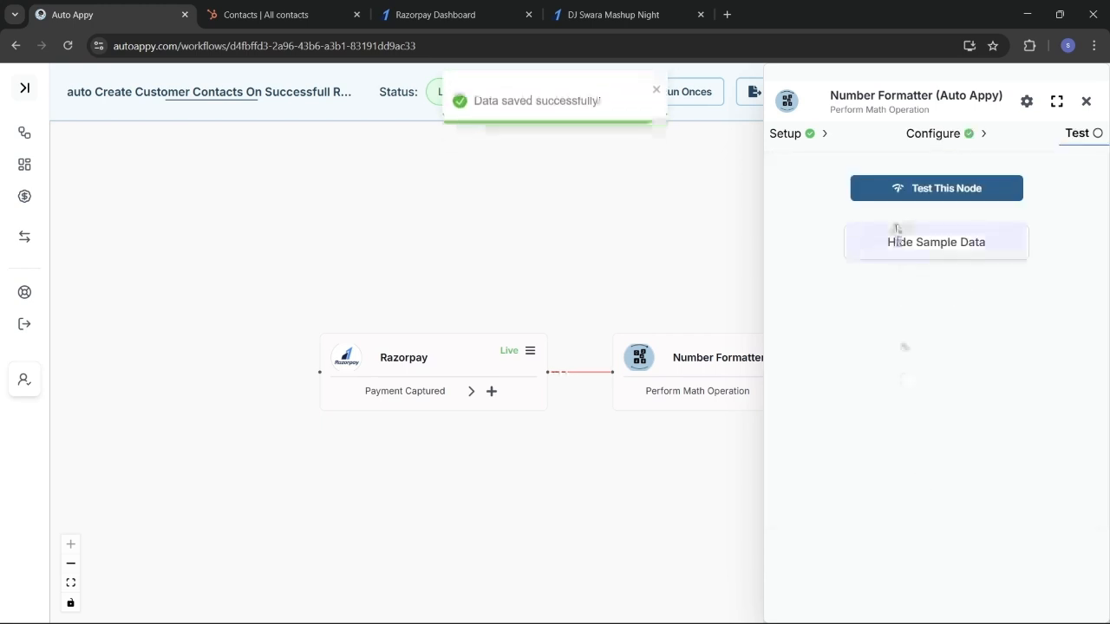
- Test the Number Formatter node, review its sample data and close the node's settings
left_click(893, 198)
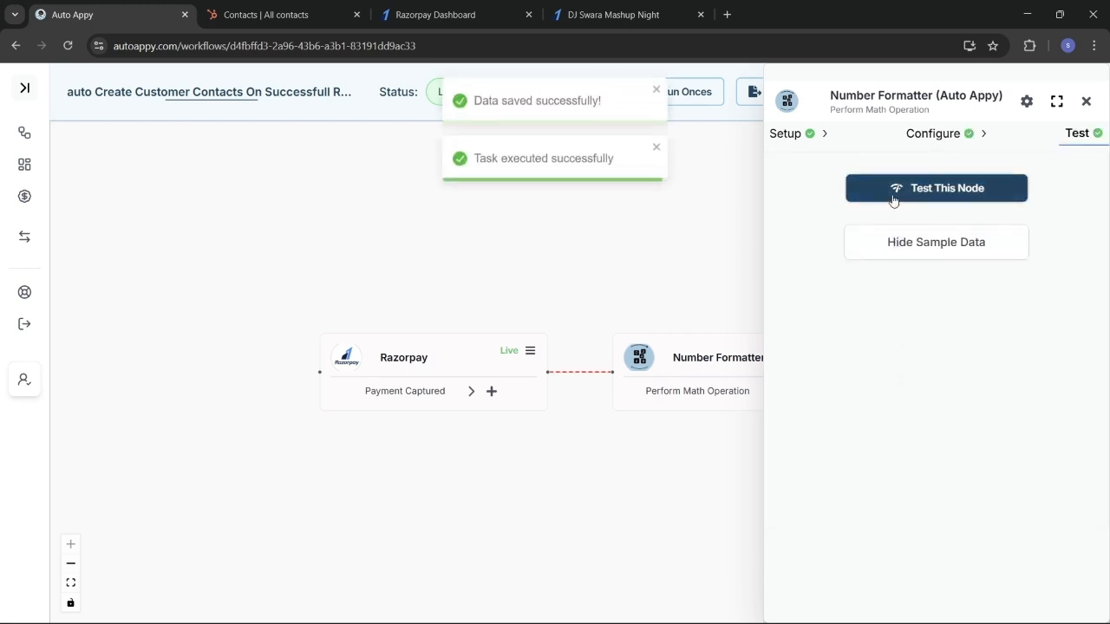
left_click(894, 251)
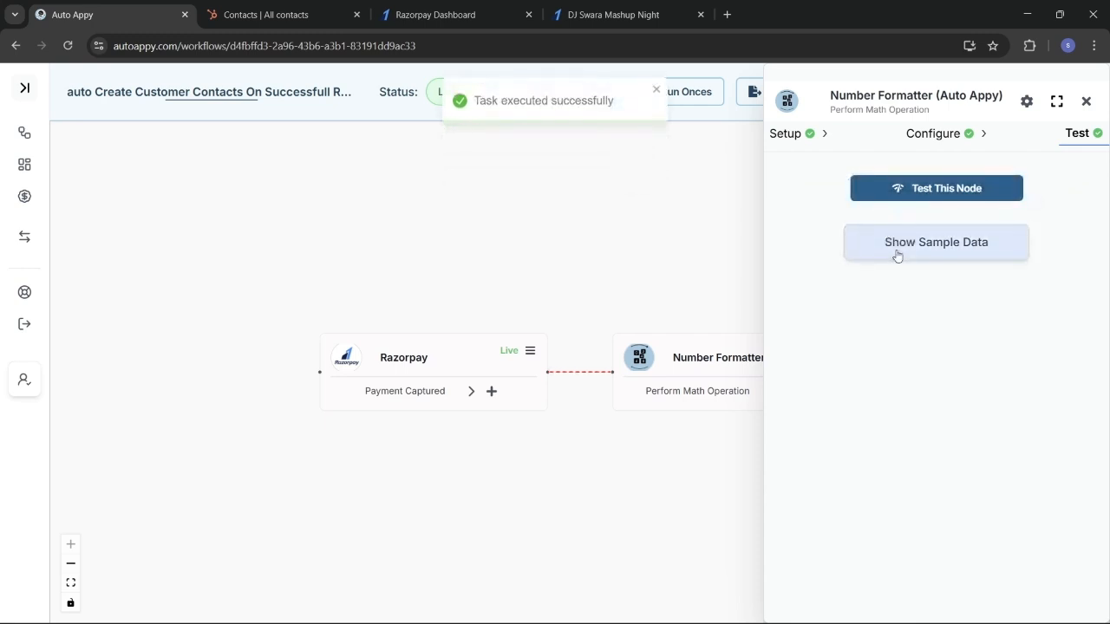
left_click(897, 253)
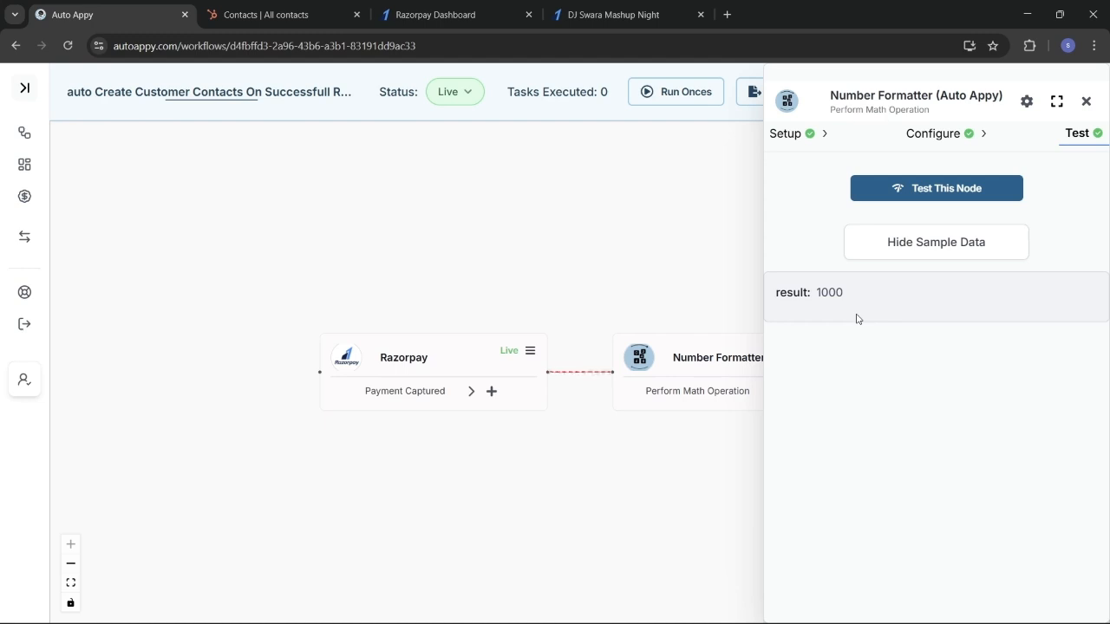
left_click(1086, 102)
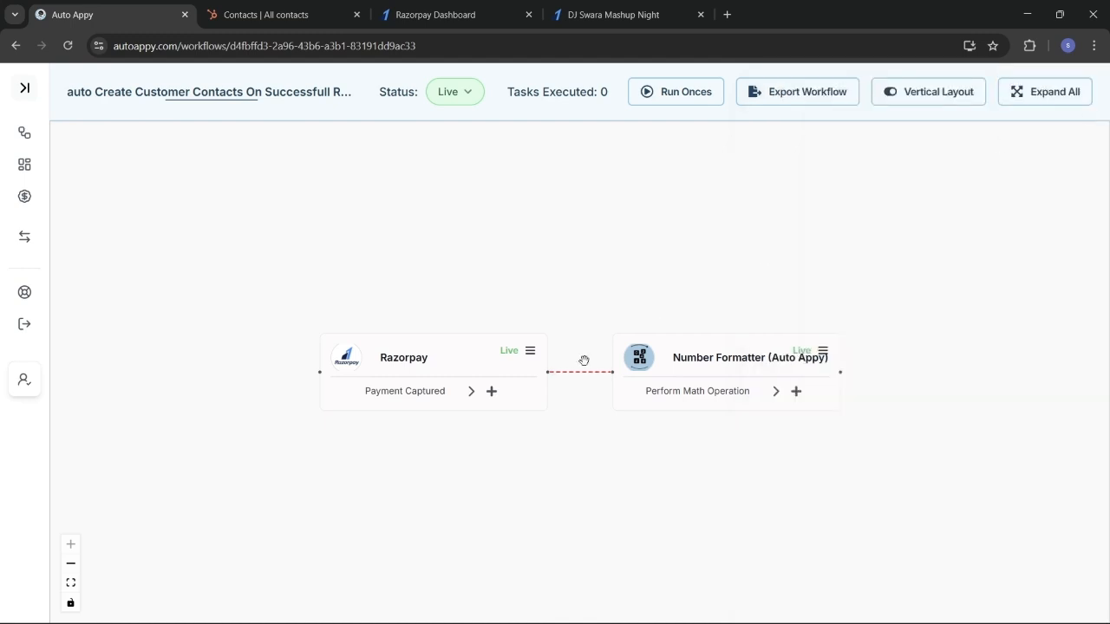
- Move the Razorpay and Number Formatter nodes further left on the workflow canvas
left_click_drag(433, 360, 354, 358)
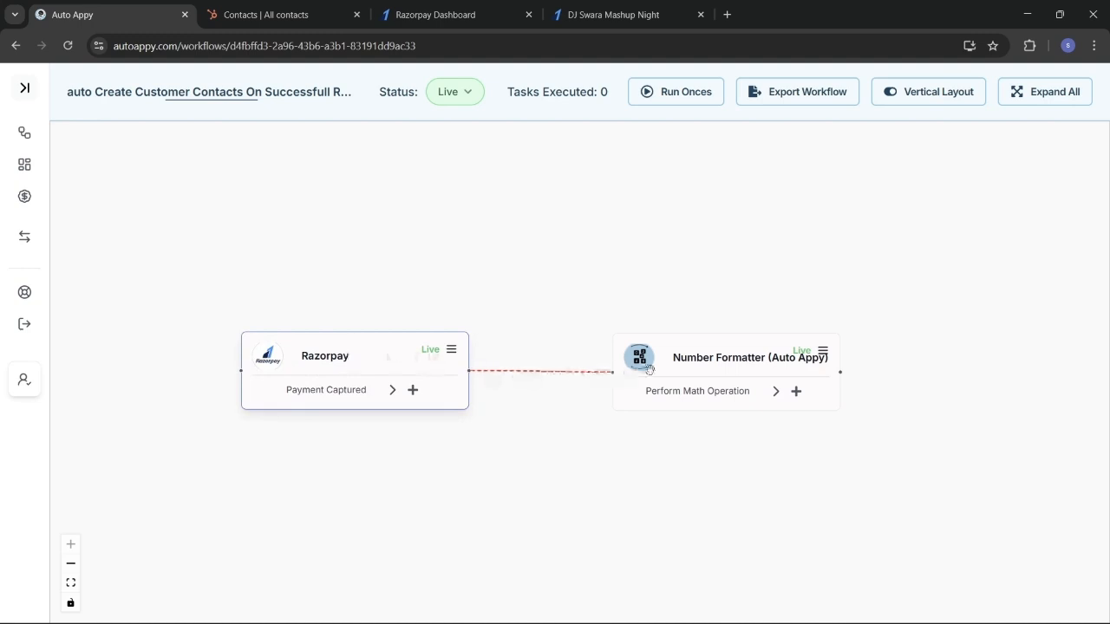
left_click(691, 371)
left_click_drag(690, 371, 642, 369)
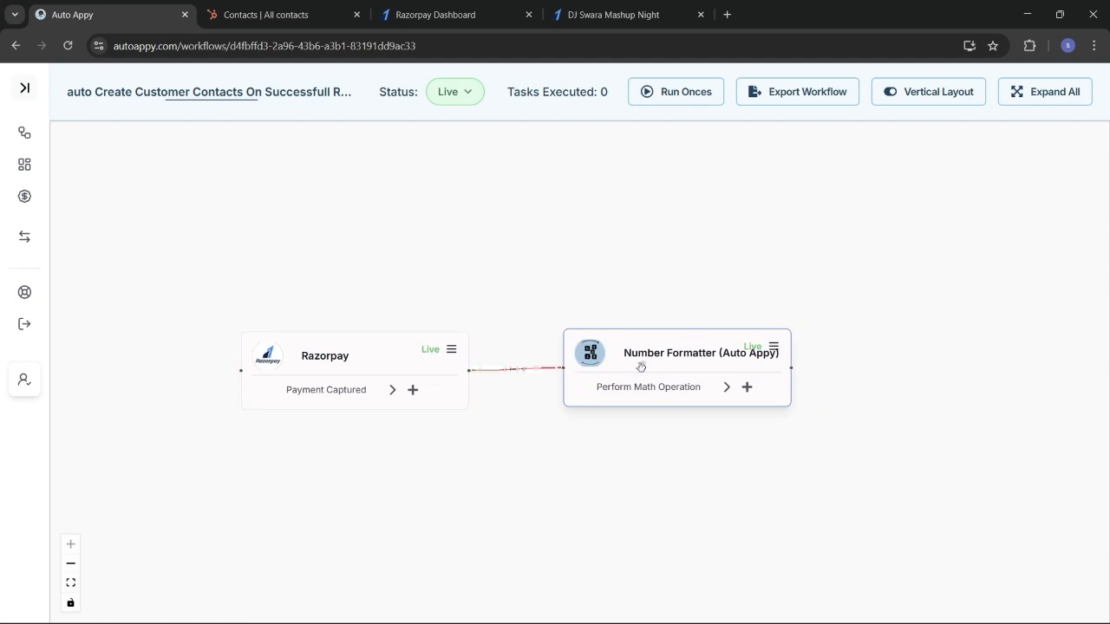
- Choose Hubspot CRM as the next app after the Number Formatter node
left_click(746, 388)
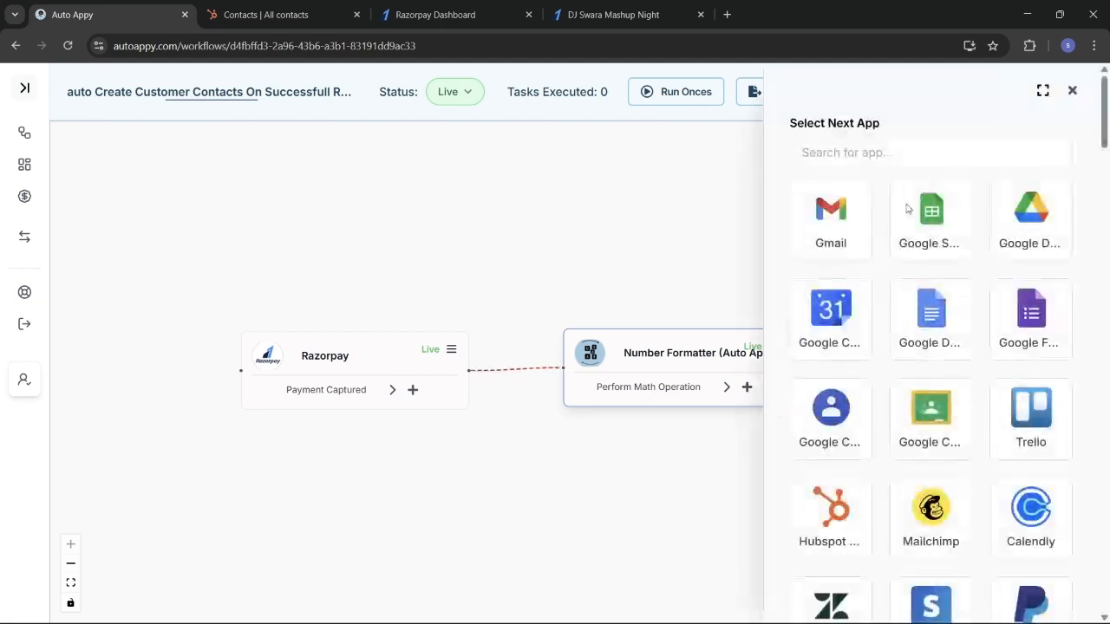
left_click(952, 147)
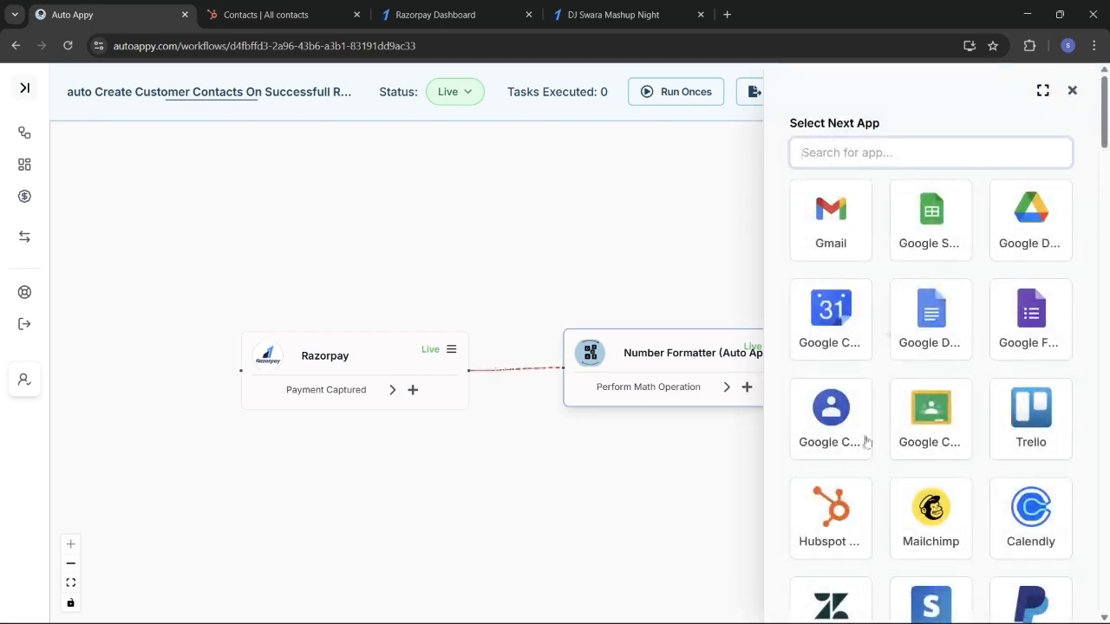
type("hub")
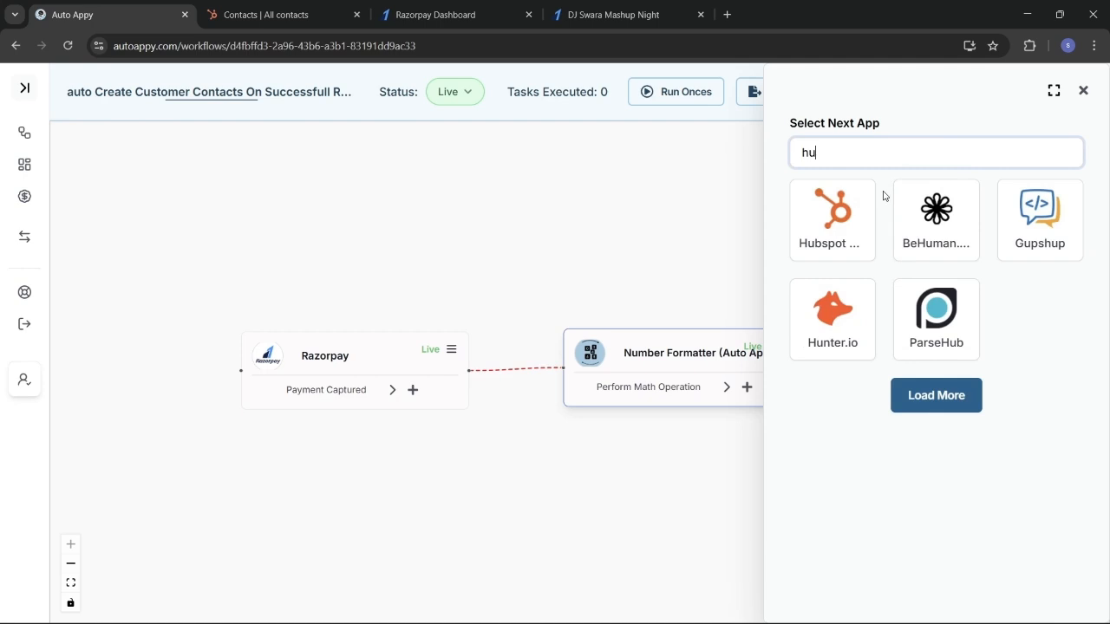
left_click(830, 228)
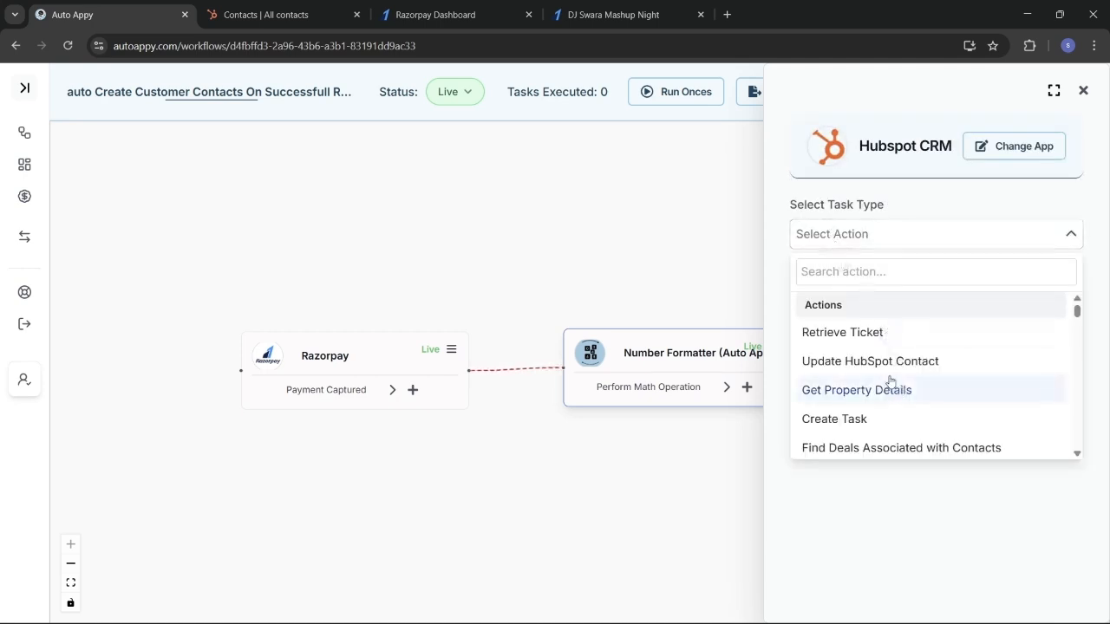
- Set the Hubspot CRM task type to Create New Contact and confirm adding the node to the workflow
scroll(882, 371, "down", 5)
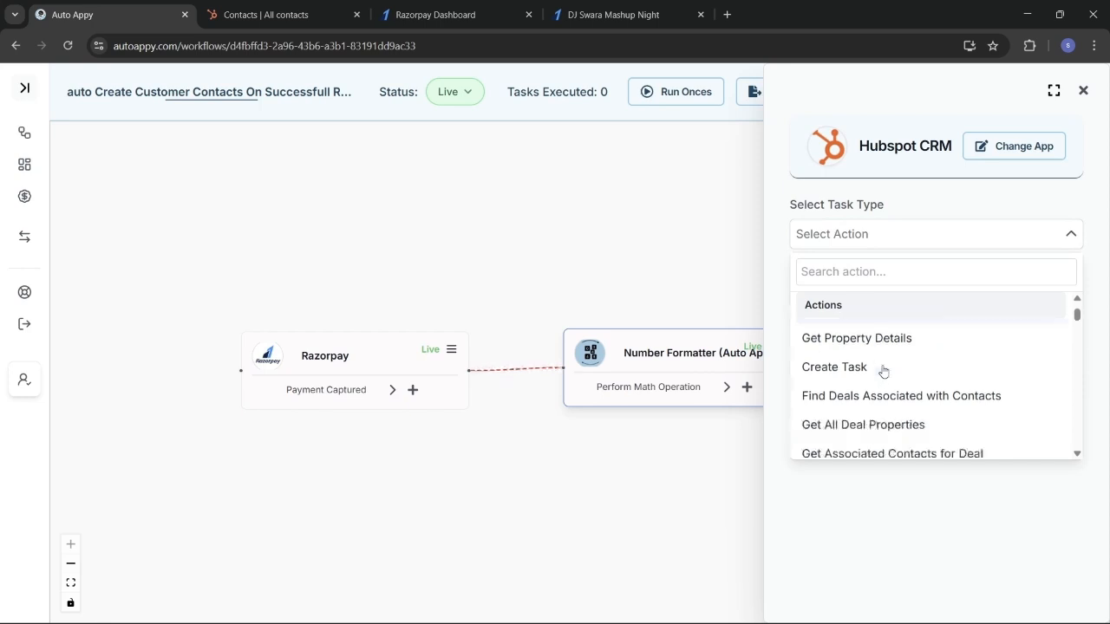
scroll(882, 371, "down", 3)
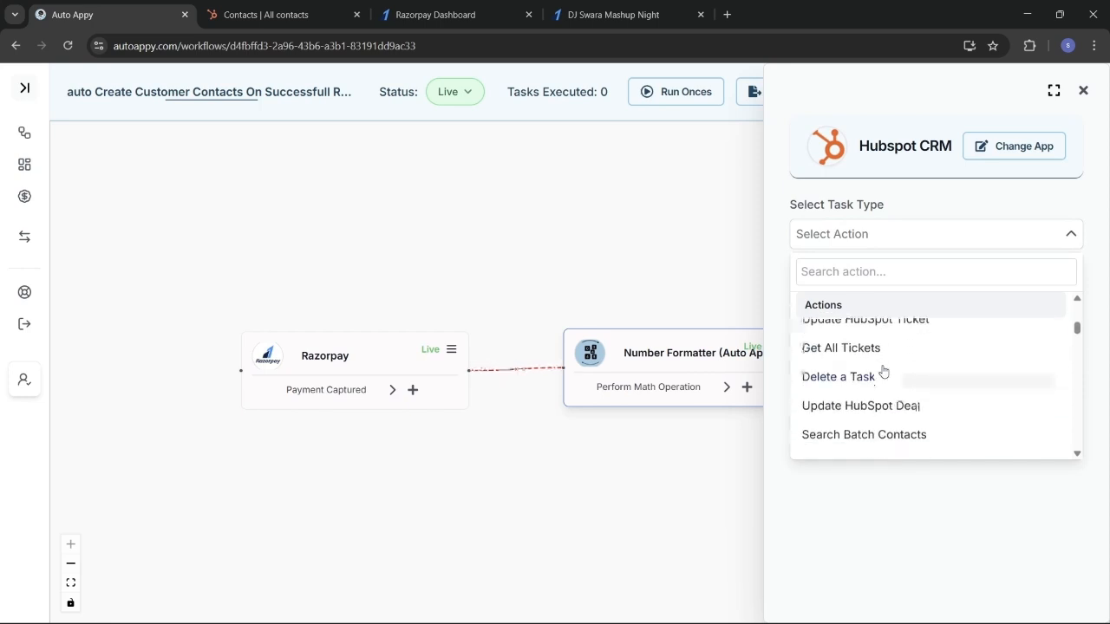
scroll(883, 371, "down", 2)
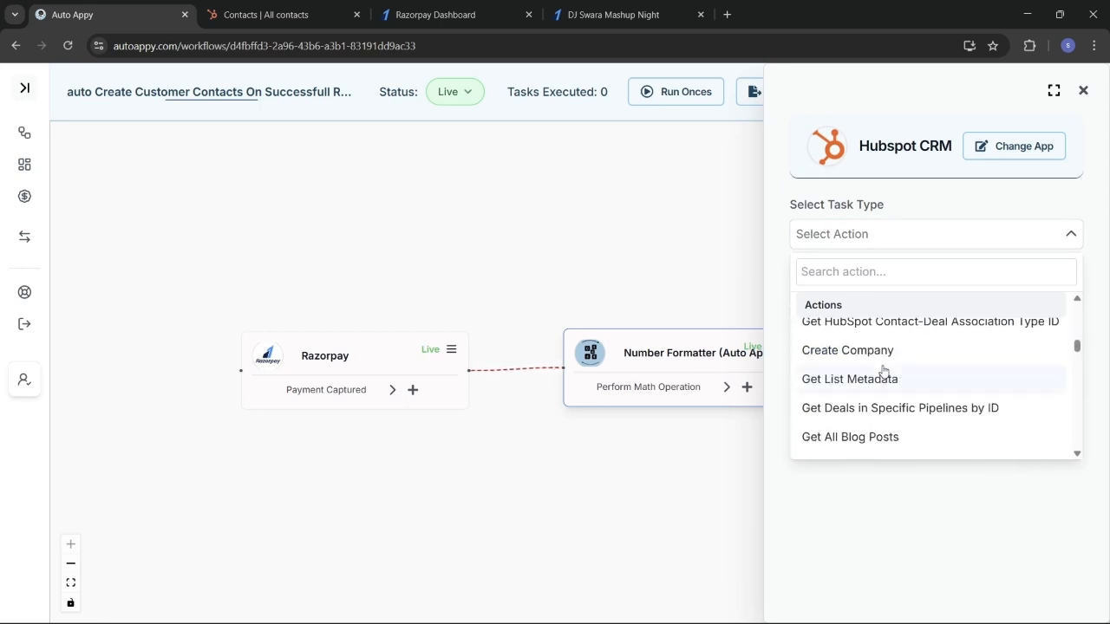
scroll(883, 371, "down", 3)
scroll(882, 371, "down", 4)
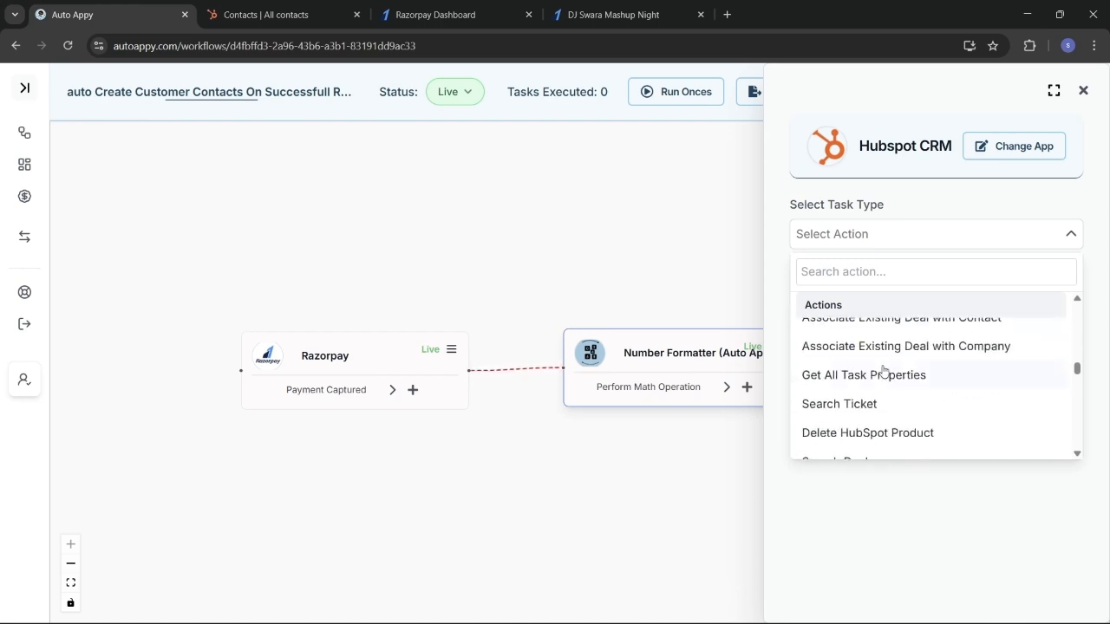
scroll(883, 371, "down", 5)
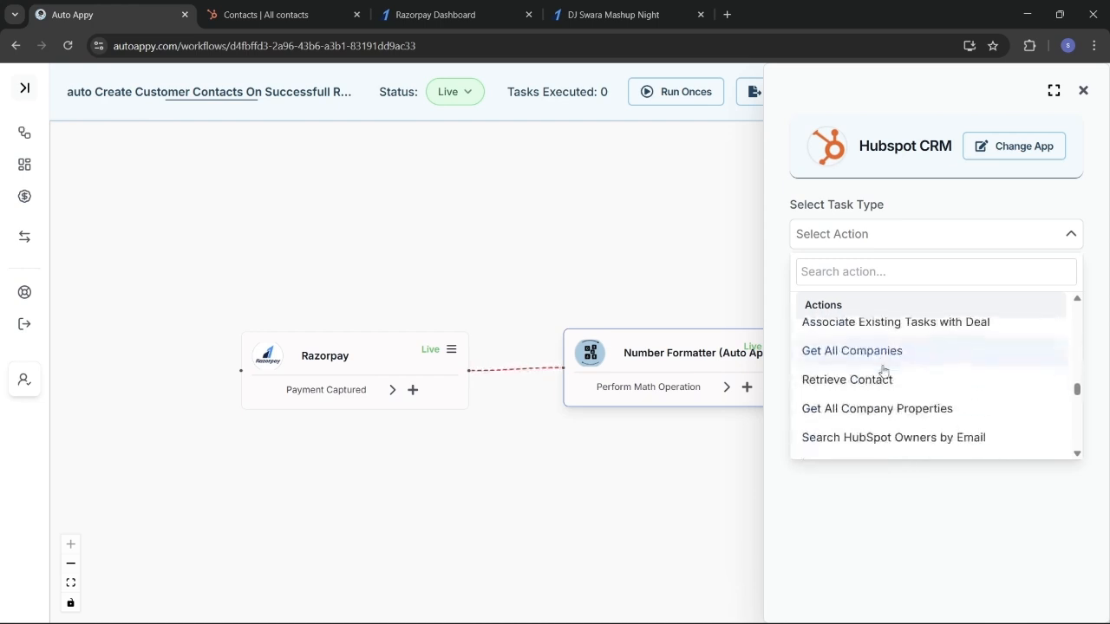
scroll(883, 371, "down", 8)
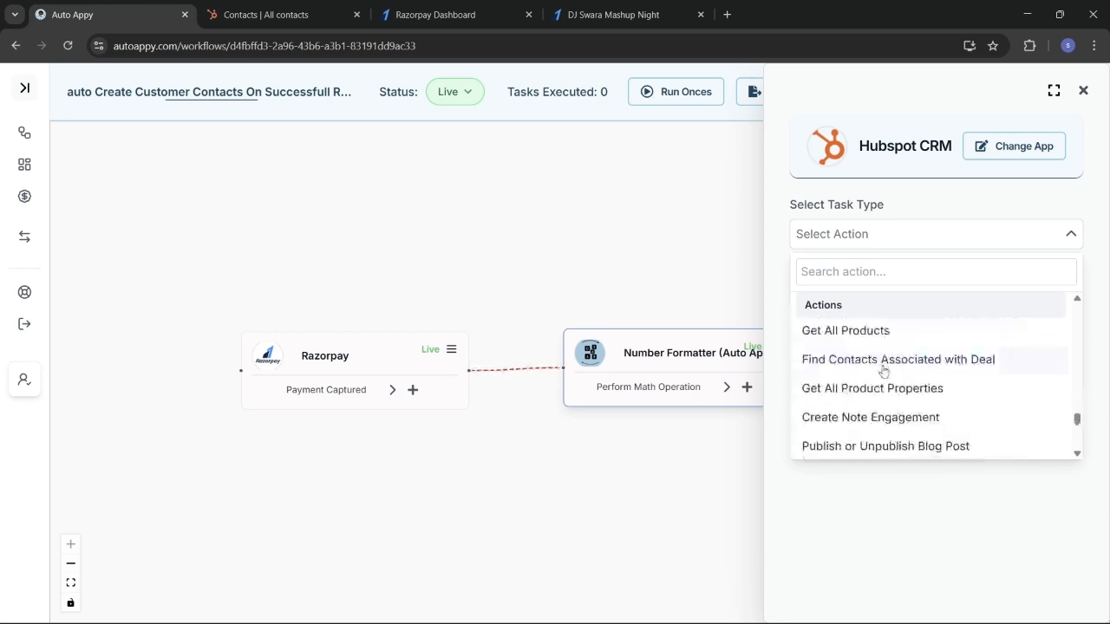
scroll(883, 371, "down", 5)
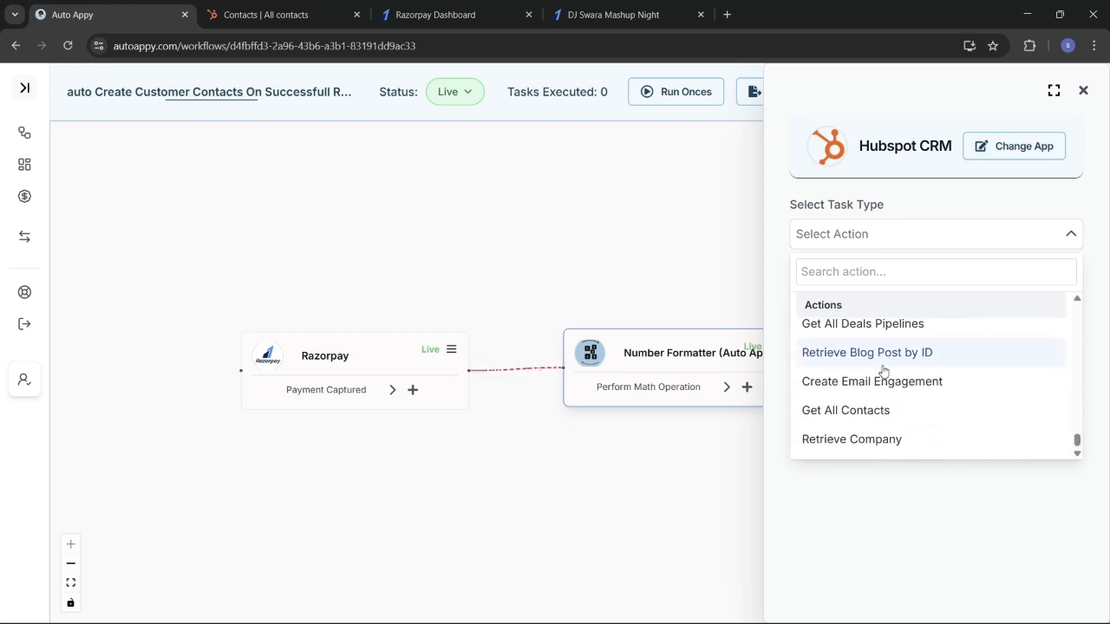
left_click(861, 270)
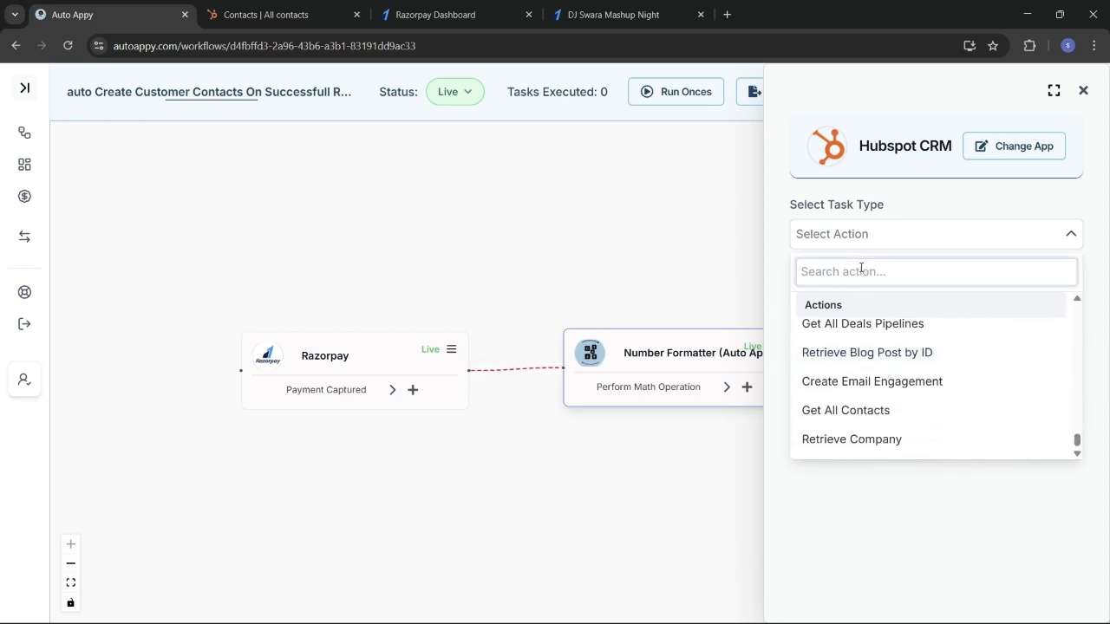
type("cre")
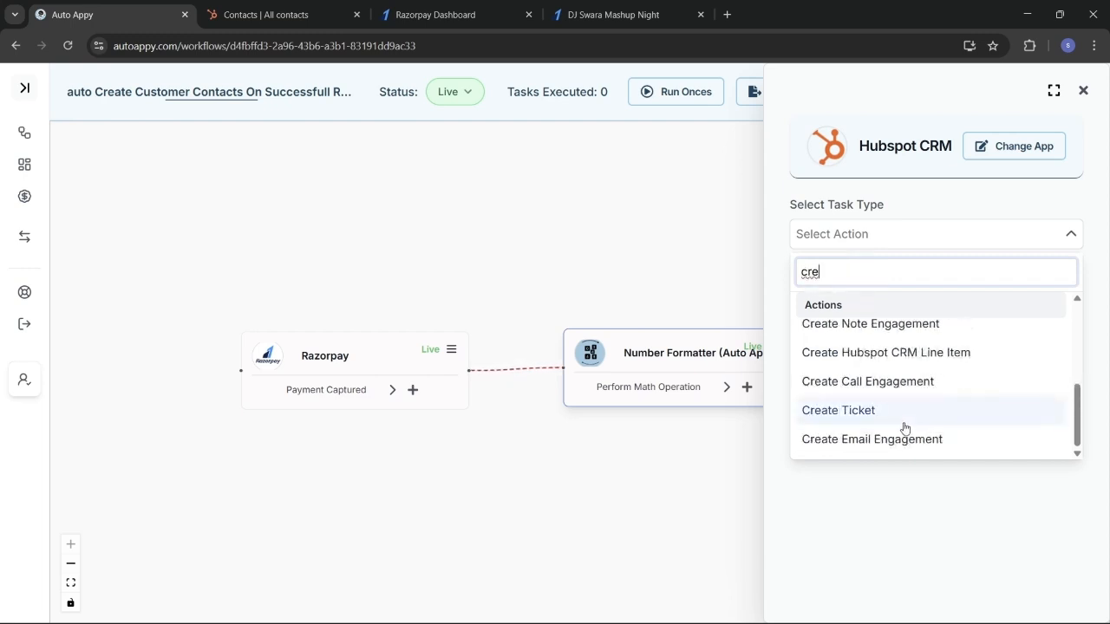
scroll(905, 428, "up", 2)
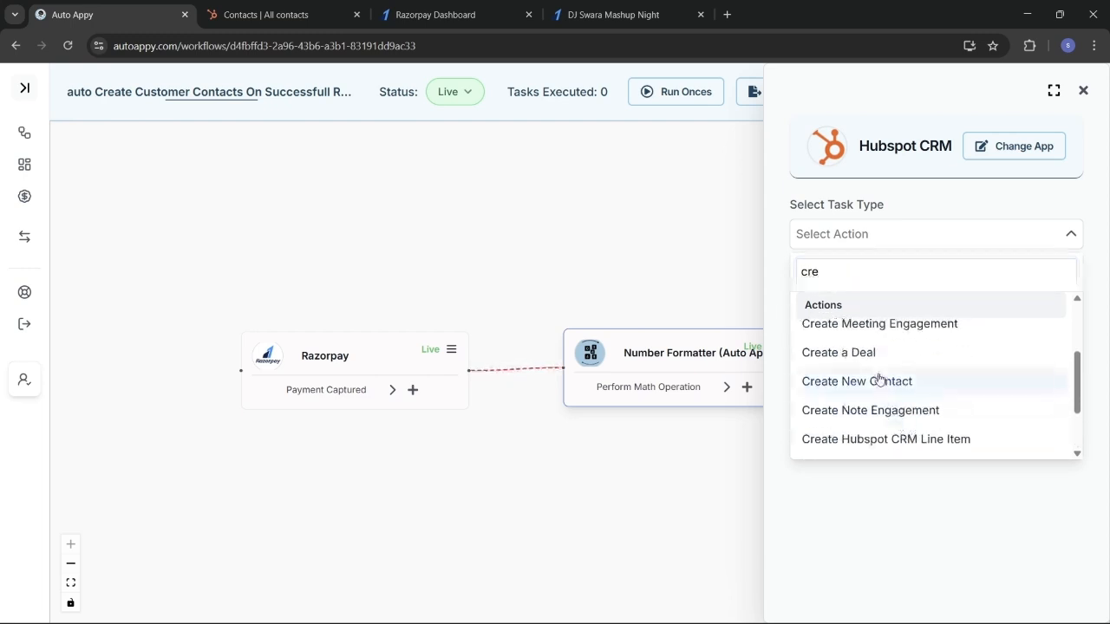
left_click(880, 380)
left_click(898, 289)
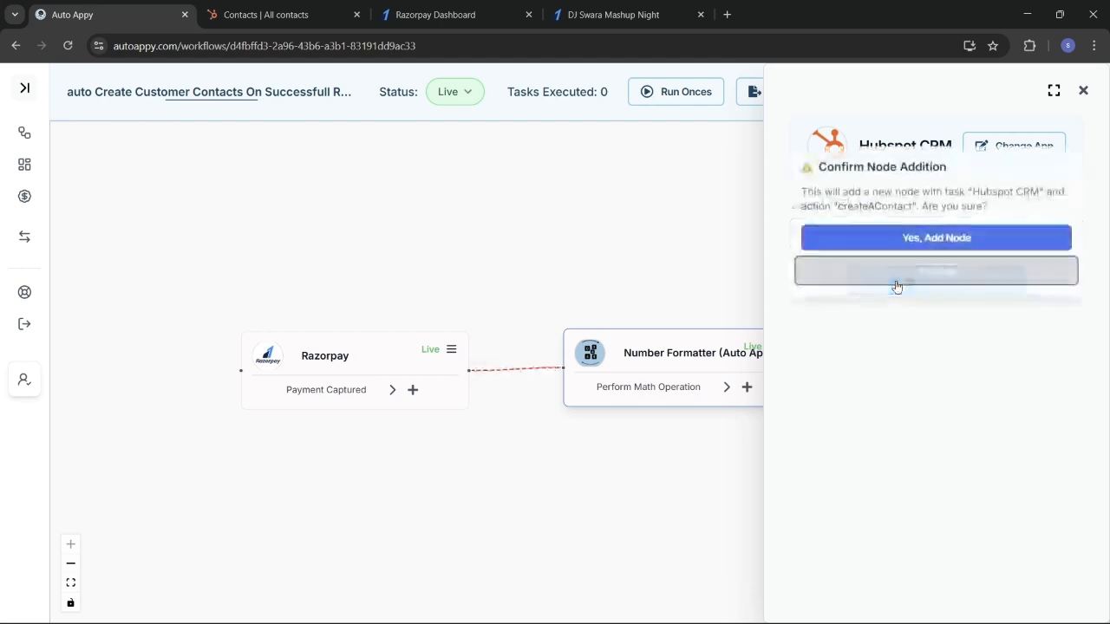
left_click(950, 236)
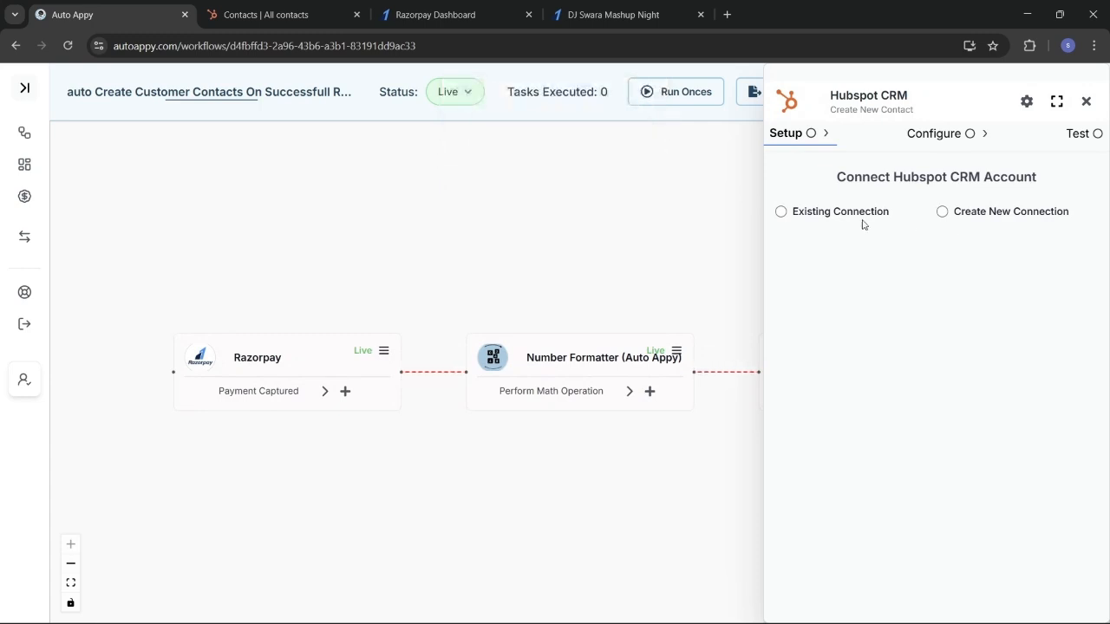
- Create a new HubSpot connection named "Hubspot CRM #10 Razorpay" and authorize it with the Auto Appy account
left_click(943, 212)
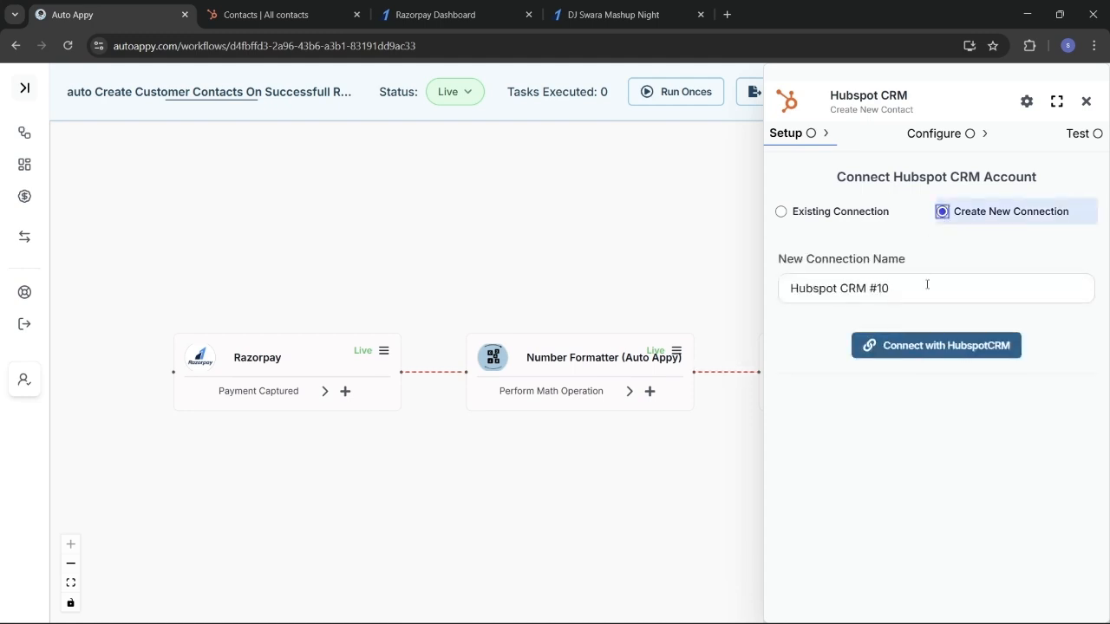
left_click_drag(927, 285, 784, 312)
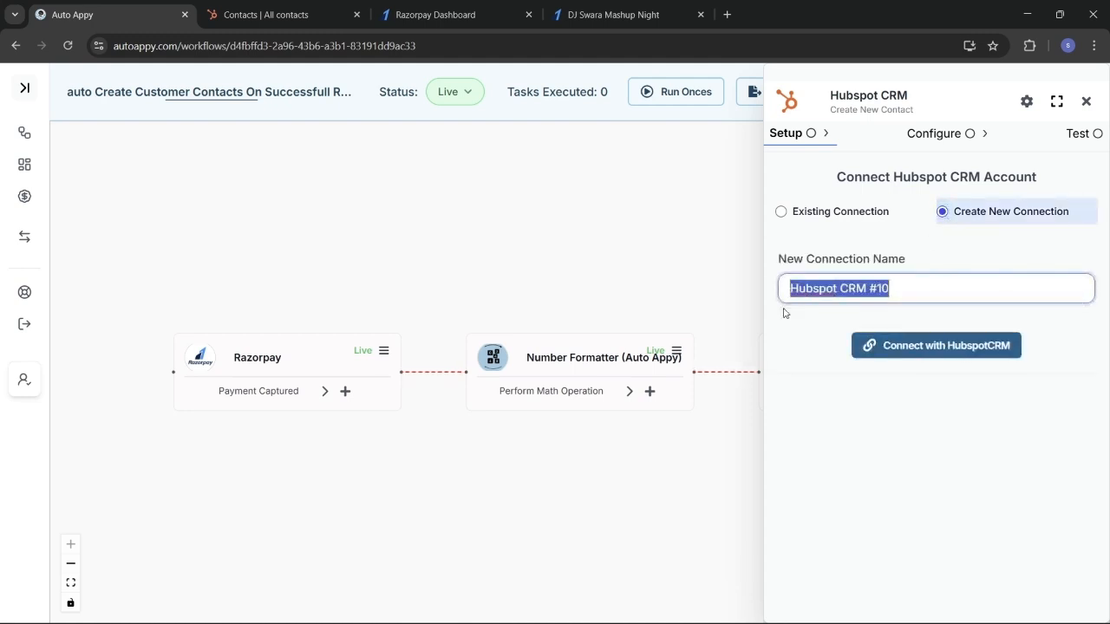
left_click(918, 294)
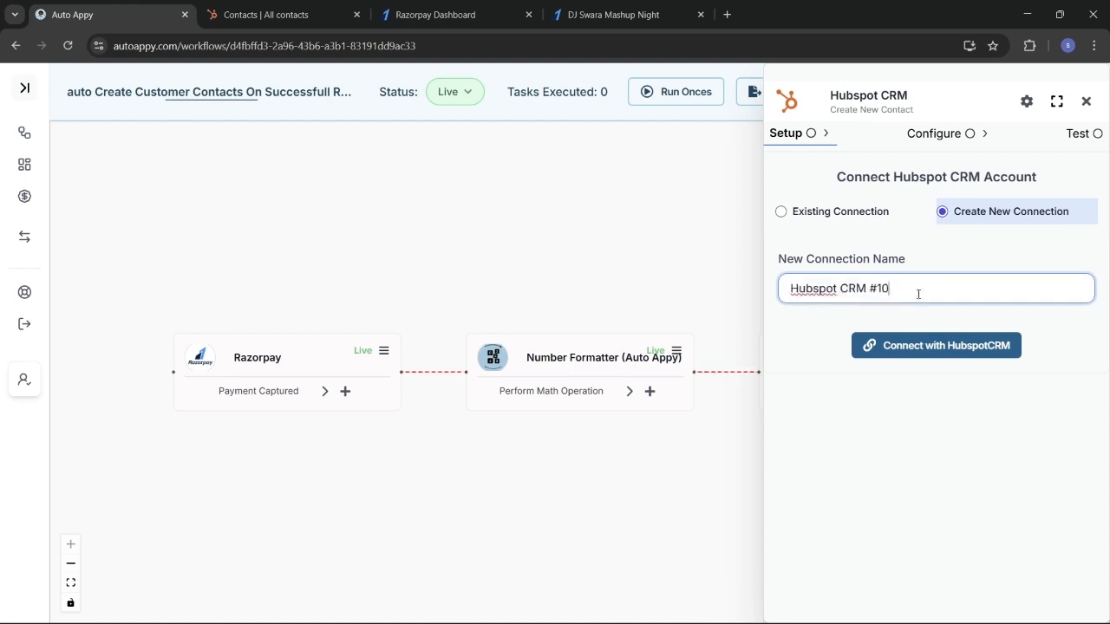
type("Razorpay")
left_click(900, 359)
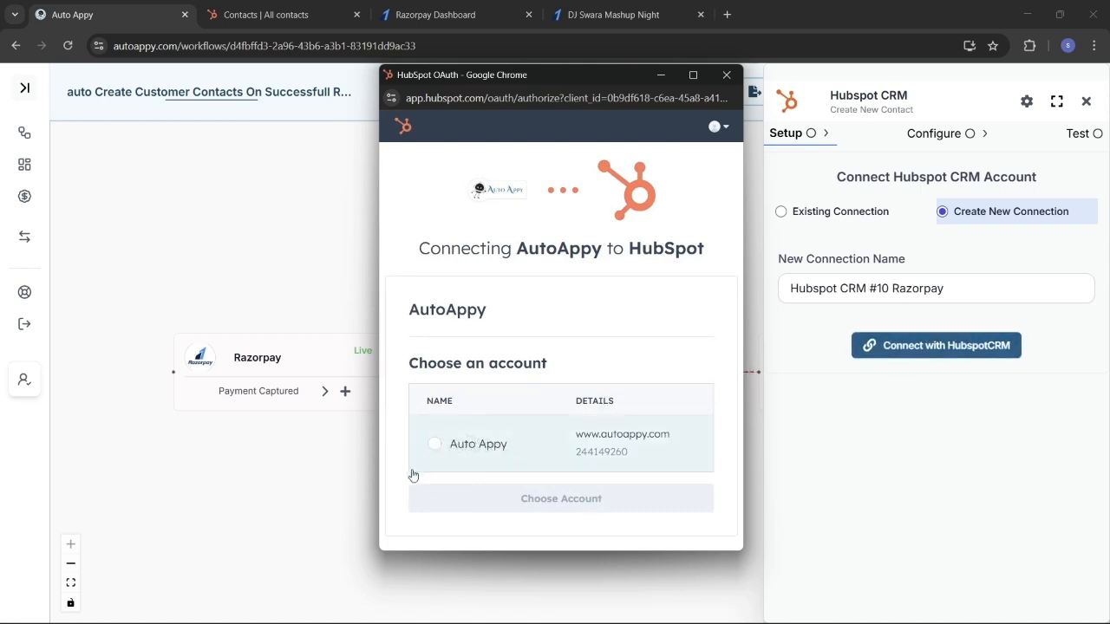
left_click(433, 446)
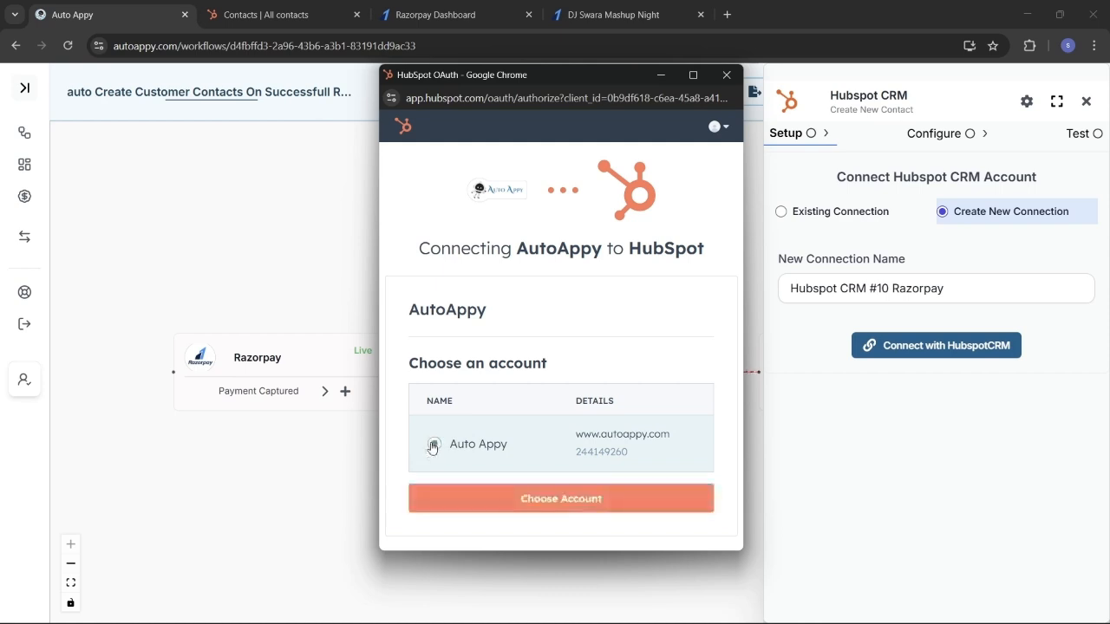
left_click(535, 499)
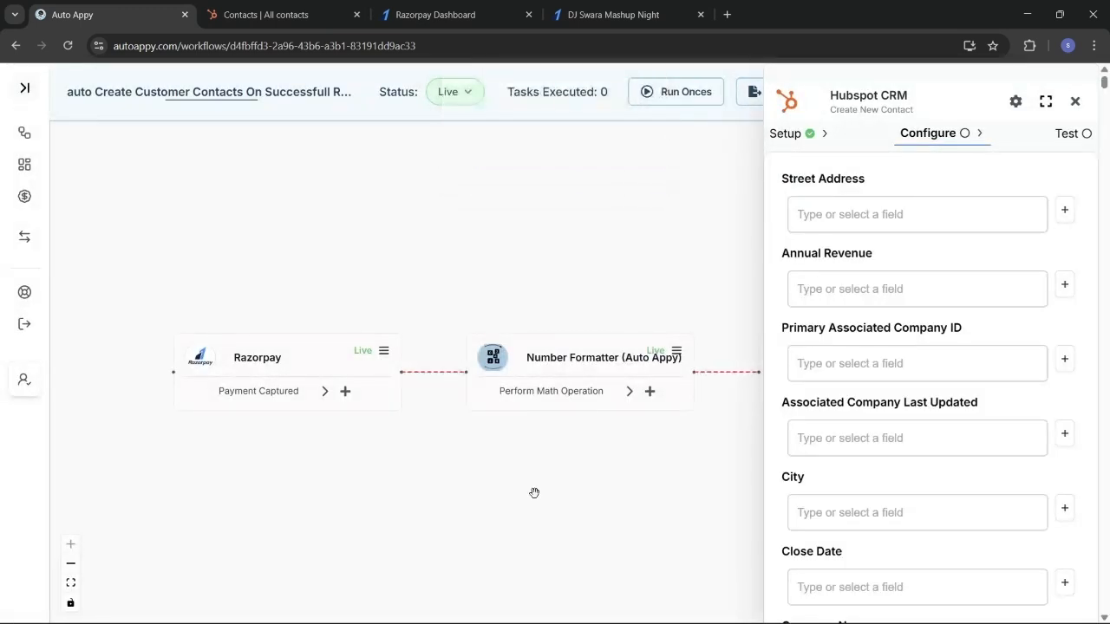
- Switch to the HubSpot contacts list and delete the first contact, confirming the removal of 1 record
left_click(274, 16)
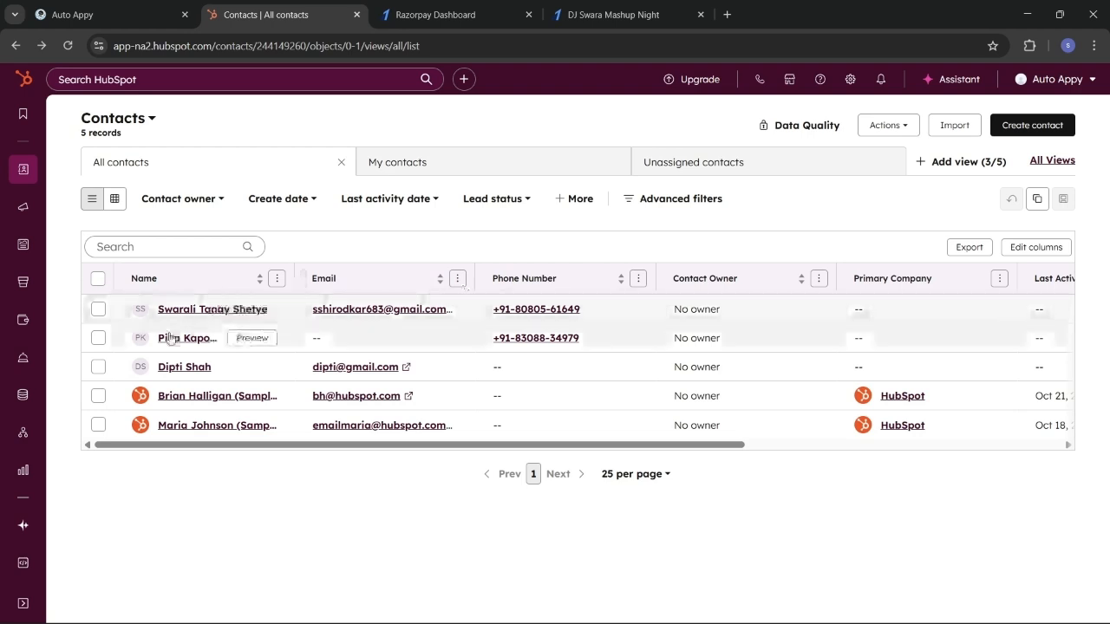
left_click(98, 314)
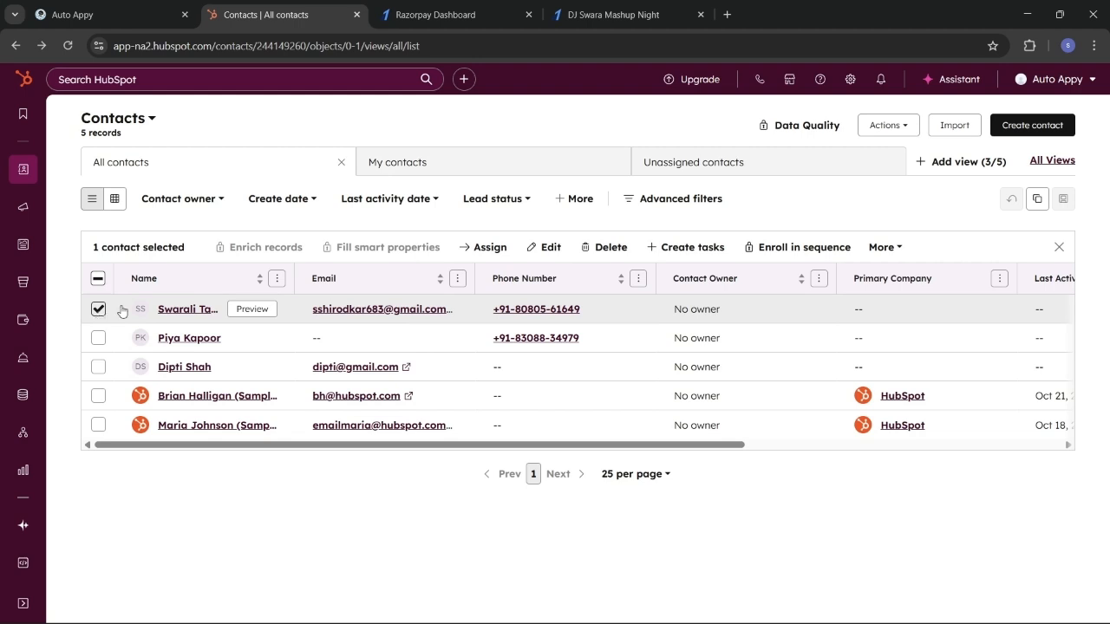
left_click(605, 248)
left_click(584, 347)
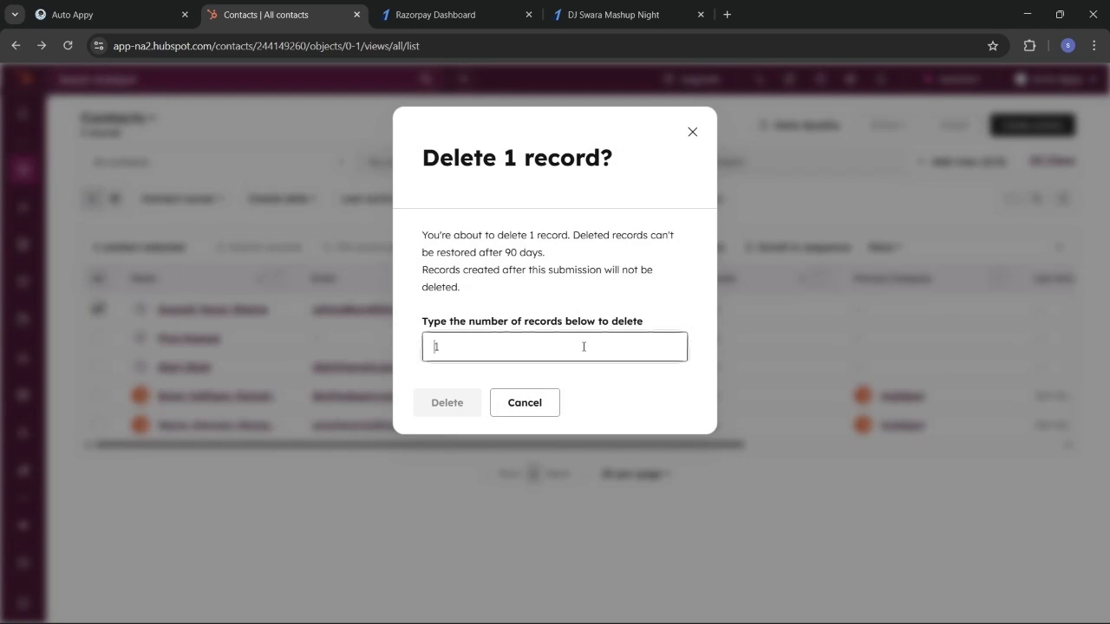
type("1")
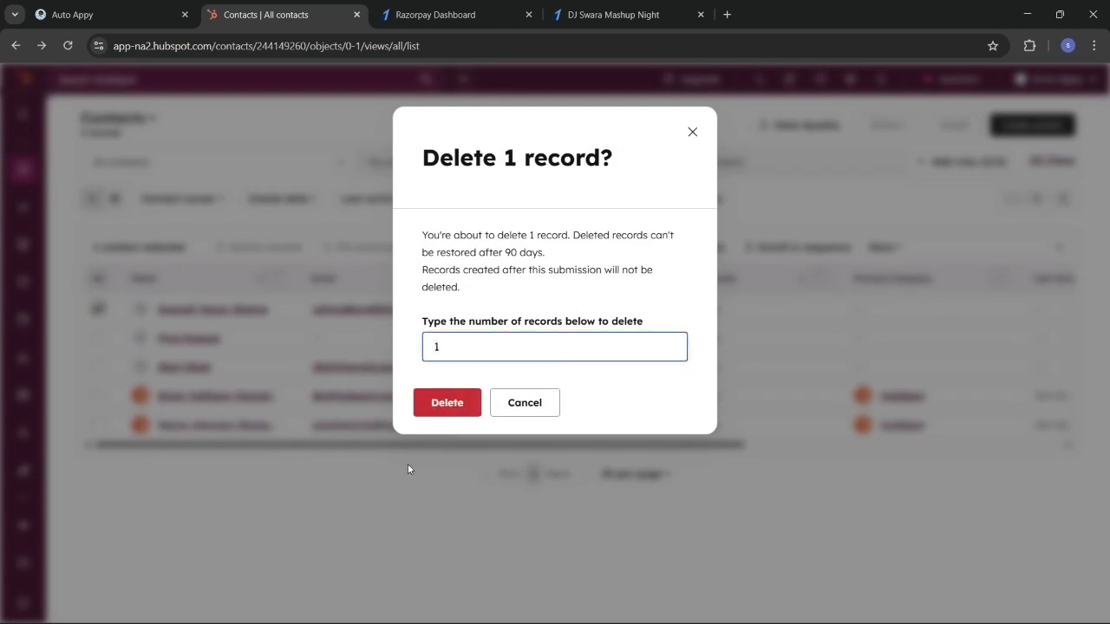
left_click(440, 404)
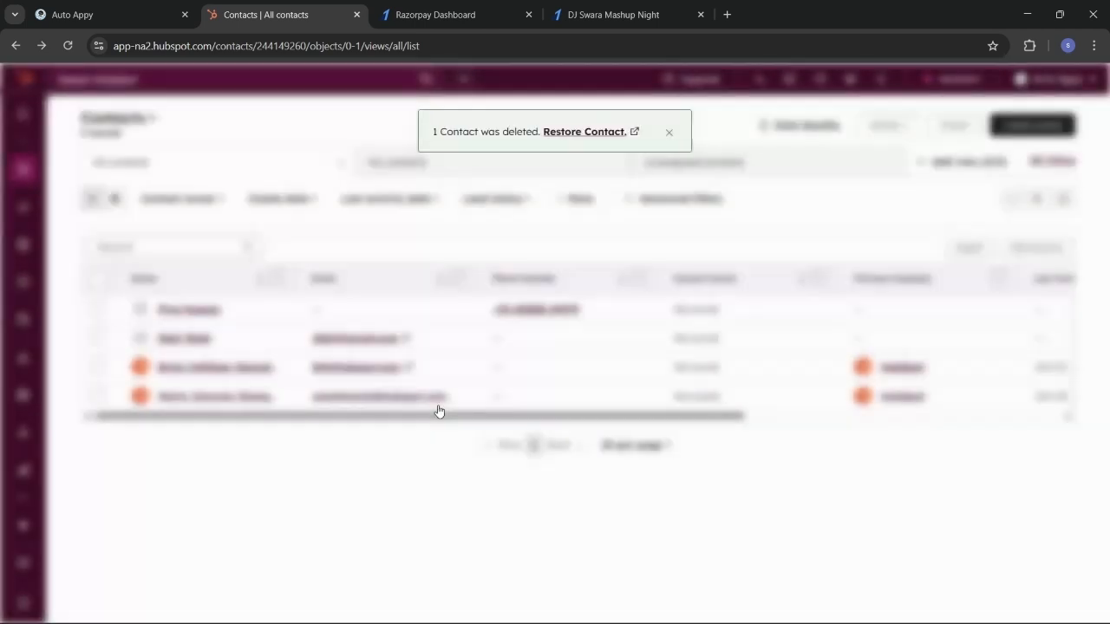
- Switch to the Auto Appy workflow and map the Hubspot contact's Email field to Razorpay's Payload.payment.entity.email
left_click(103, 8)
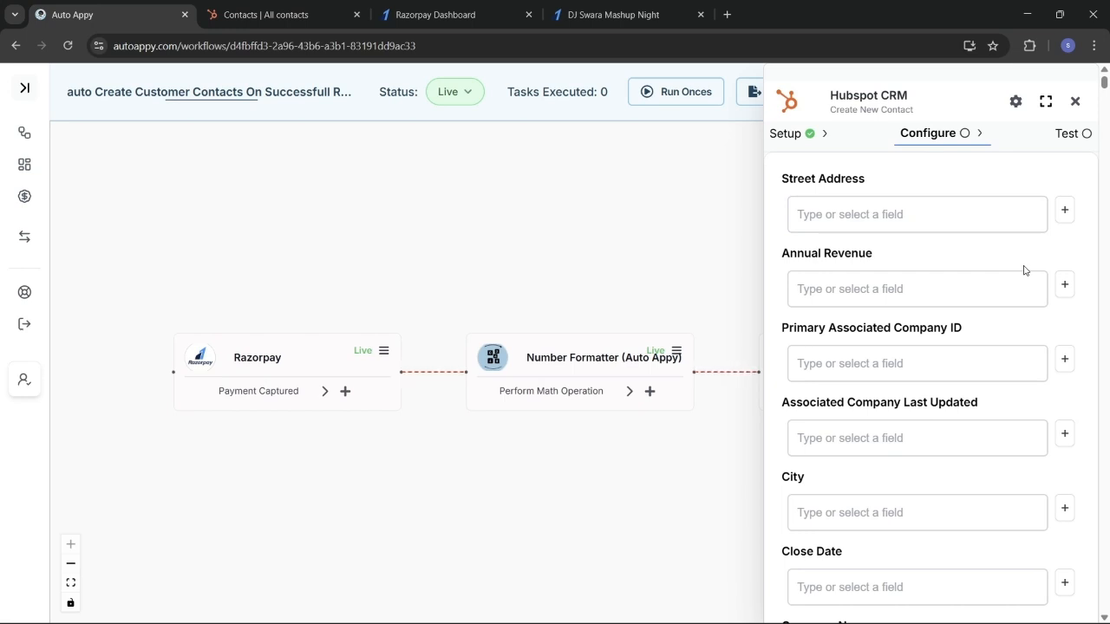
key("ctrl+f")
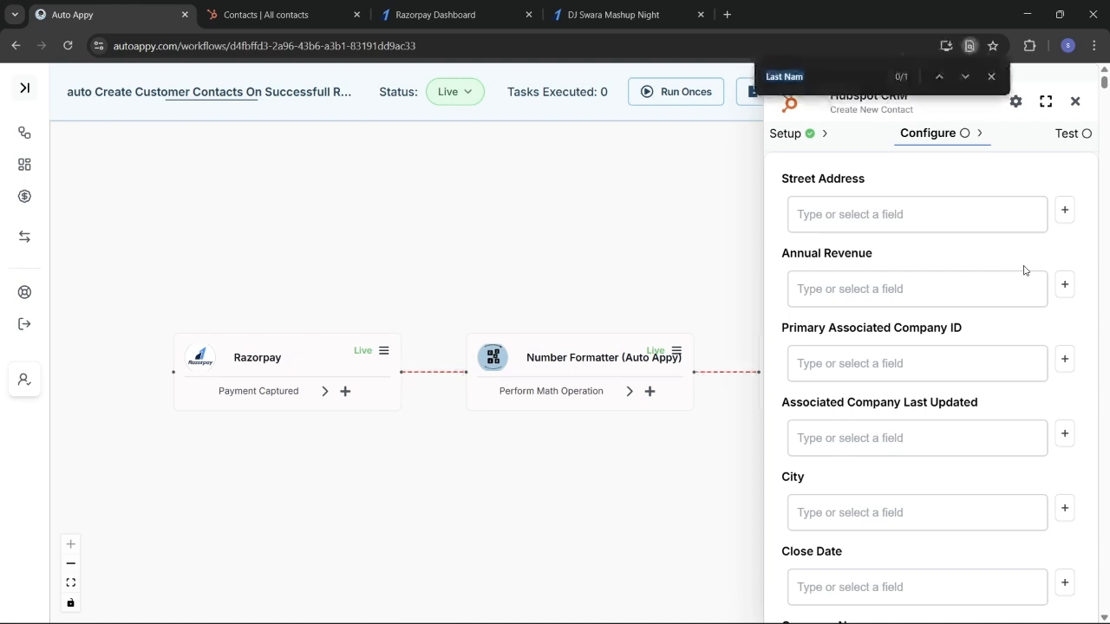
left_click(862, 79)
key("BackSpace")
key("BackSpace")
key("BackSpace")
key("BackSpace")
key("BackSpace")
key("BackSpace")
key("BackSpace")
key("BackSpace")
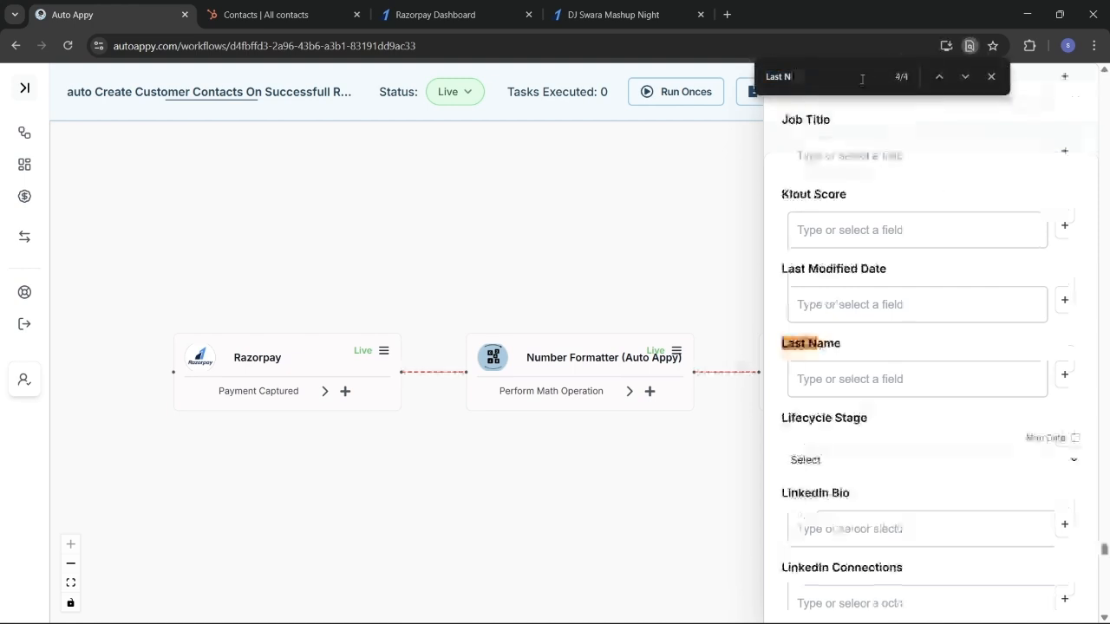
type("E")
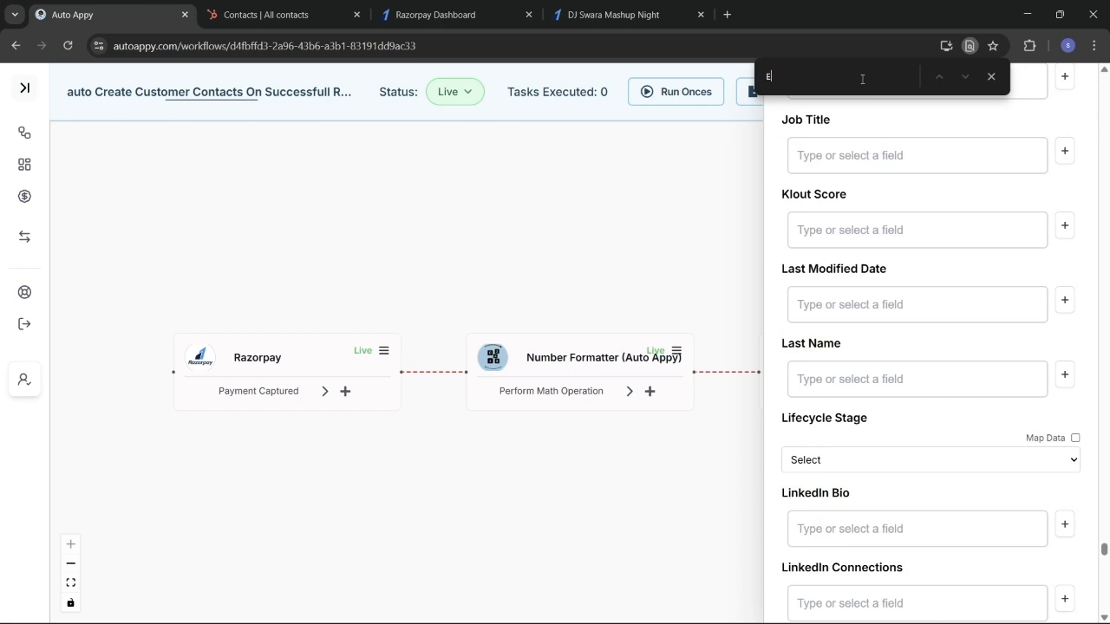
type("mail")
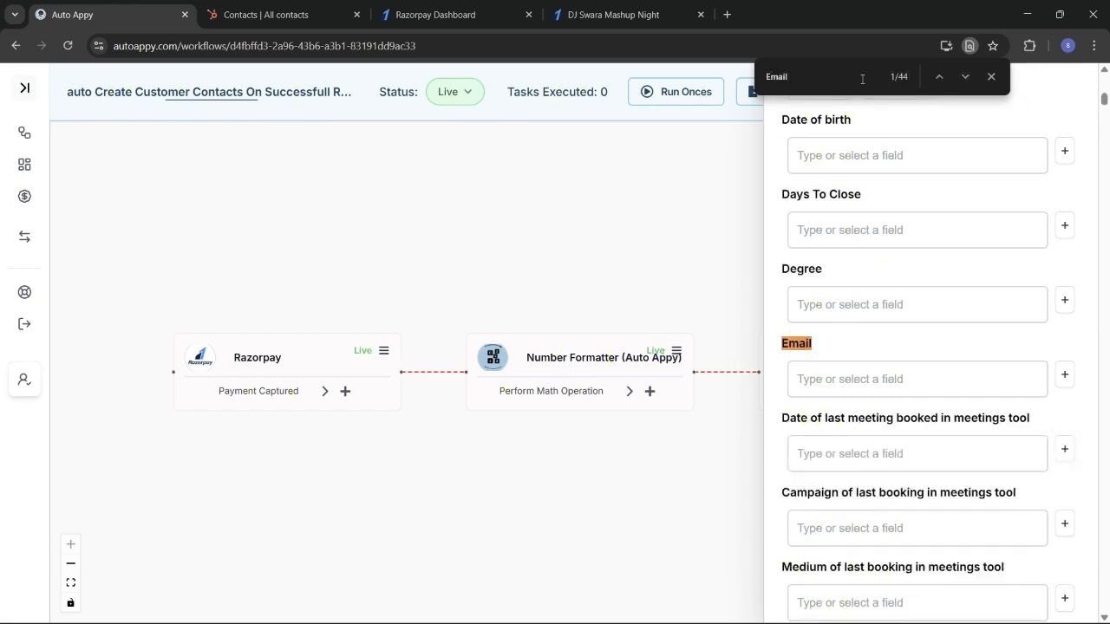
left_click(886, 379)
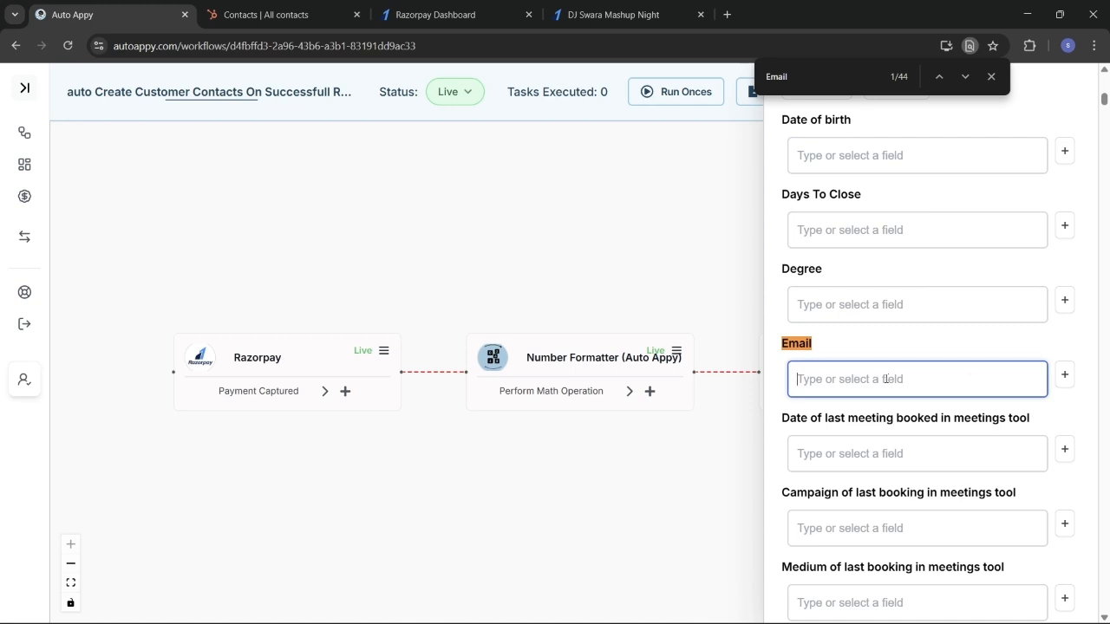
left_click(1064, 376)
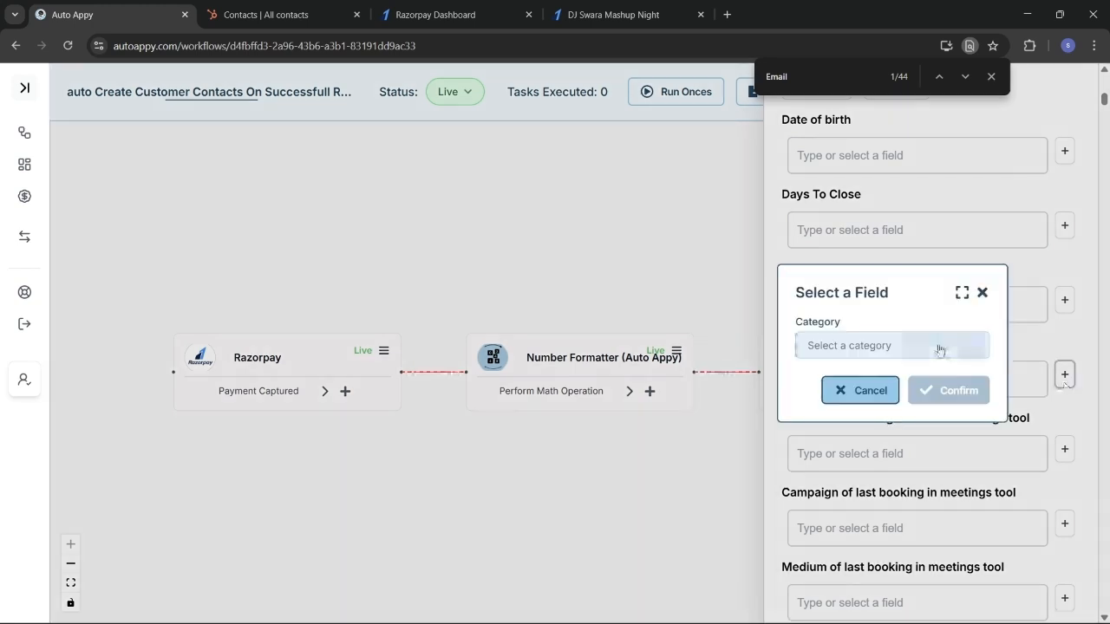
left_click(939, 348)
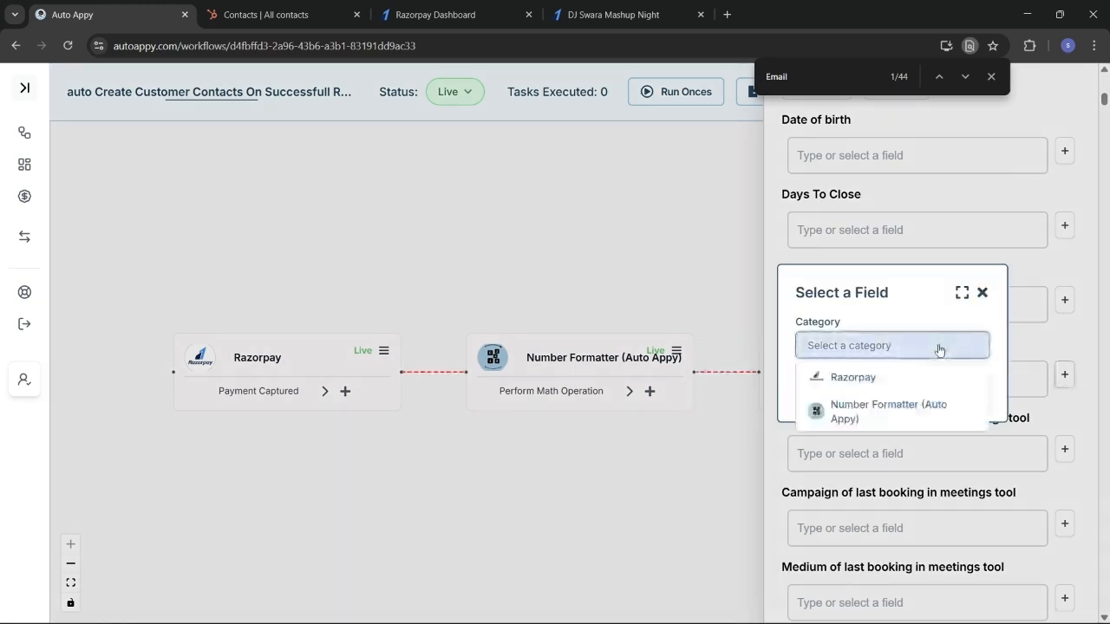
left_click(891, 385)
left_click(891, 386)
type("ssh")
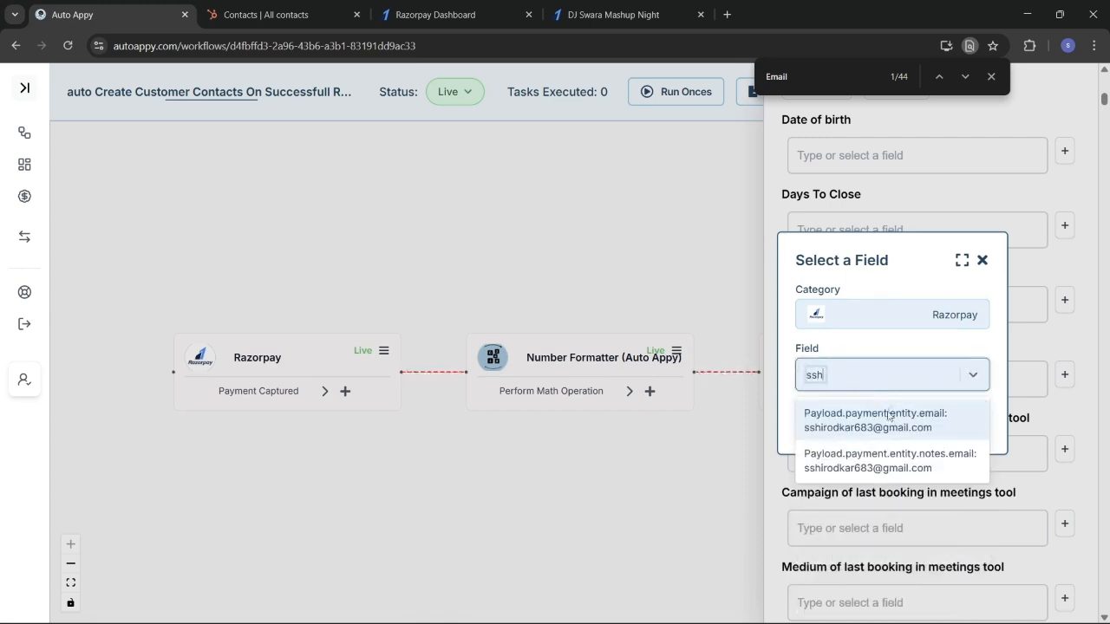
left_click(889, 417)
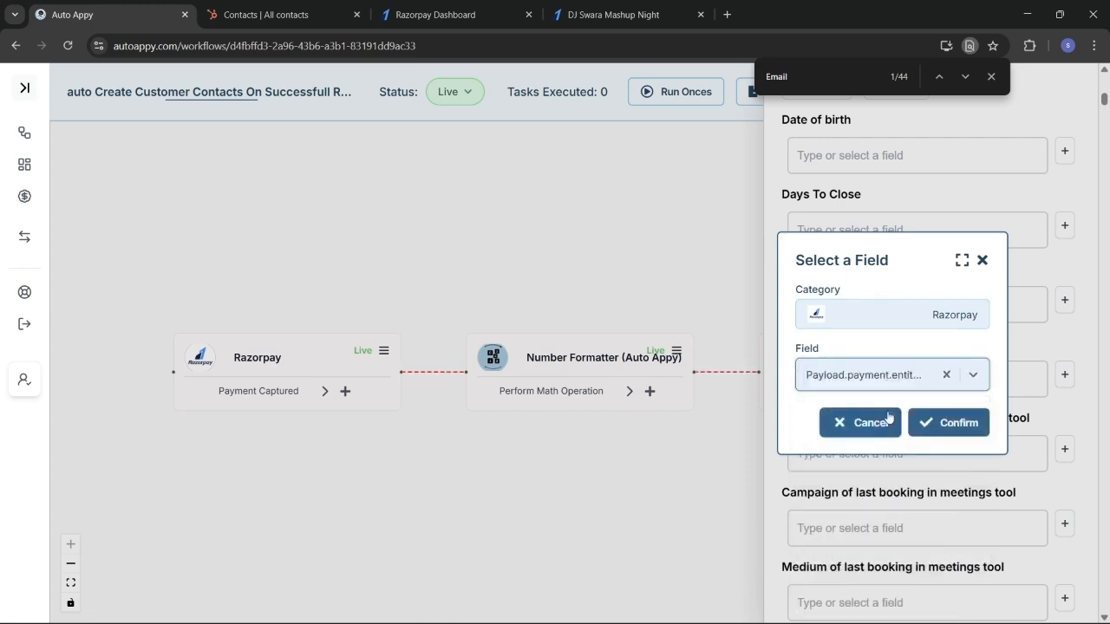
left_click(939, 424)
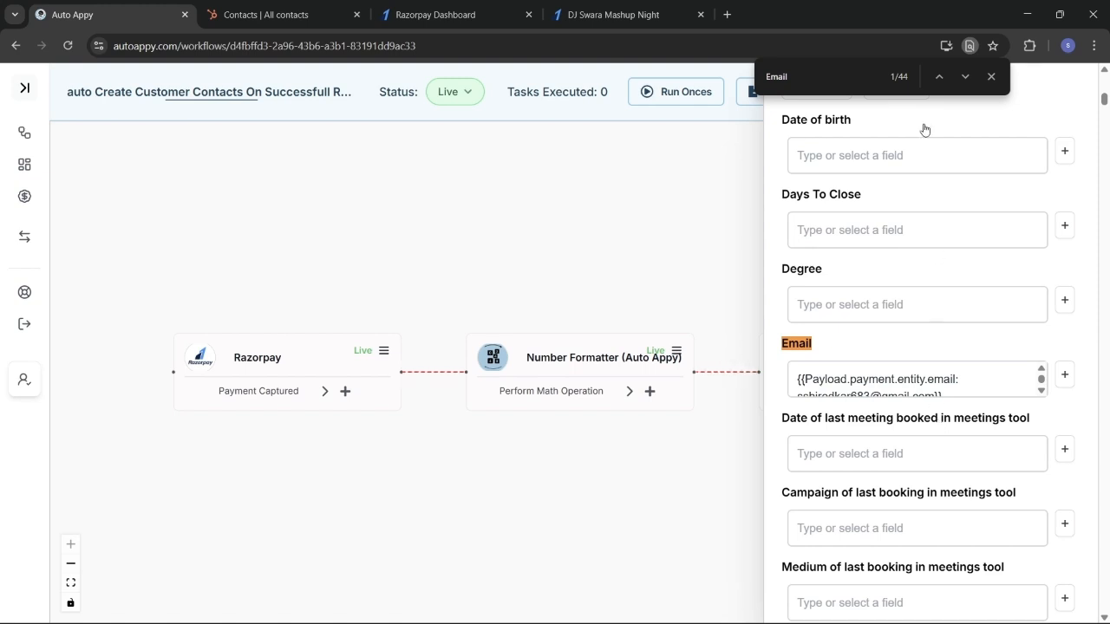
- Find the plain Phone Number field in the contact configuration and map it to Razorpay's Payload.payment.entity.contact
left_click(852, 75)
key("BackSpace")
key("BackSpace")
key("BackSpace")
key("BackSpace")
key("BackSpace")
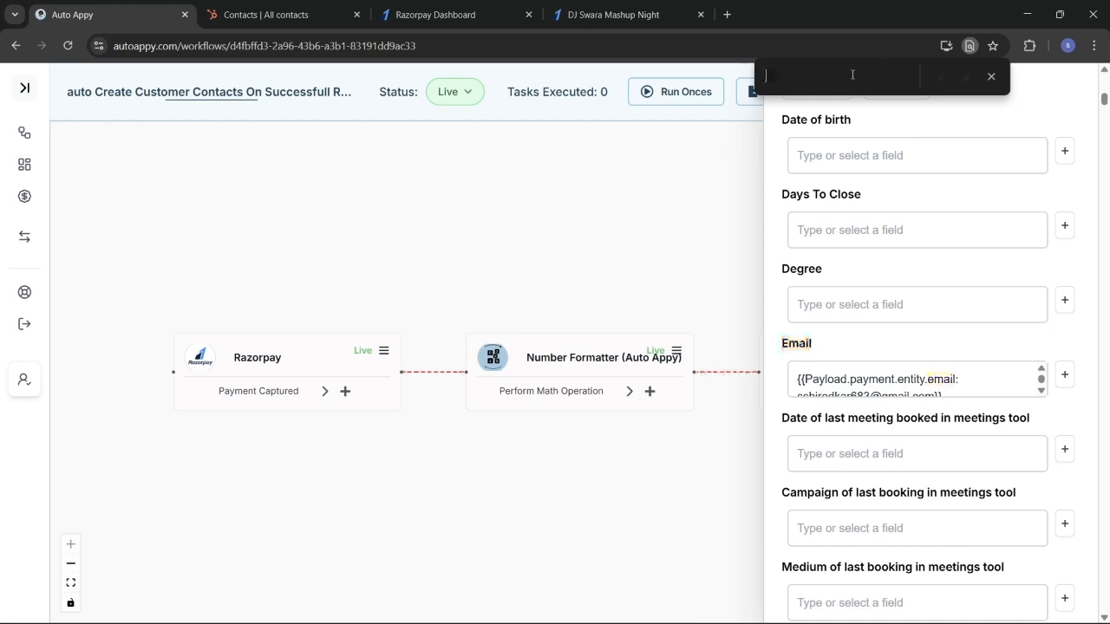
type("Phone")
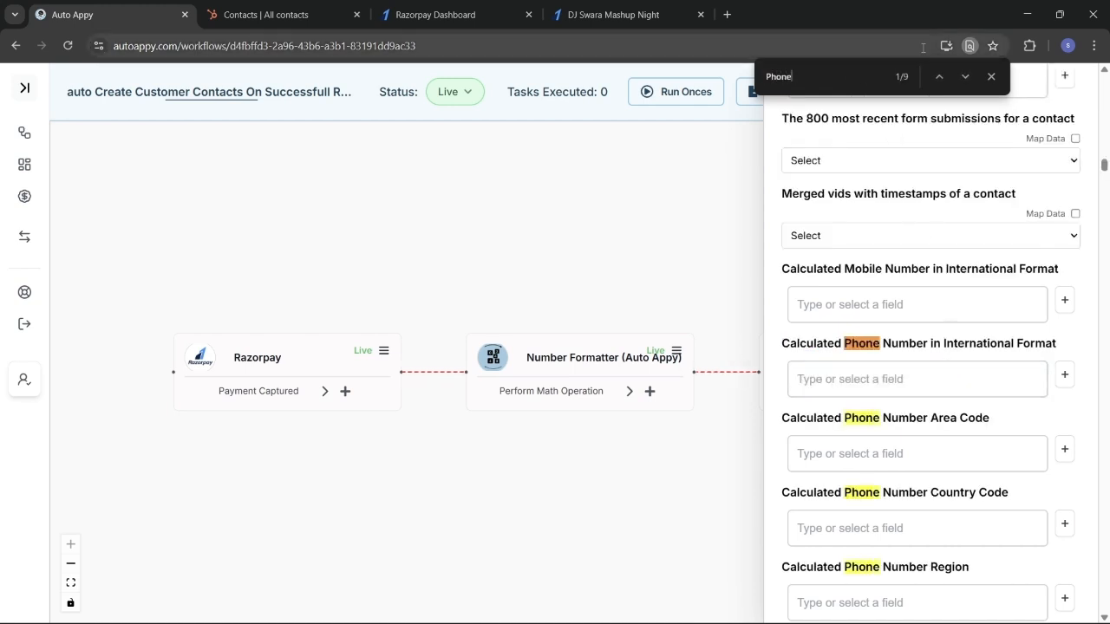
left_click(959, 79)
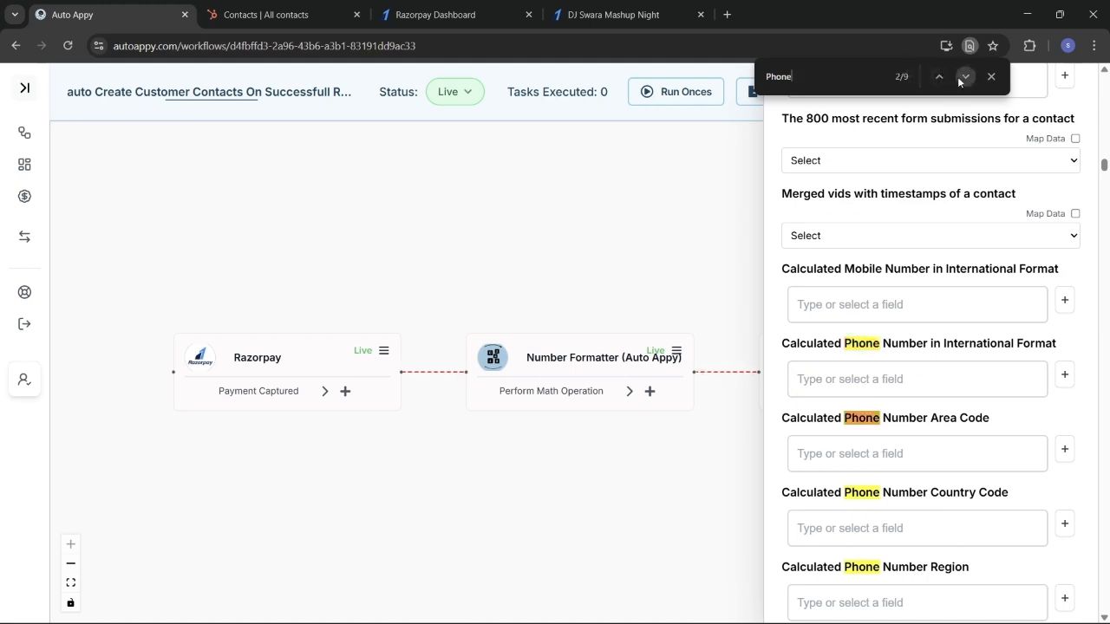
left_click(957, 76)
left_click(957, 76)
left_click(957, 76)
left_click(957, 76)
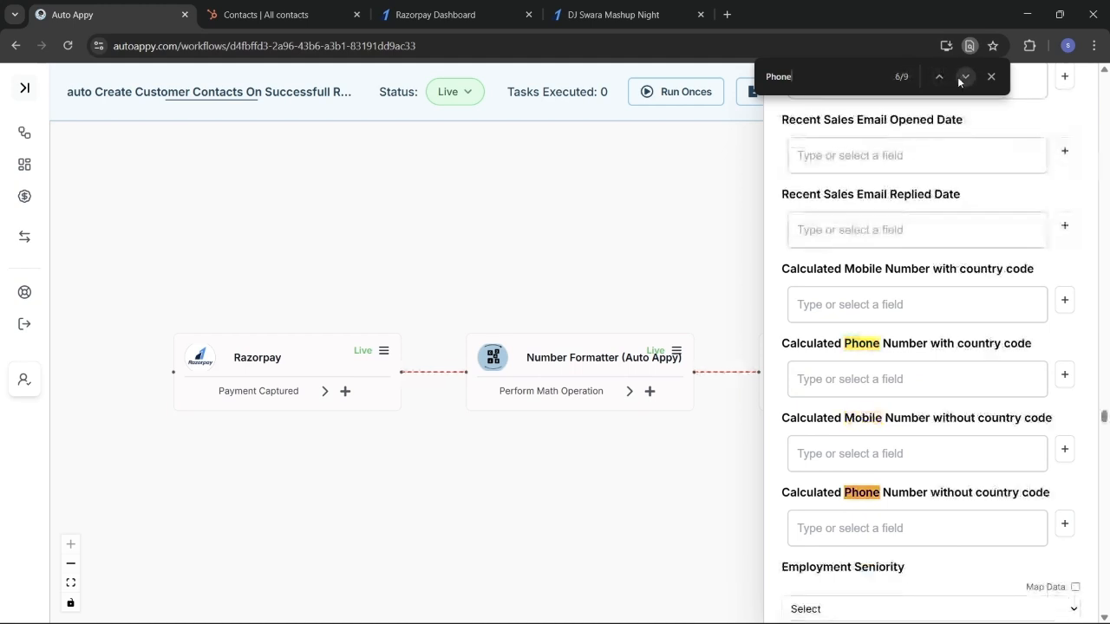
left_click(957, 76)
left_click(957, 76)
left_click(957, 76)
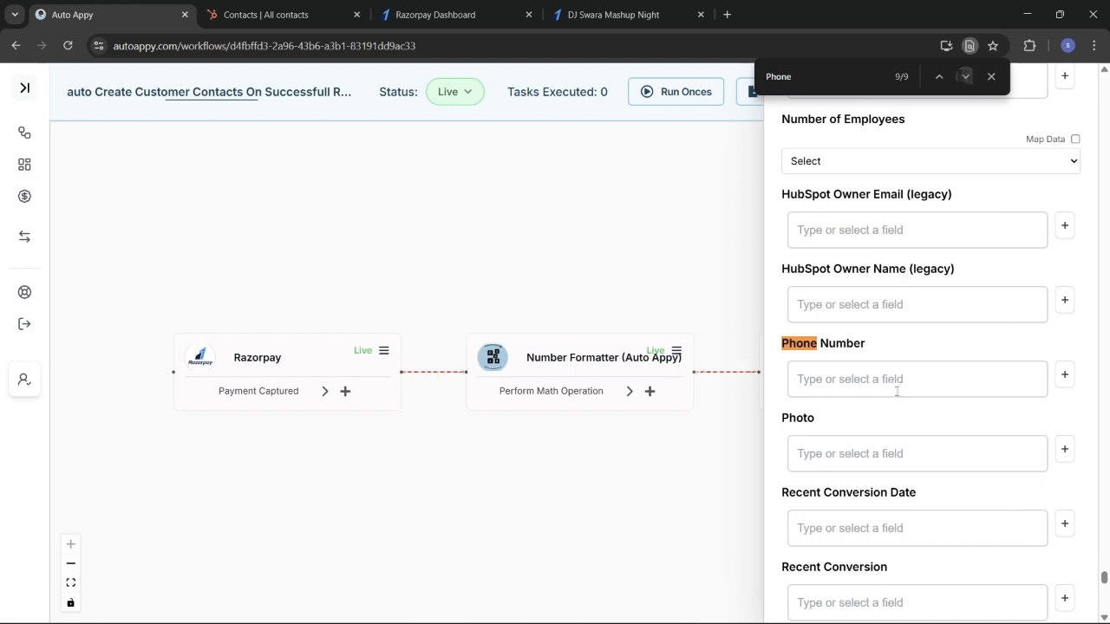
left_click(1064, 380)
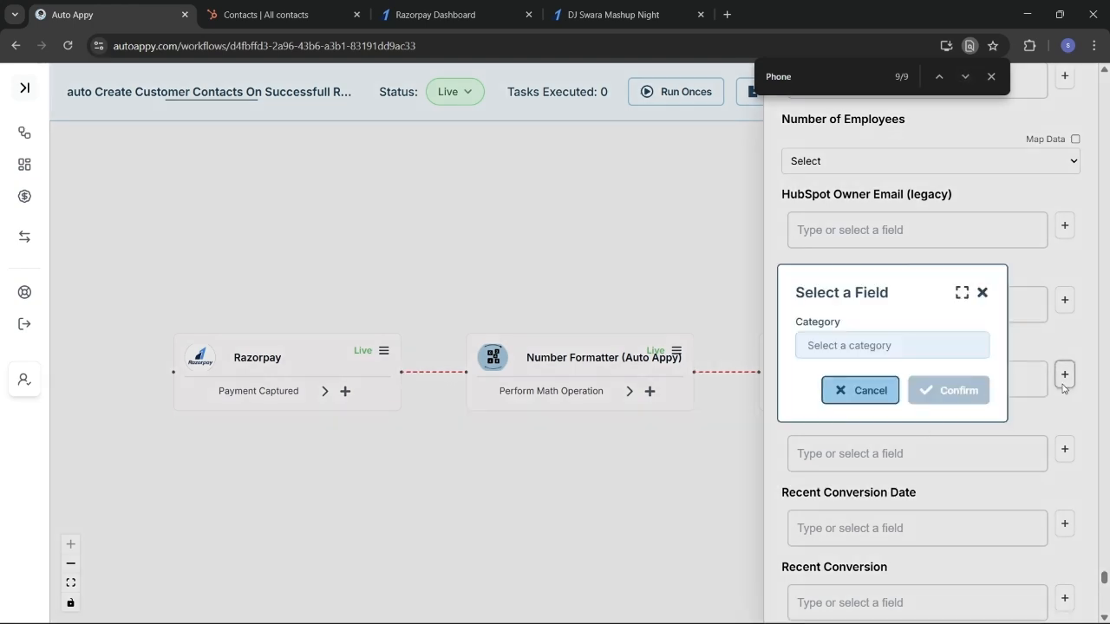
left_click(894, 346)
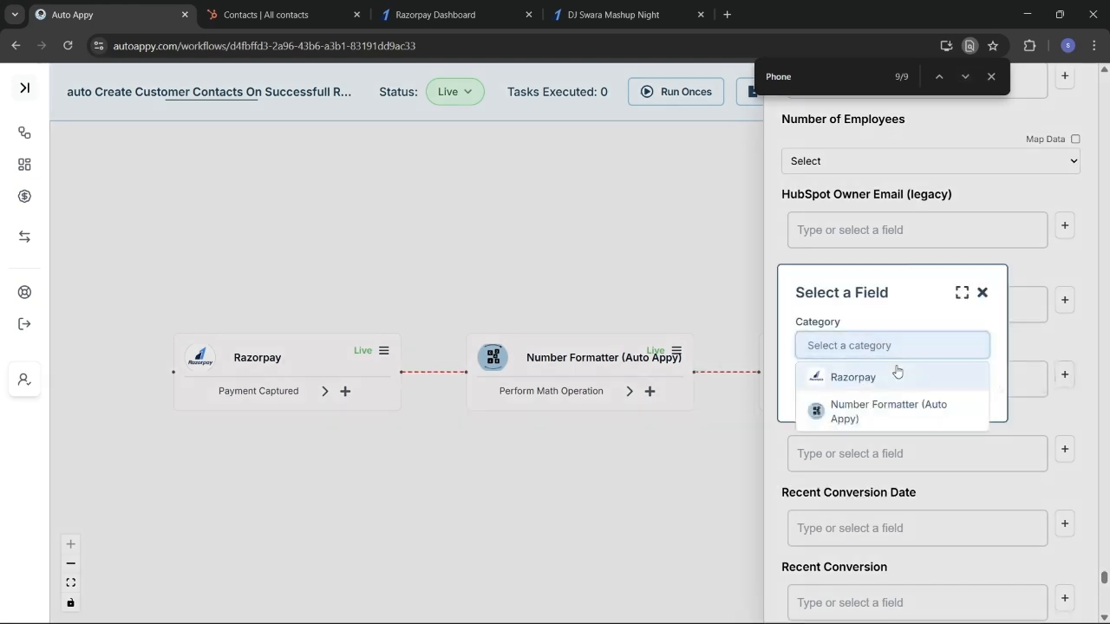
left_click(897, 374)
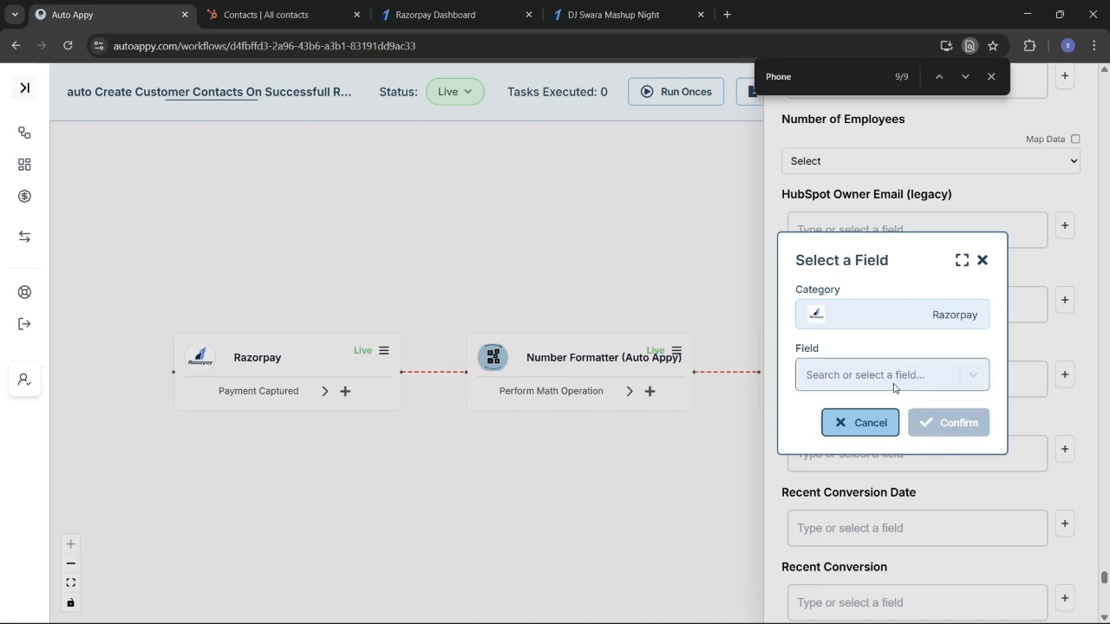
left_click(895, 387)
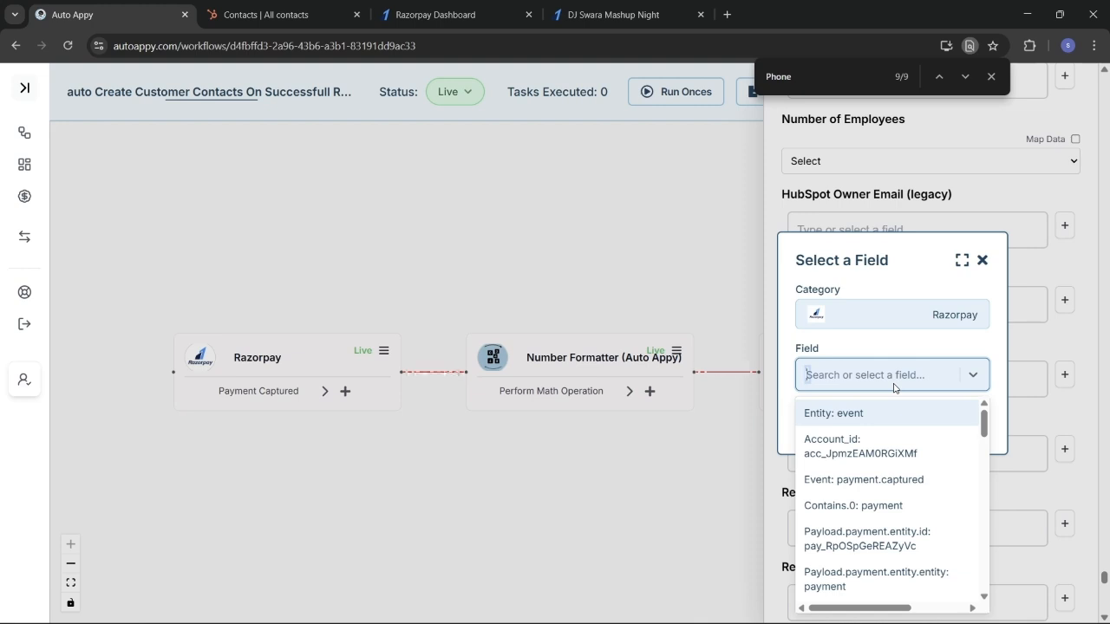
type("83")
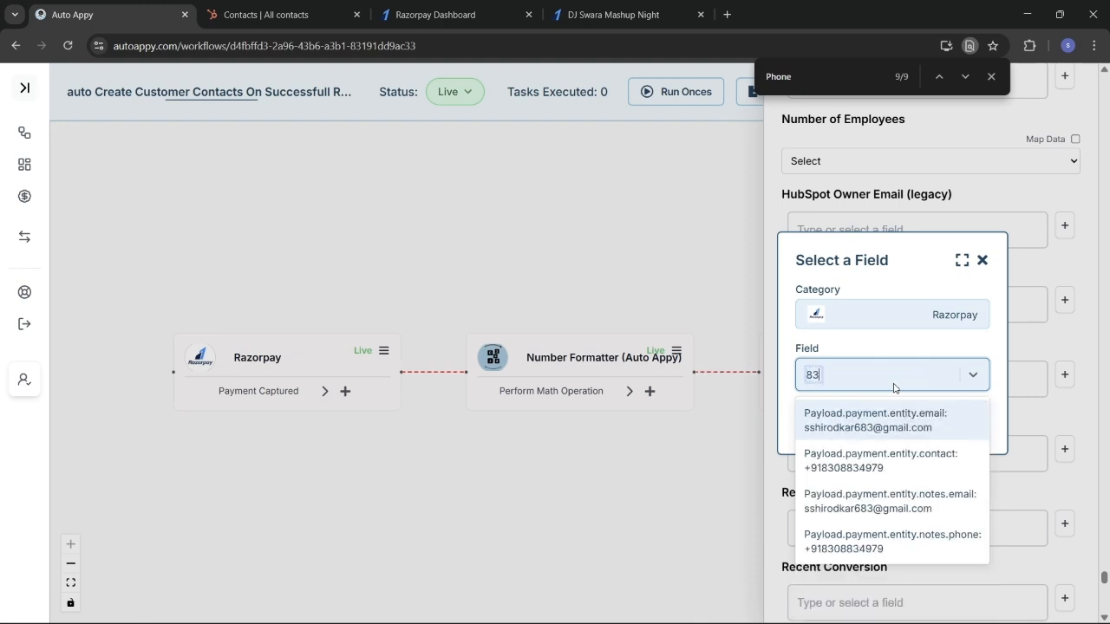
left_click(889, 459)
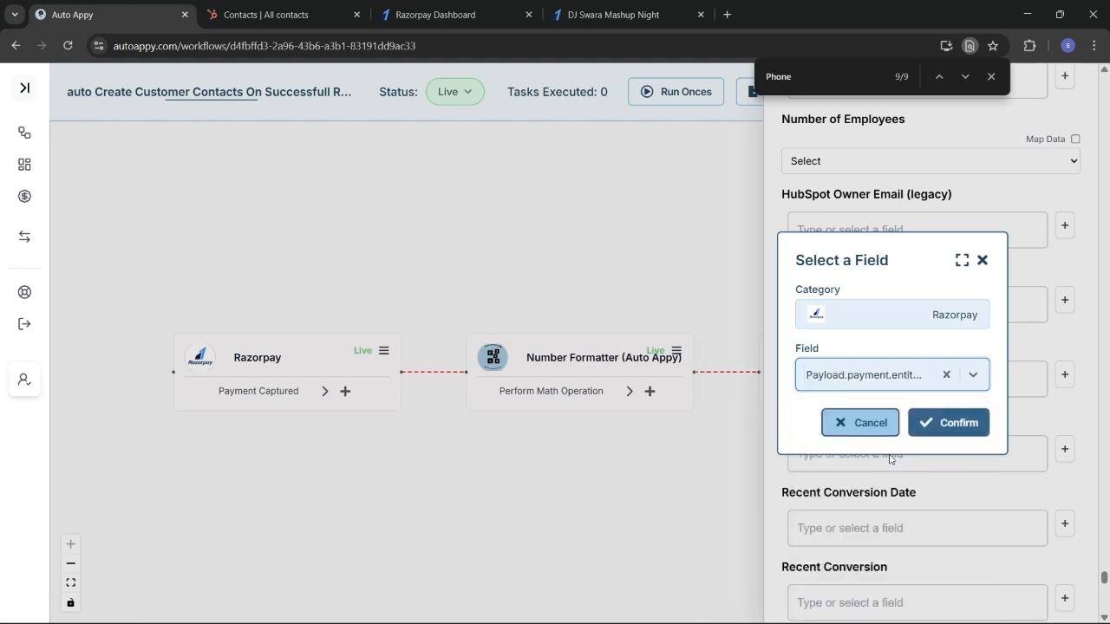
left_click(943, 426)
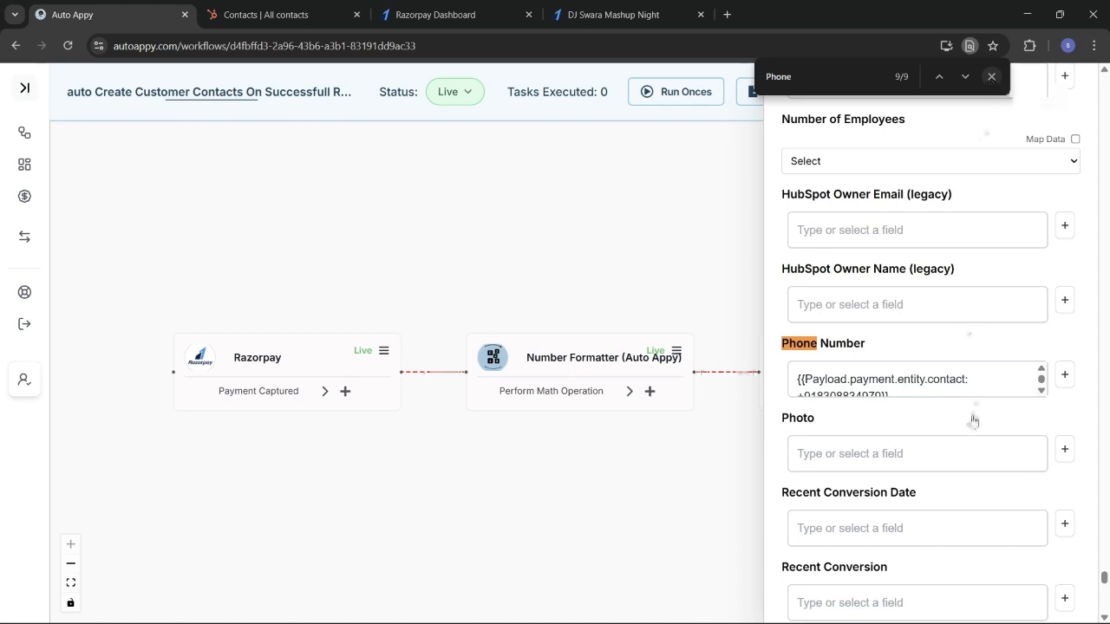
scroll(1005, 464, "down", 1)
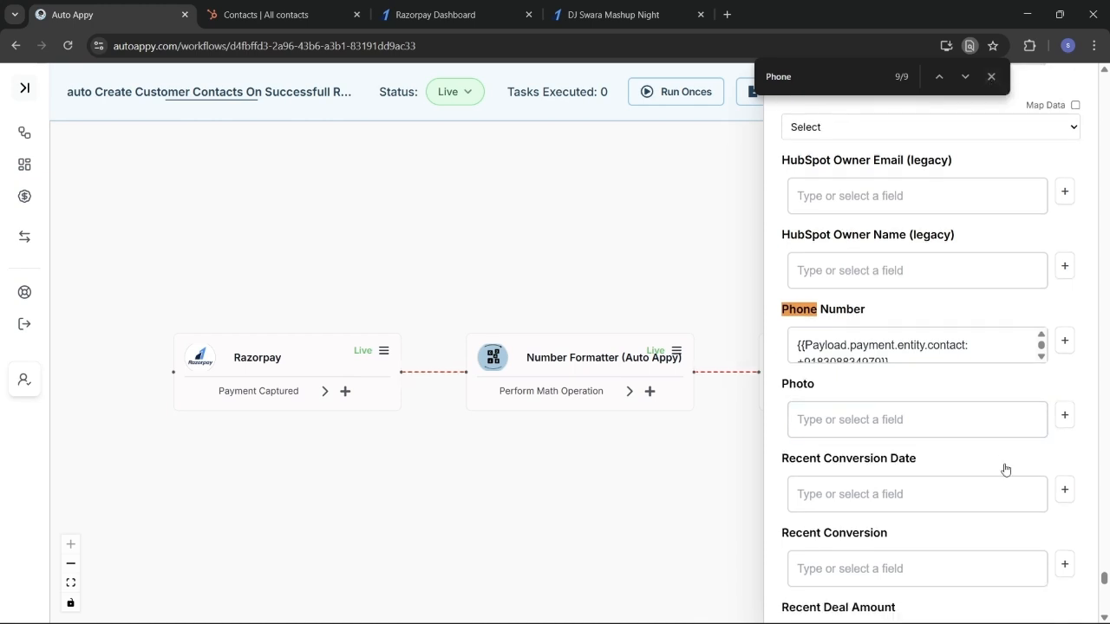
left_click(978, 421)
left_click(1063, 419)
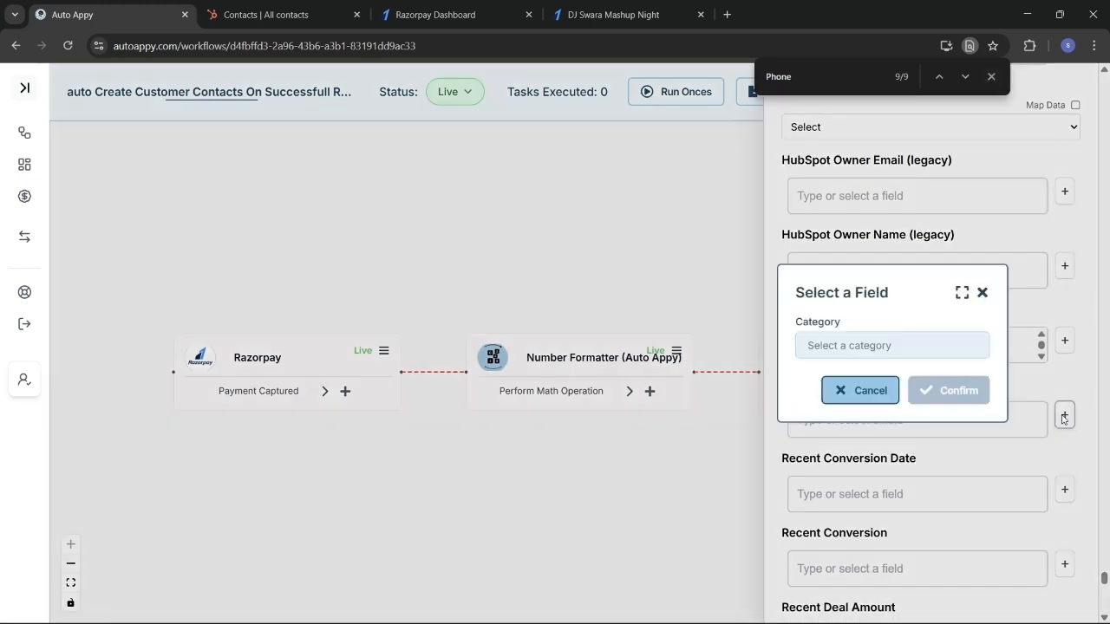
left_click(909, 356)
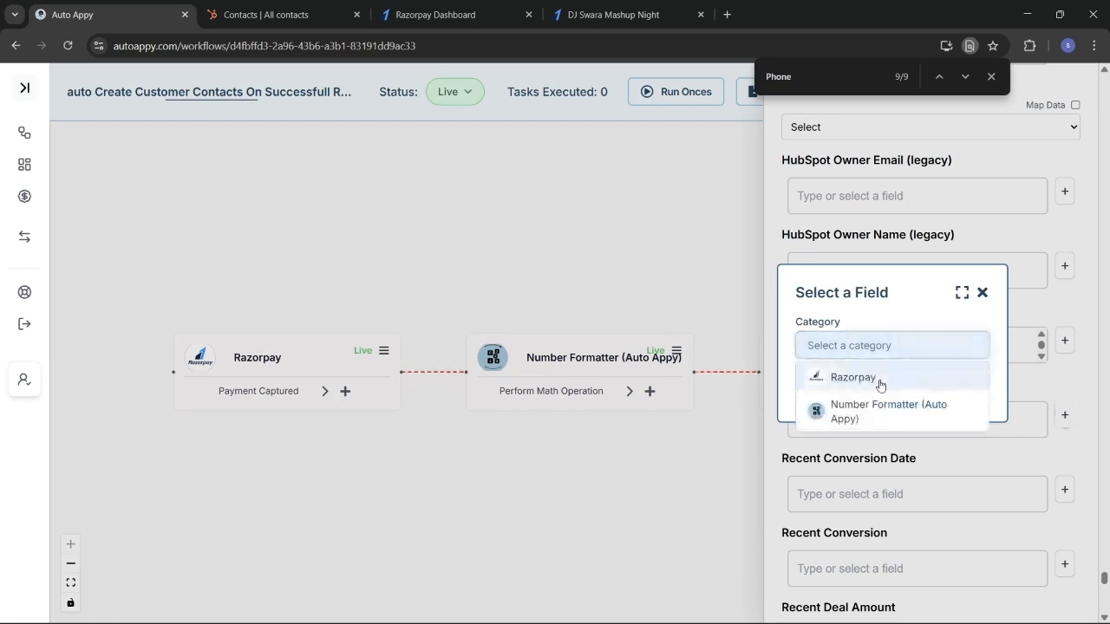
left_click(880, 379)
left_click(880, 375)
type("swaer")
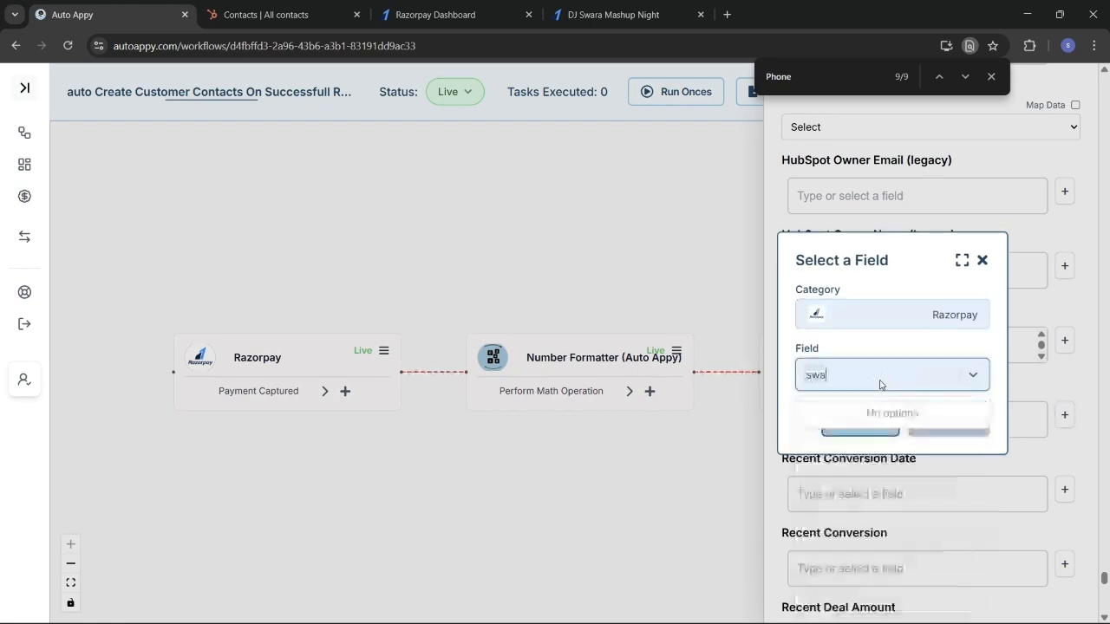
key("BackSpace")
key("BackSpace")
key("BackSpace")
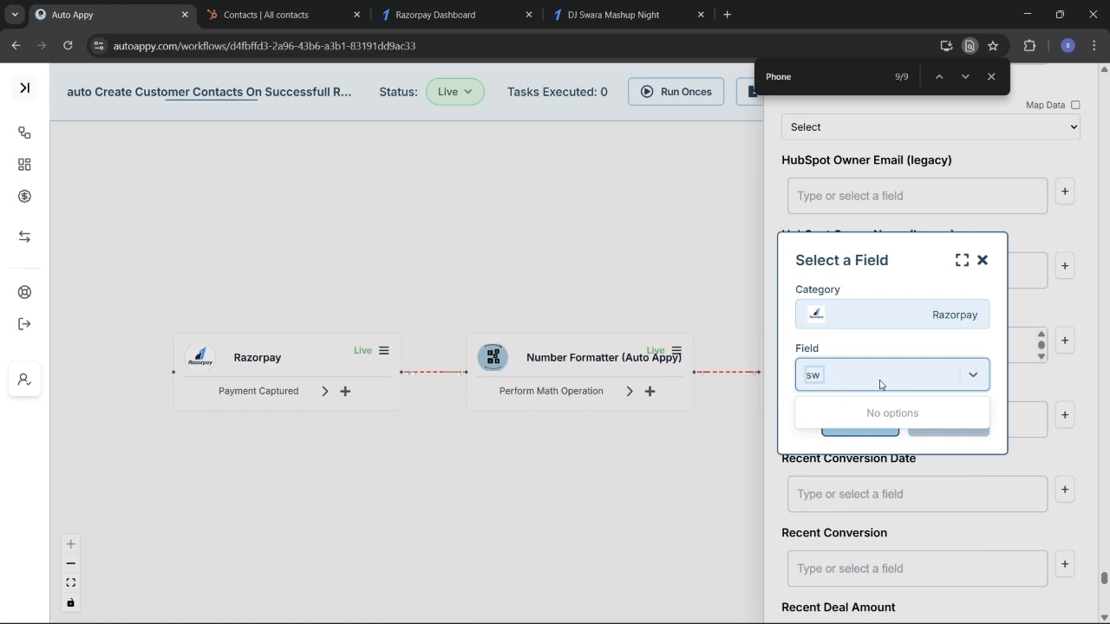
left_click(982, 261)
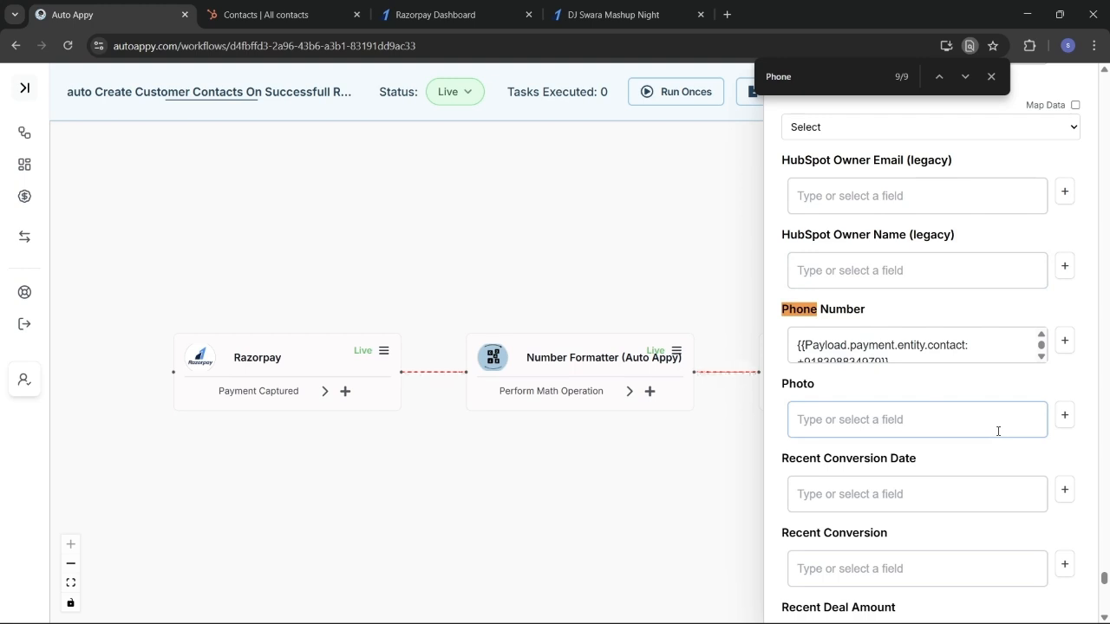
- Map the contact's Work email field to Razorpay's Payload.payment.entity.email
scroll(997, 431, "down", 2)
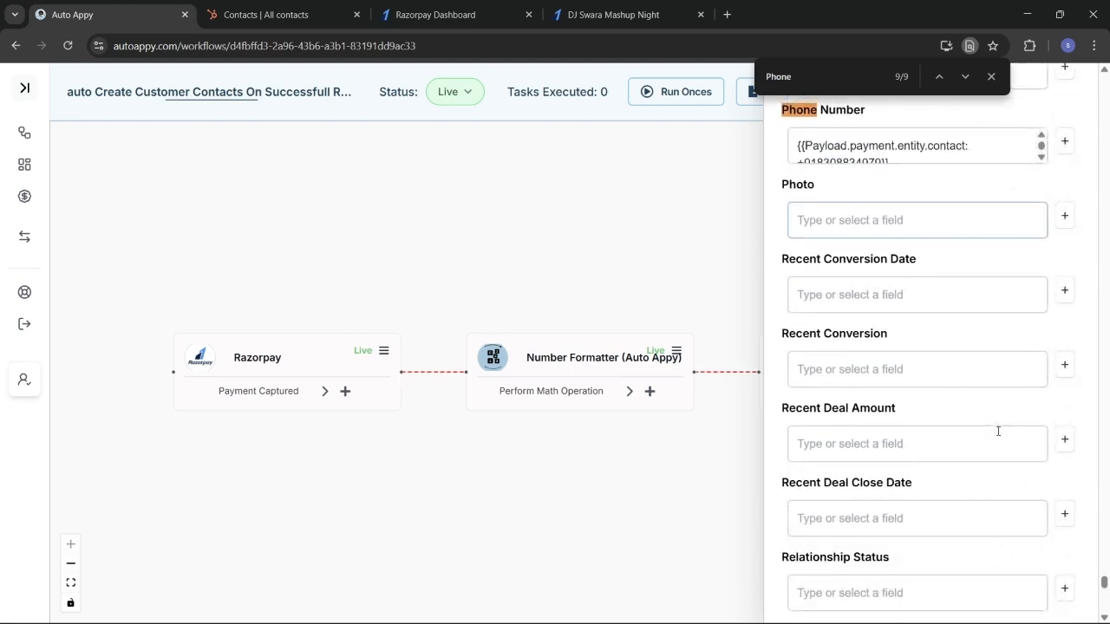
scroll(998, 431, "up", 2)
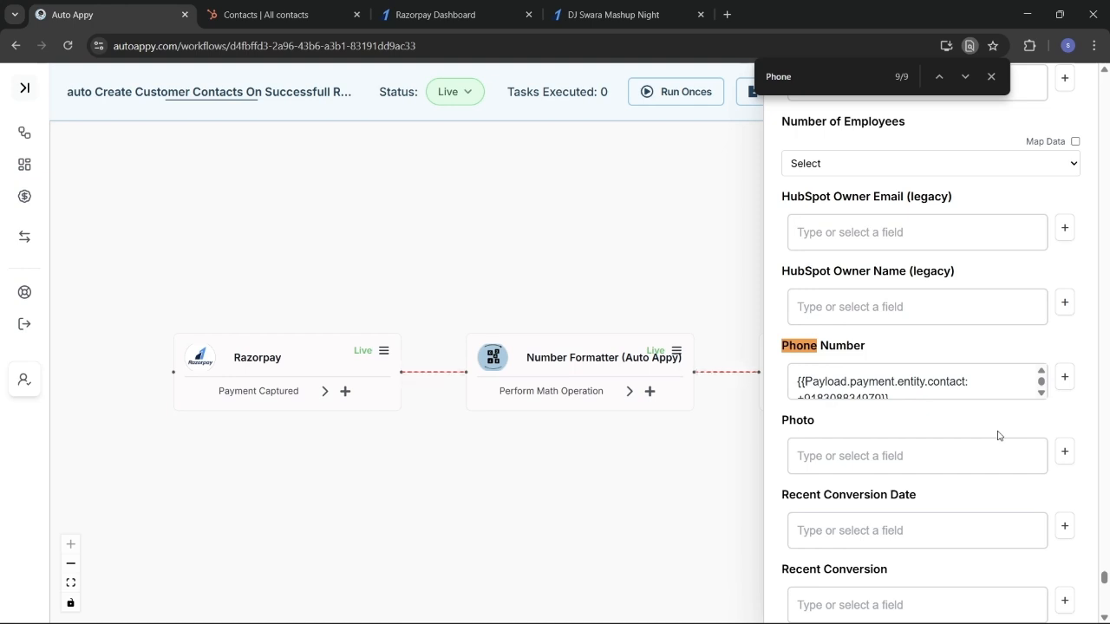
scroll(997, 435, "down", 15)
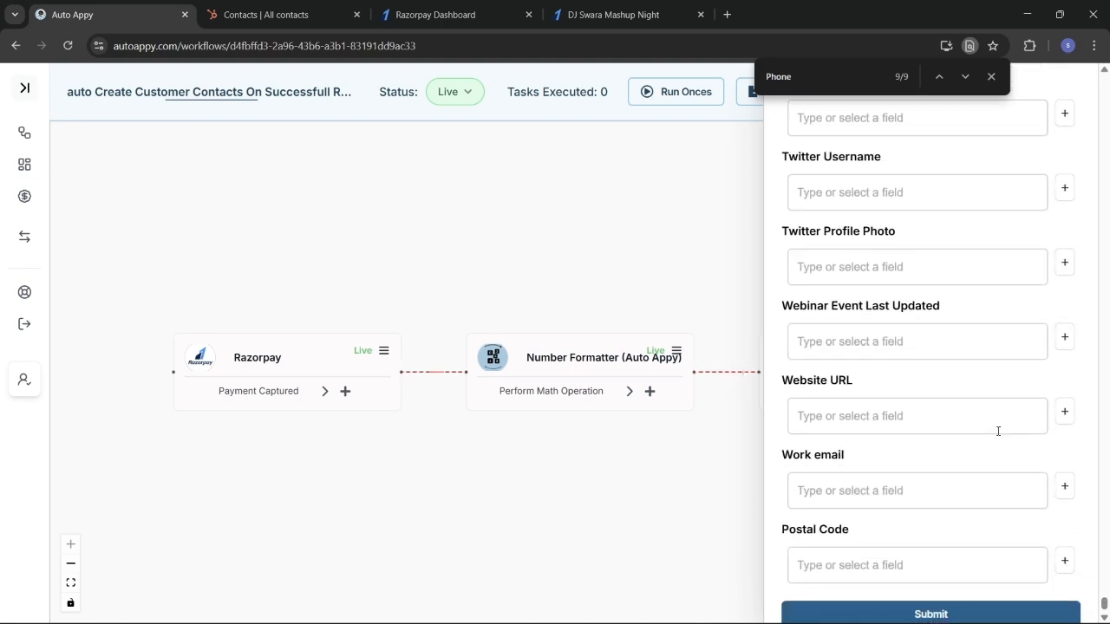
left_click(998, 431)
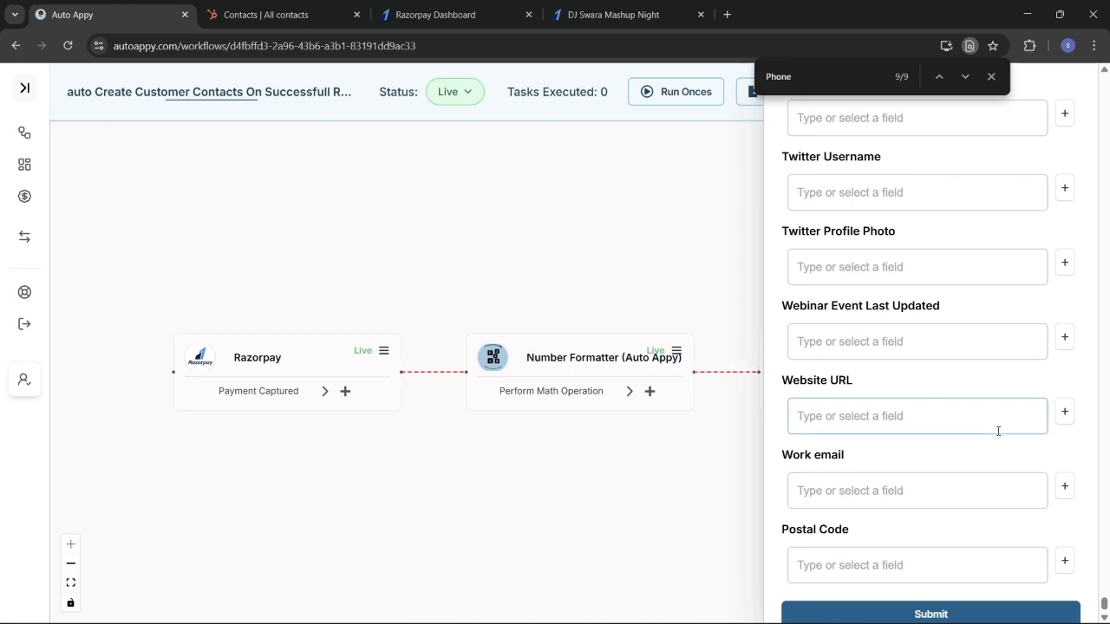
scroll(998, 431, "down", 1)
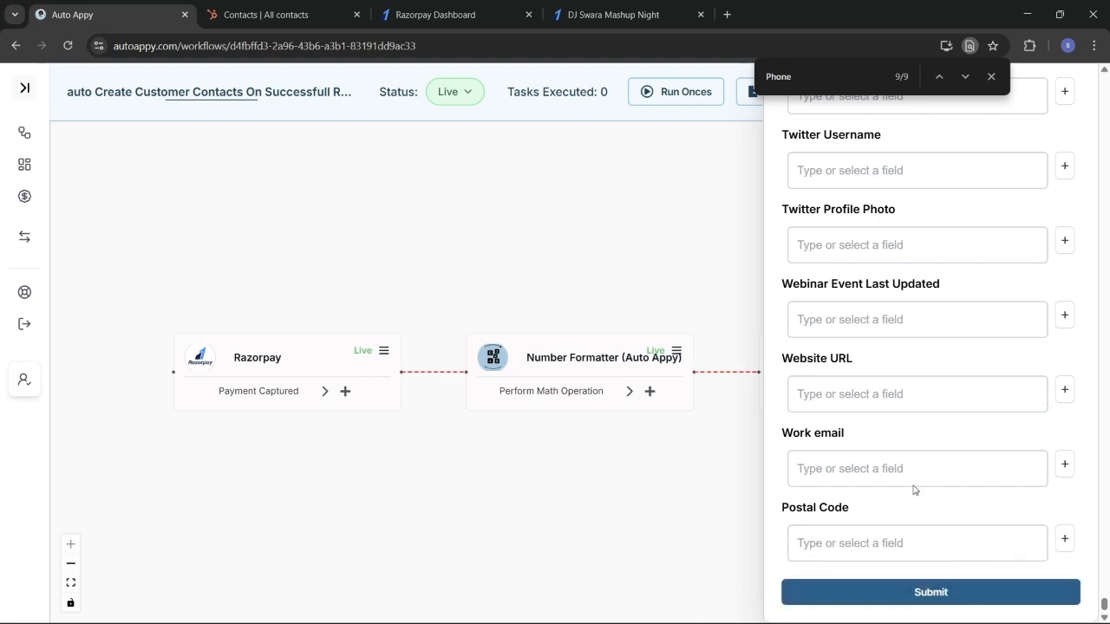
left_click(889, 468)
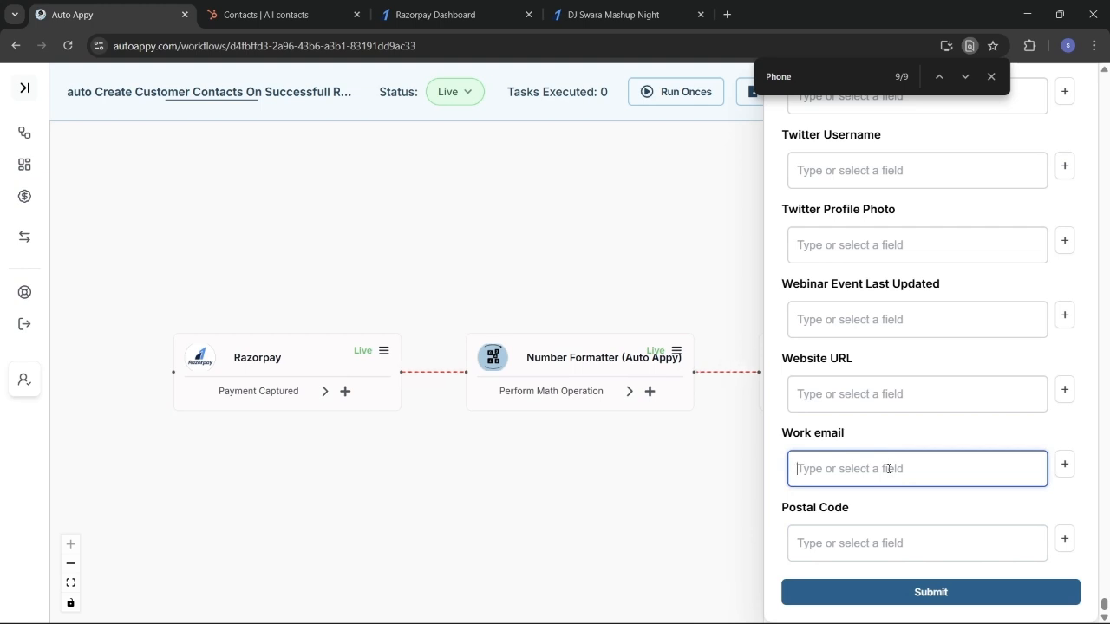
left_click(1065, 465)
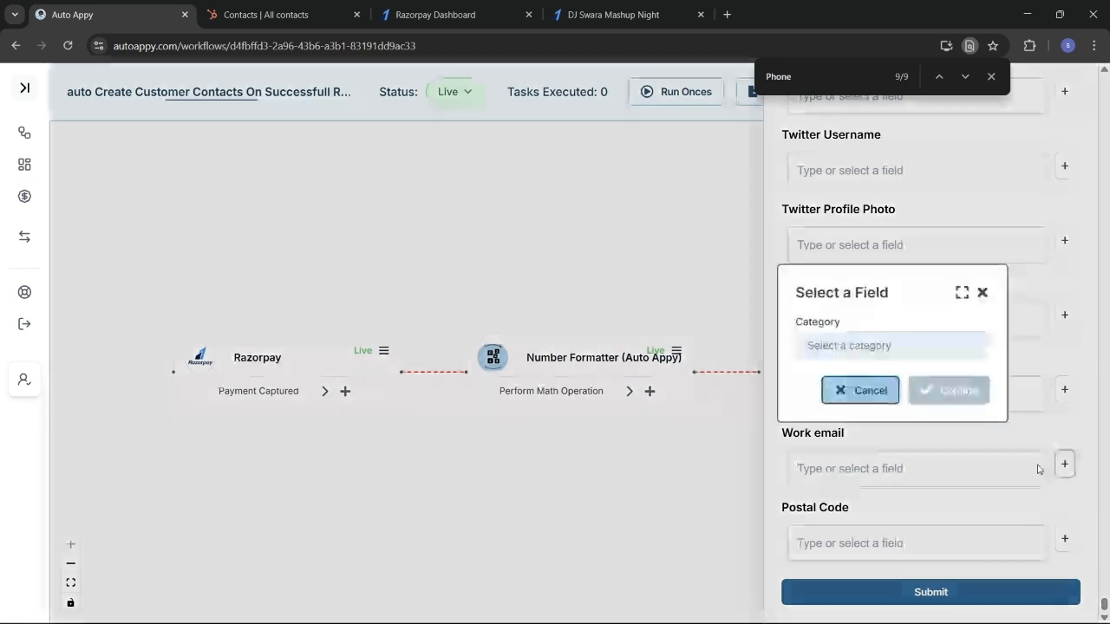
left_click(899, 352)
left_click(898, 378)
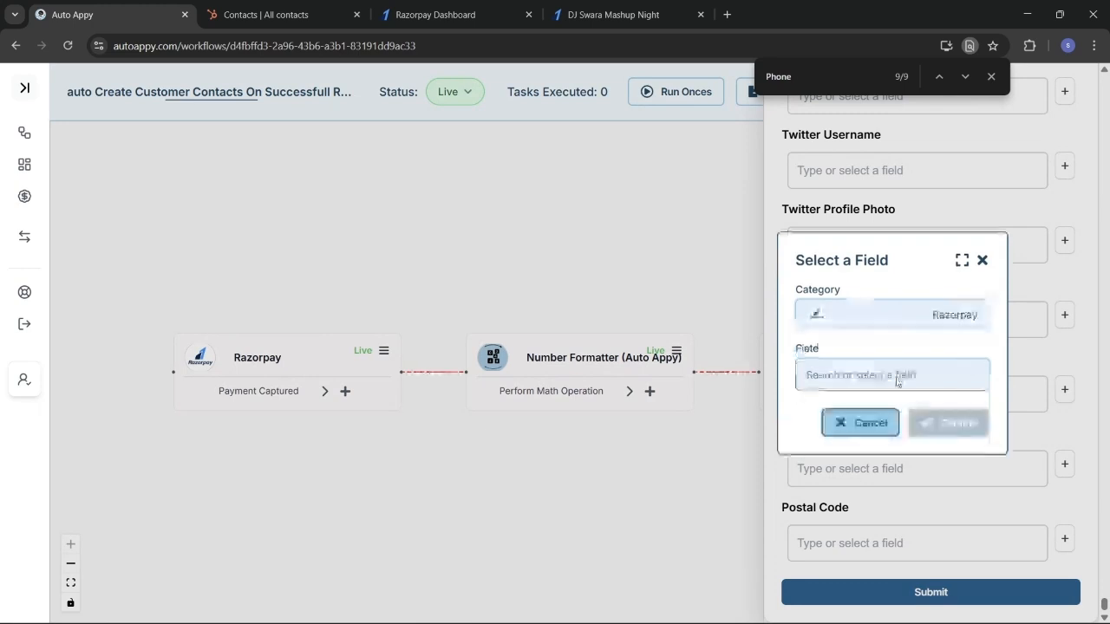
left_click(896, 377)
type("ss")
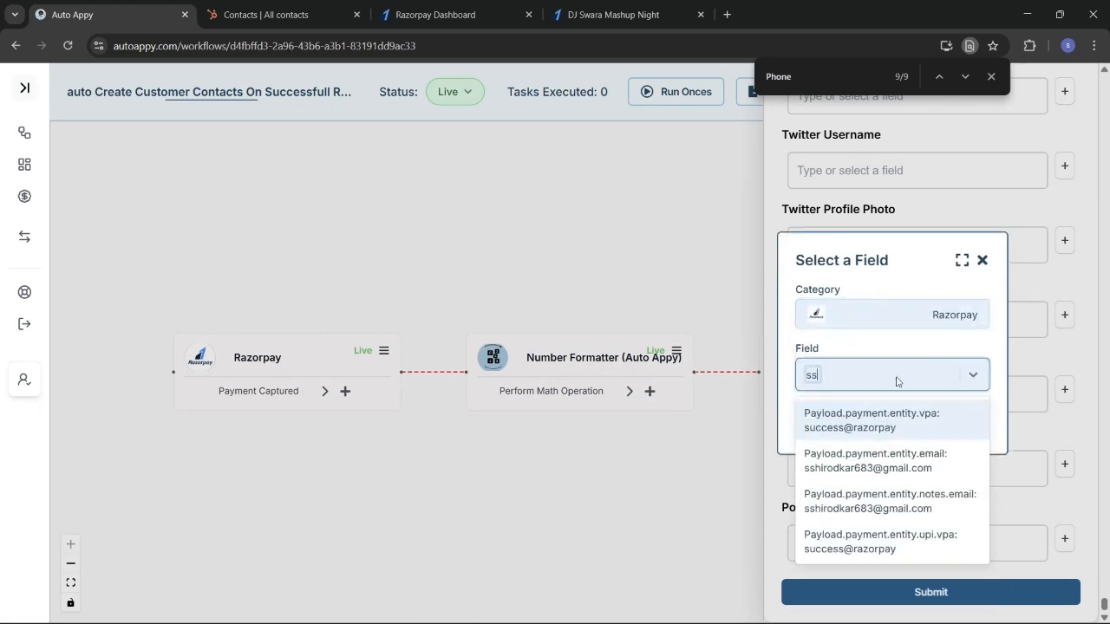
left_click(908, 469)
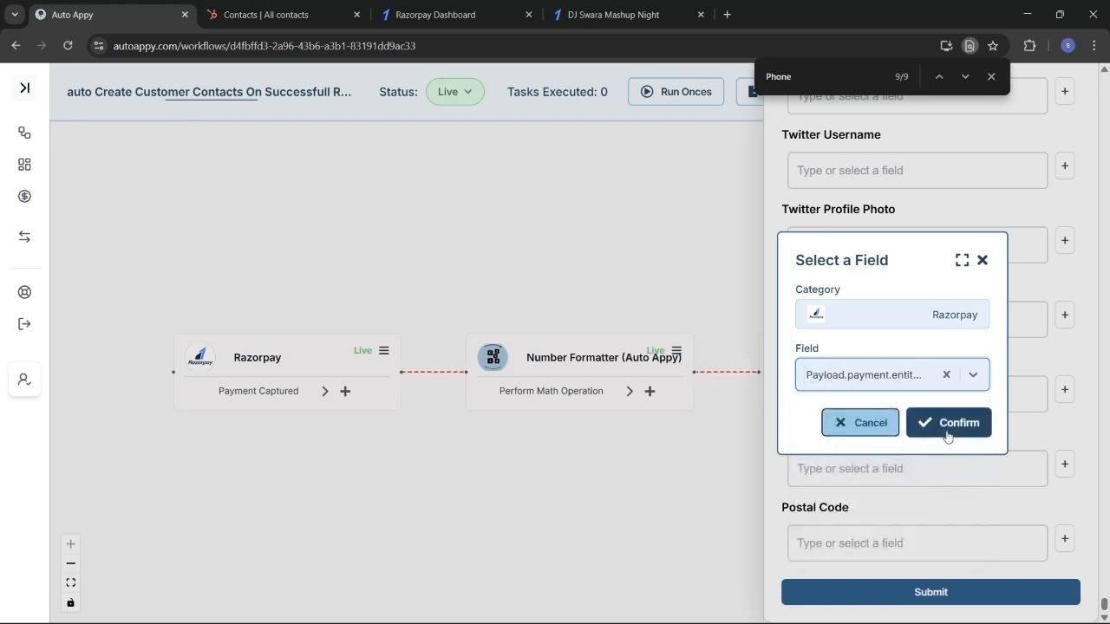
left_click(947, 425)
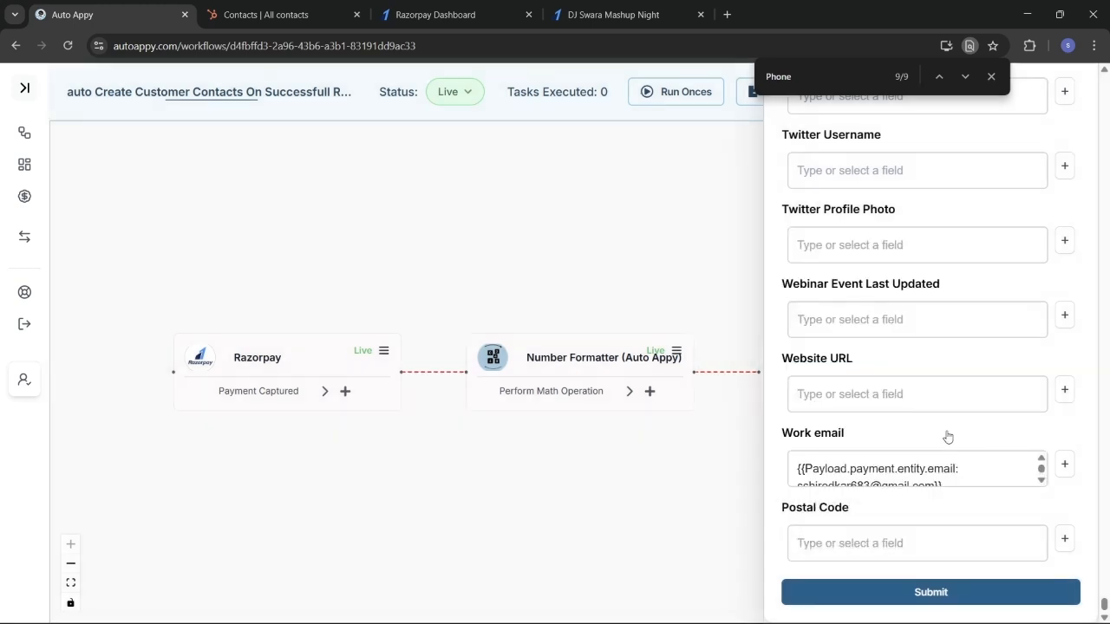
- Submit the contact field mappings, test the HubSpot Create New Contact node, and display its sample data
left_click(978, 597)
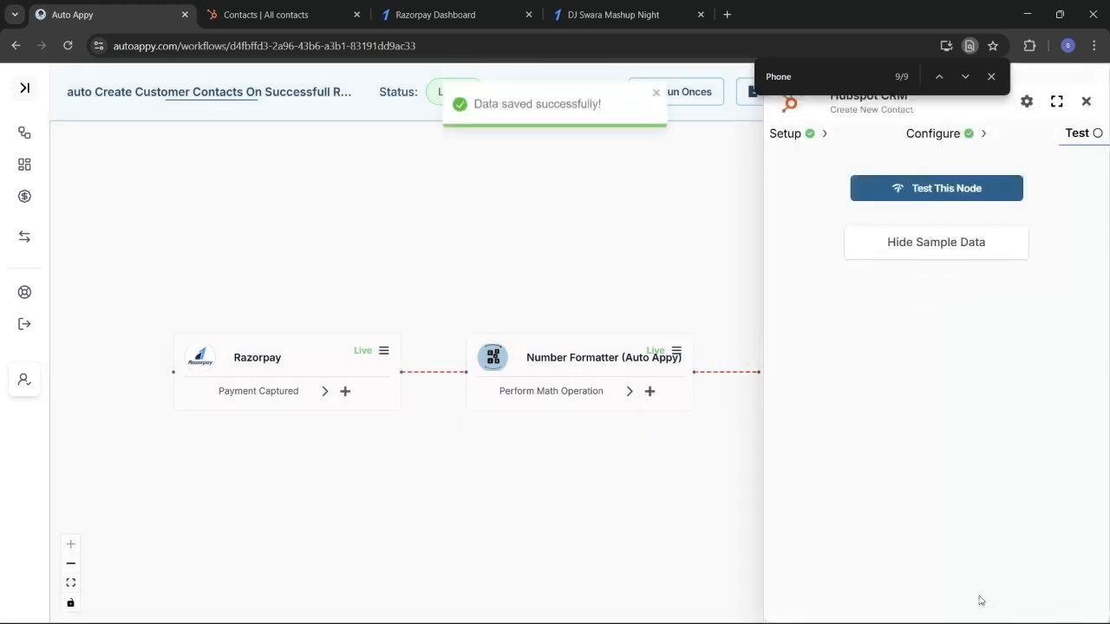
left_click(953, 192)
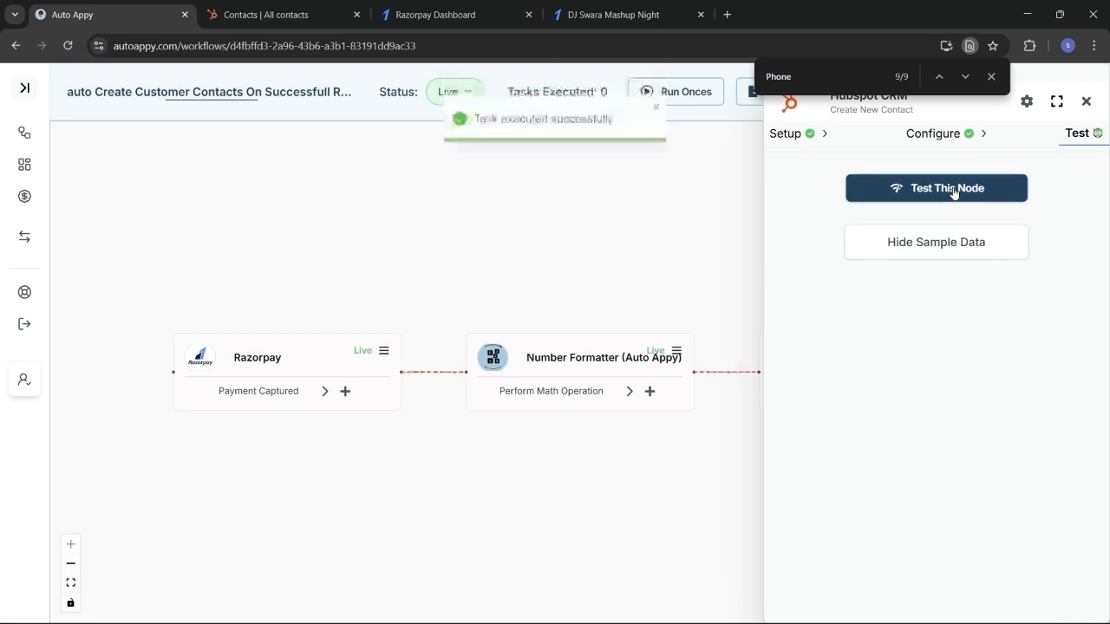
left_click(945, 245)
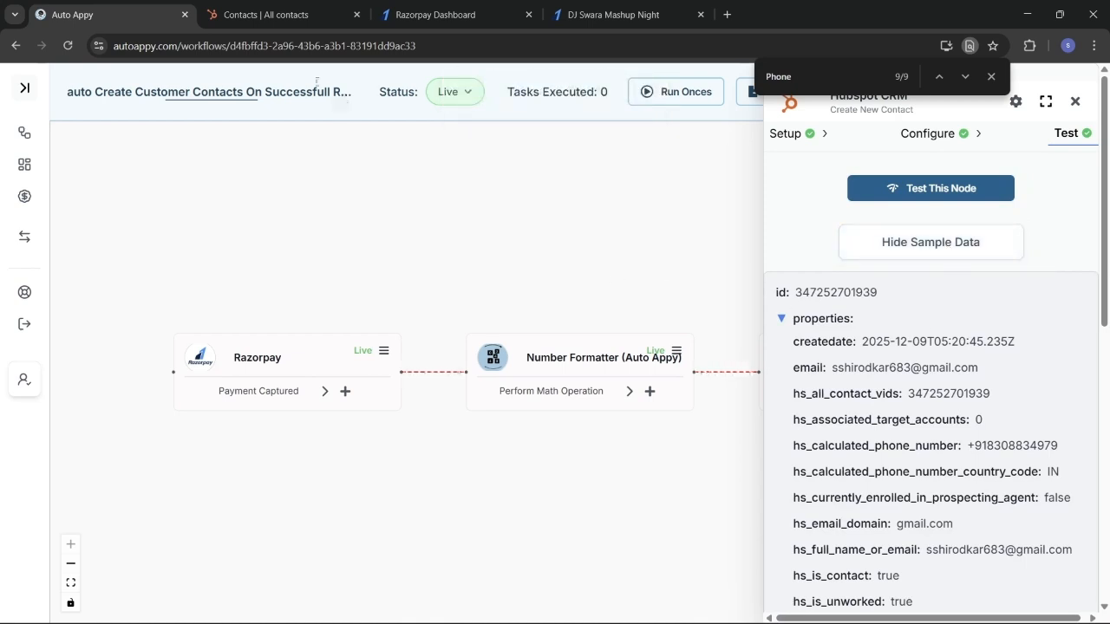
- Switch to the HubSpot contacts list and reload it to check for the contact created by the test
left_click(258, 13)
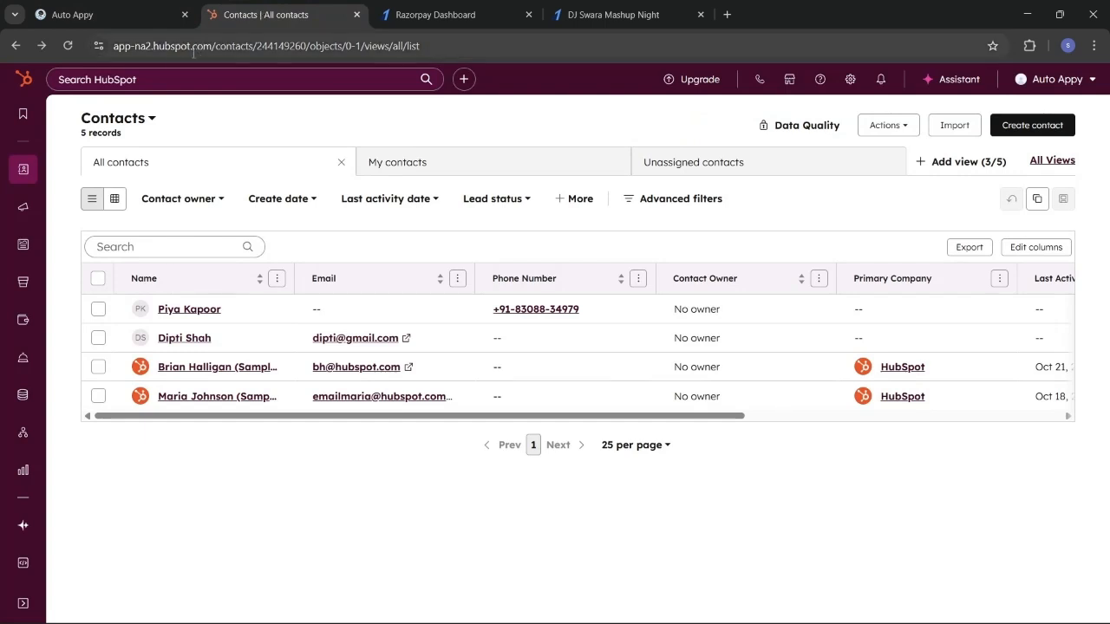
left_click(66, 46)
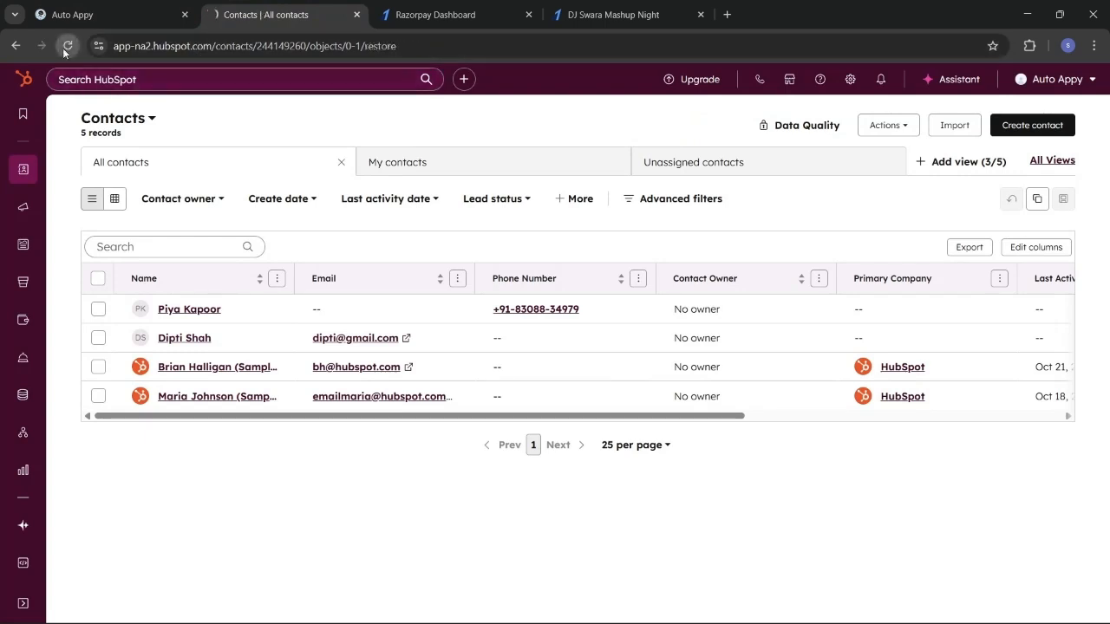